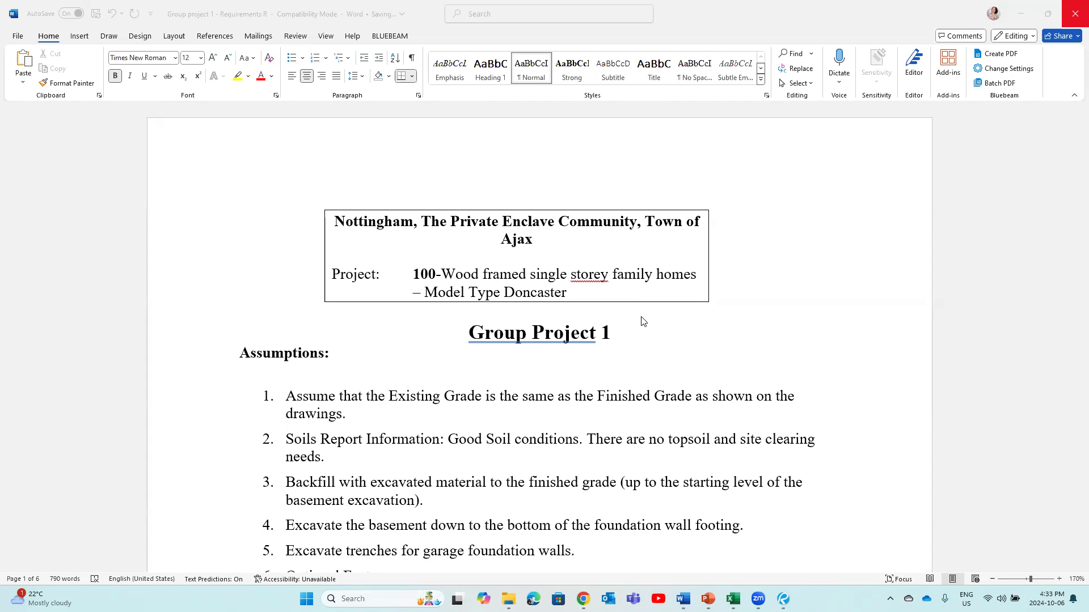
# Step: Review the Group Project 1 assumptions and the earthwork recap table in the requirements document
pyautogui.scroll(-3, 635, 327)
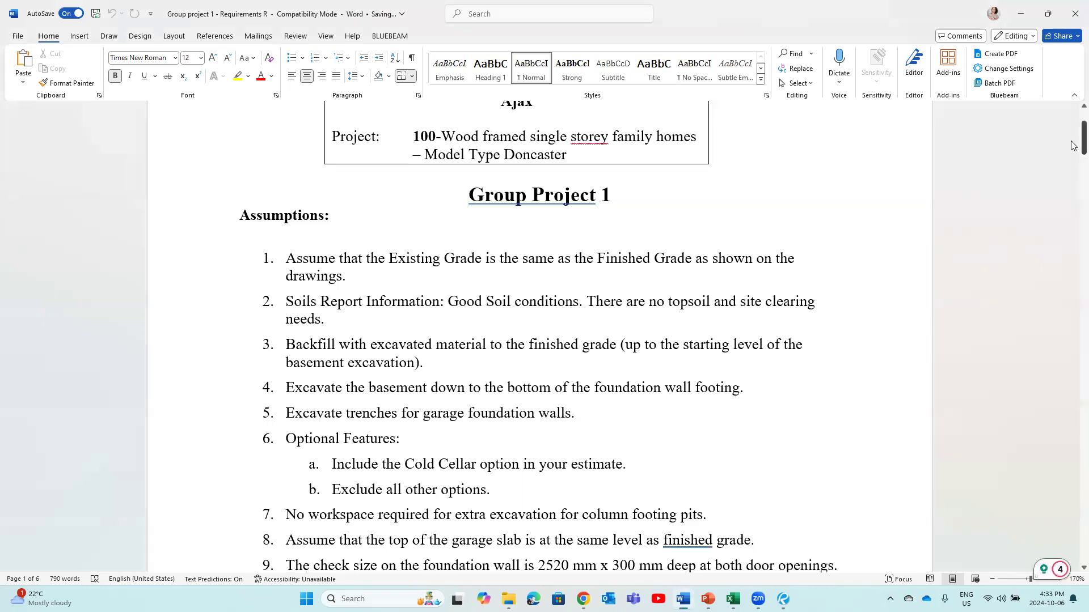
pyautogui.moveTo(1072, 140); pyautogui.dragTo(1074, 378)
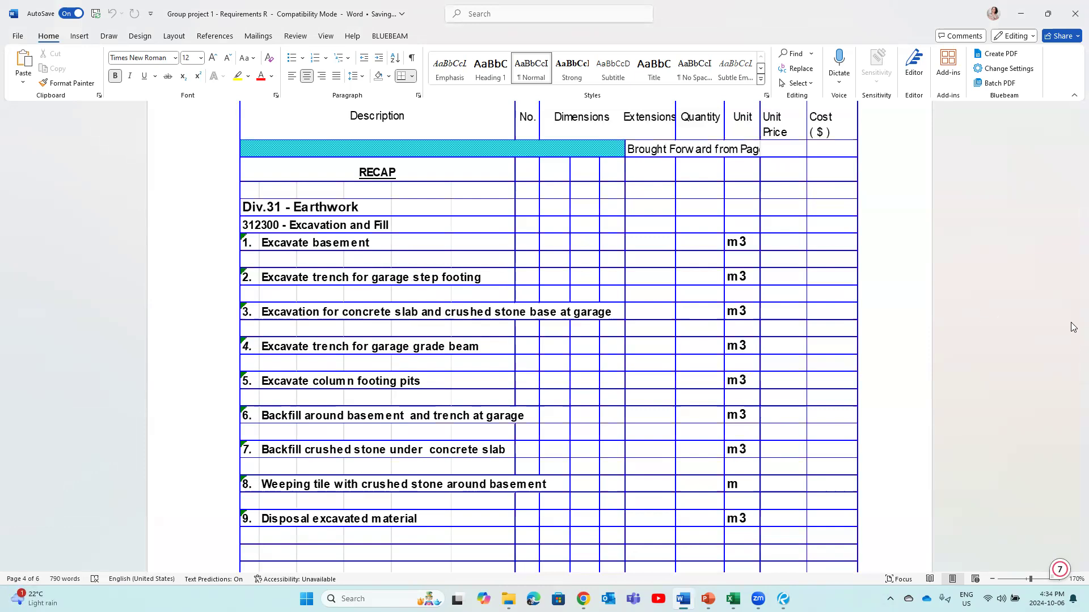
pyautogui.moveTo(1073, 377); pyautogui.dragTo(1073, 142)
pyautogui.scroll(-2, 1075, 142)
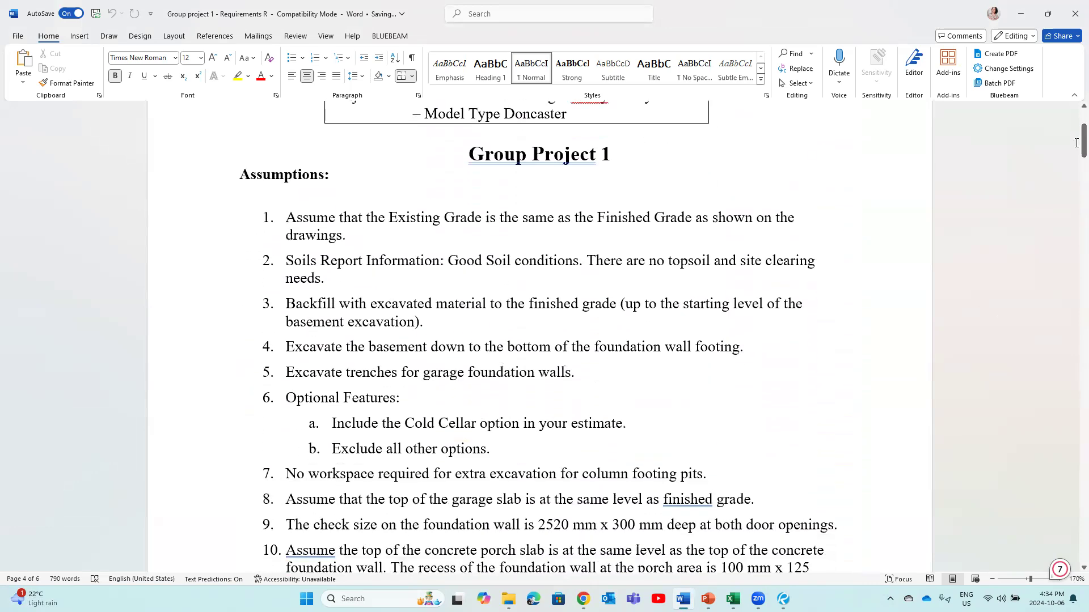
# Step: Switch to Bluebeam Revu and read the foundation wall, weeping tile and slab entries in the project drawings' construction notes
pyautogui.moveTo(783, 599)
pyautogui.click(791, 544)
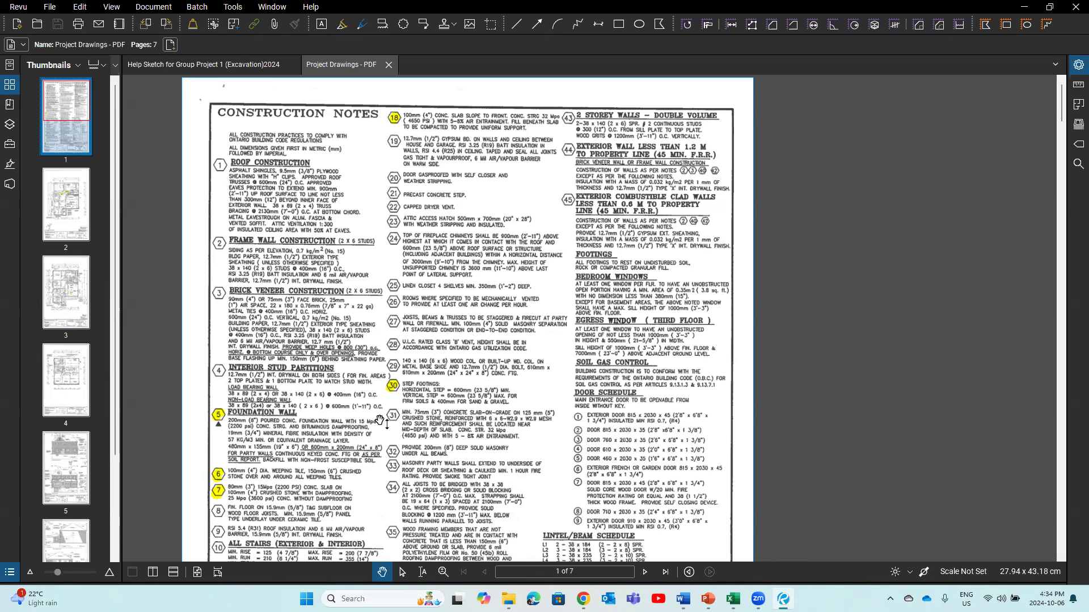
pyautogui.scroll(-1, 343, 275)
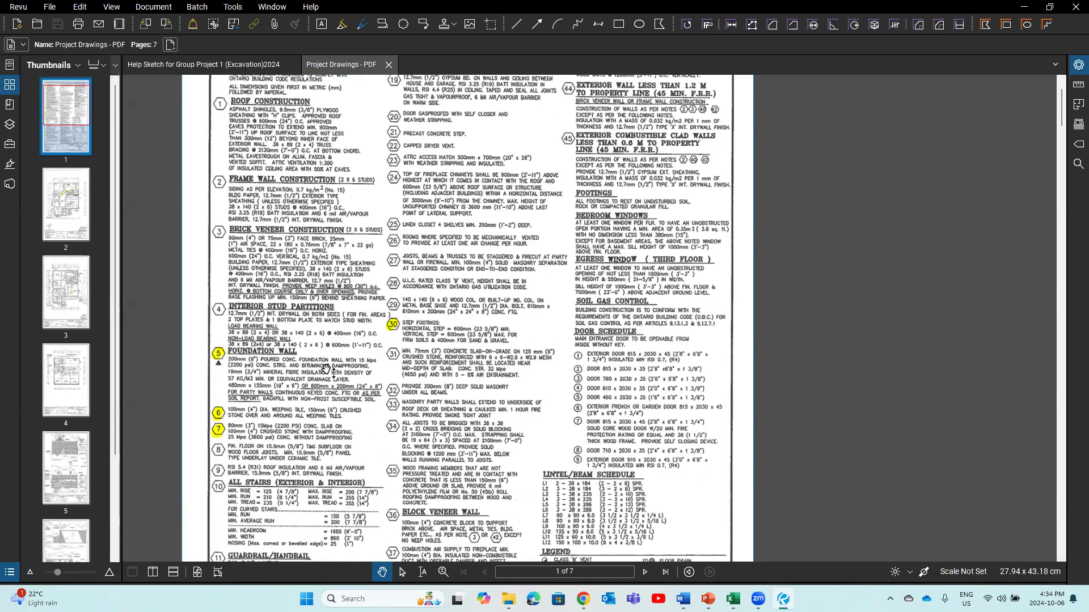
pyautogui.scroll(1, 344, 275)
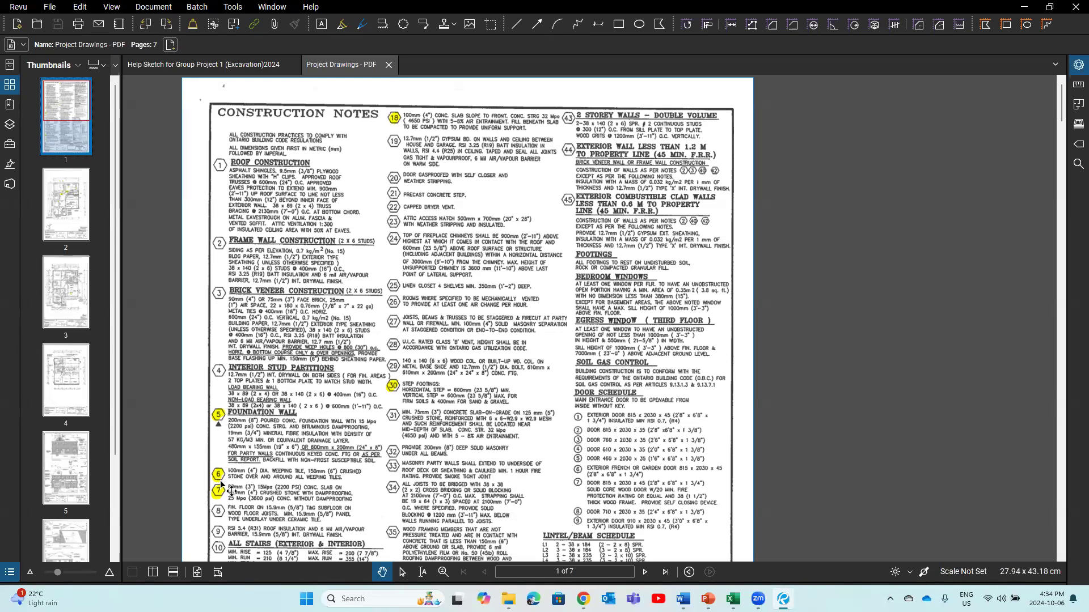
pyautogui.scroll(-3, 231, 491)
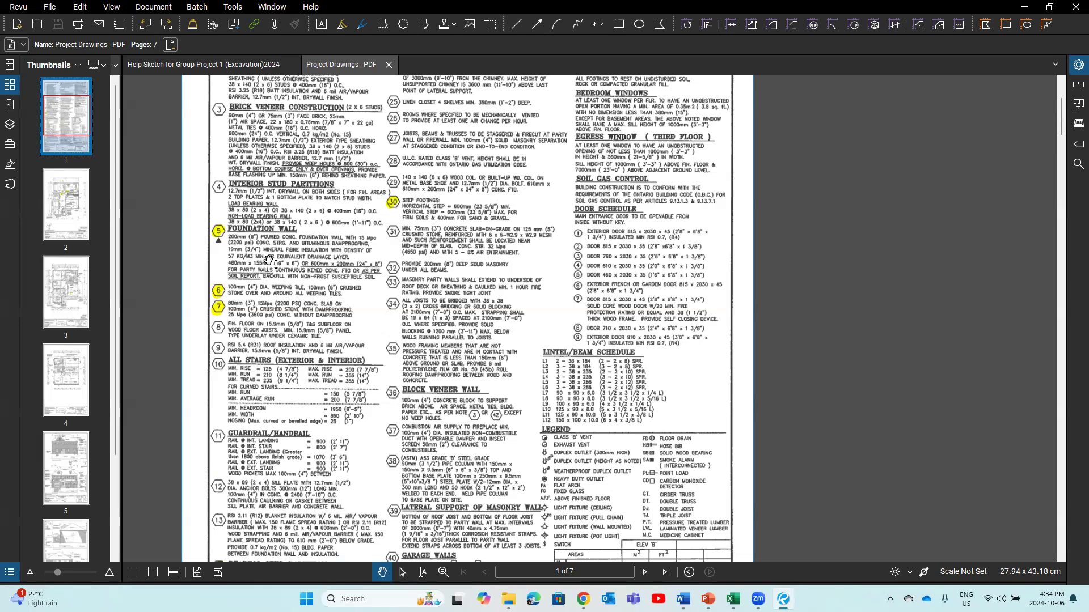
pyautogui.scroll(1, 348, 242)
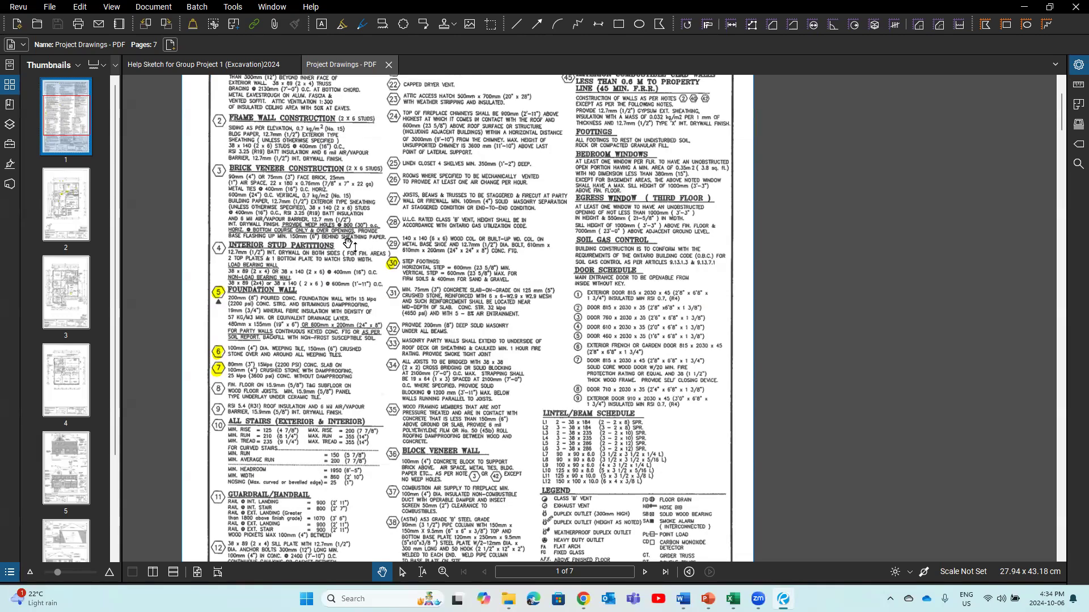
pyautogui.scroll(2, 349, 243)
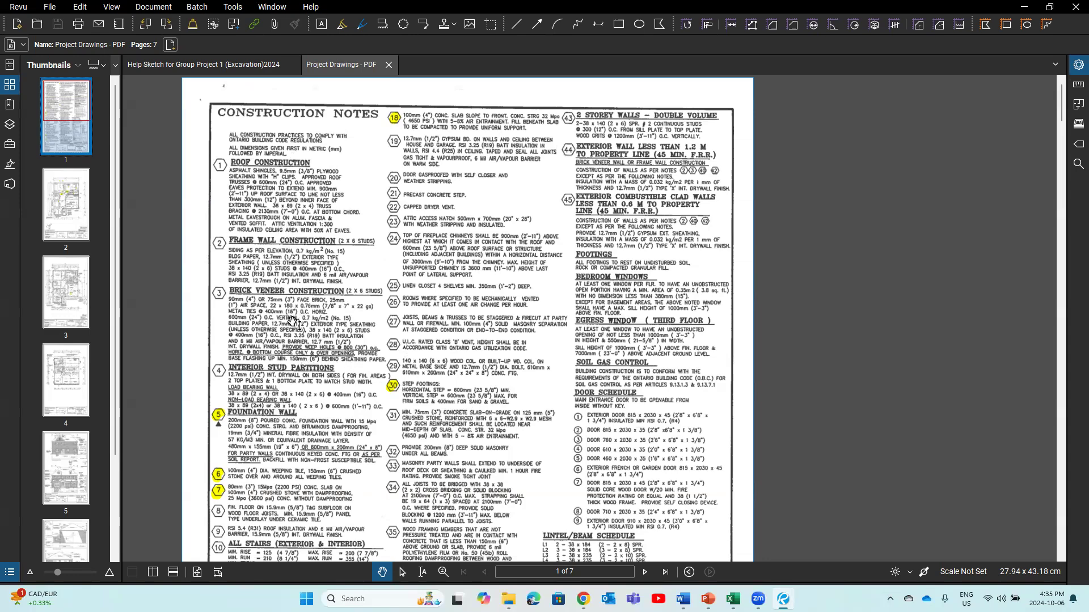
# Step: Examine the basement excavation plan, highlighted notes and Section A-A on the first page of the excavation help sketch
pyautogui.click(249, 65)
pyautogui.scroll(10, 593, 139)
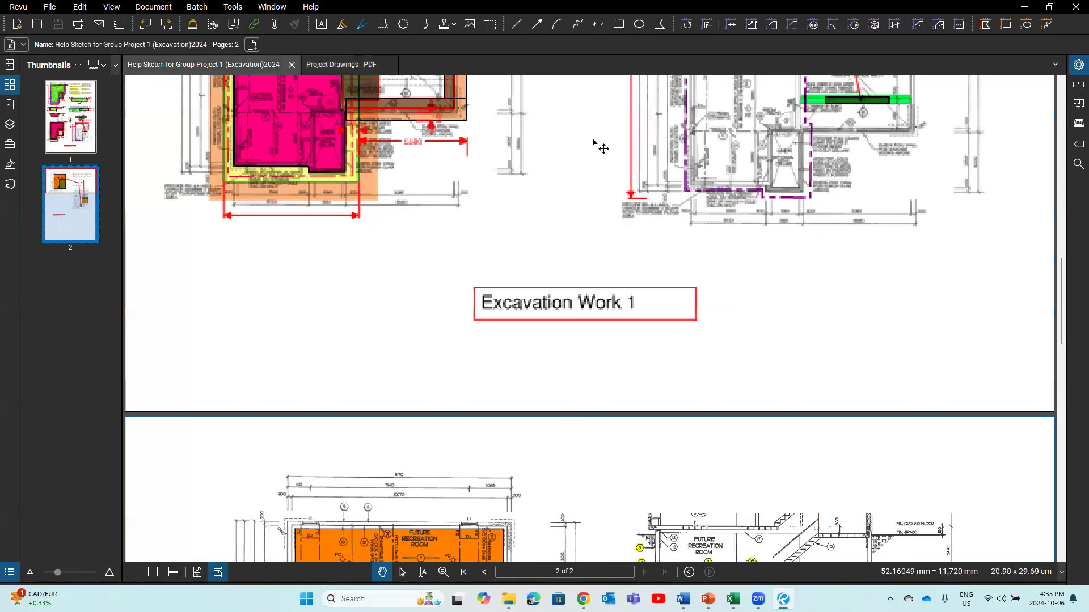
pyautogui.scroll(5, 592, 142)
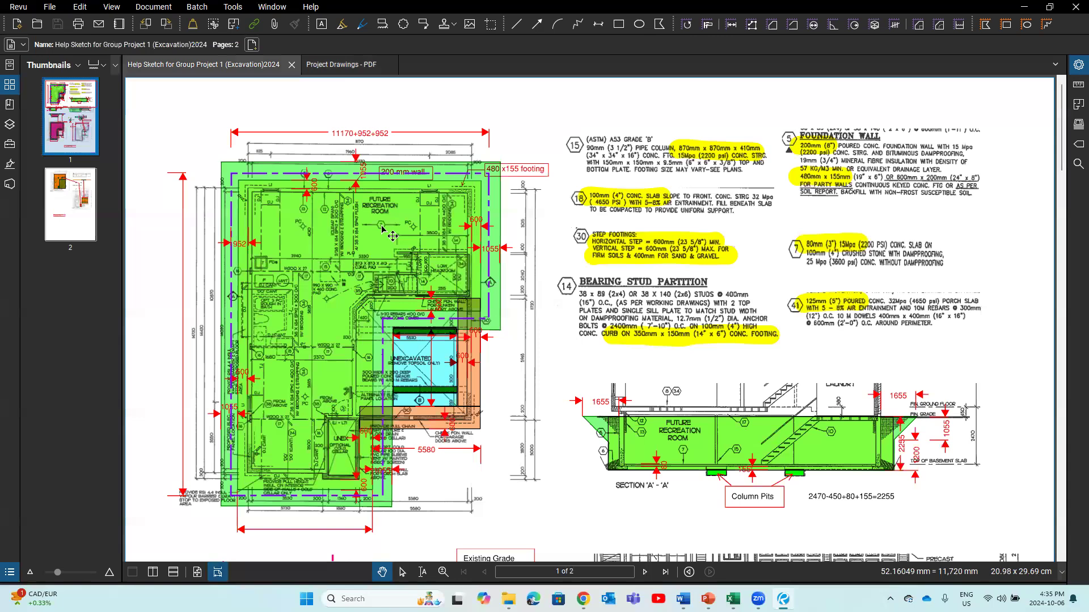
pyautogui.scroll(1, 393, 236)
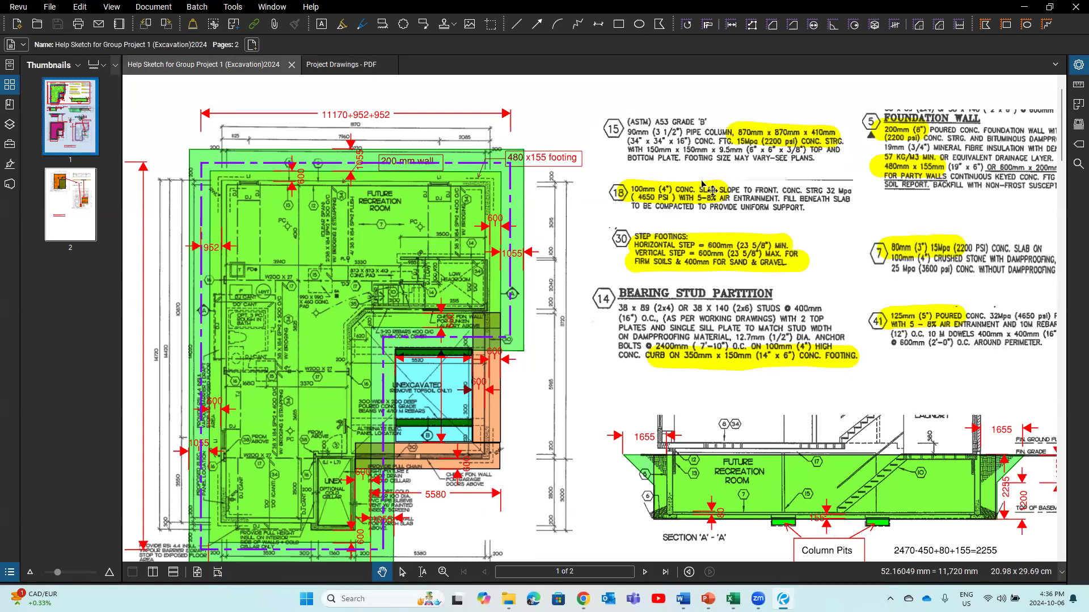
# Step: Check the garage slab note on page 3 and the construction notes of the project drawings, and return to the help sketch
pyautogui.click(346, 67)
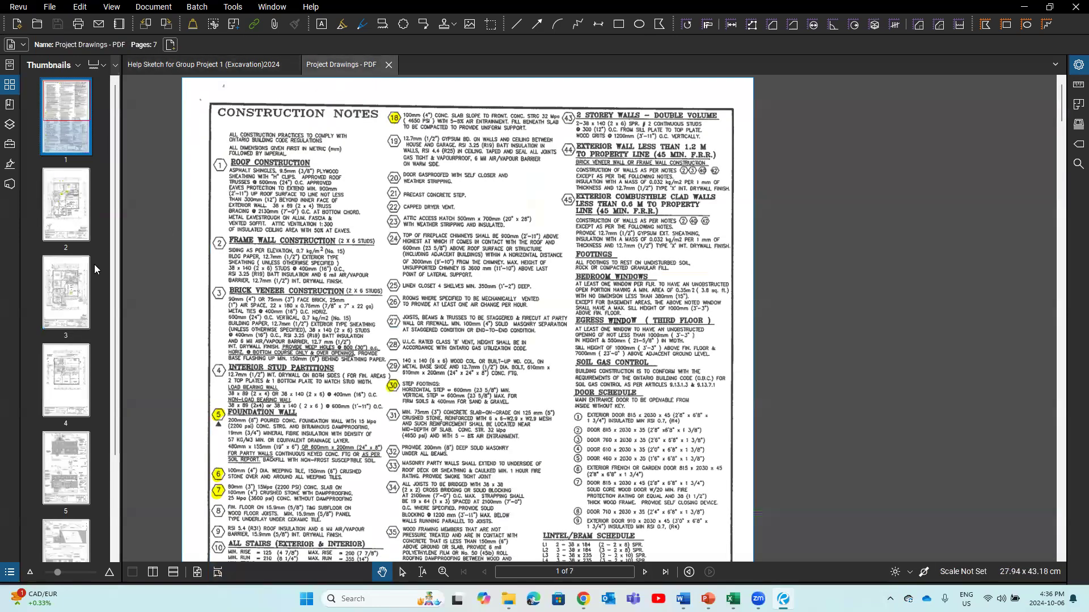
pyautogui.click(68, 284)
pyautogui.scroll(-3, 501, 391)
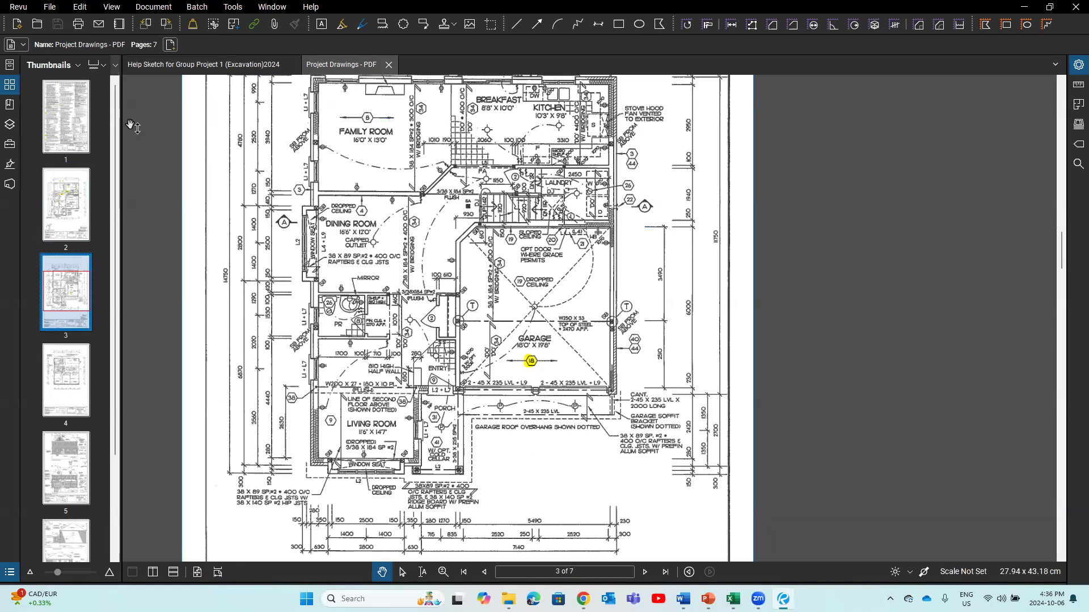
pyautogui.click(67, 130)
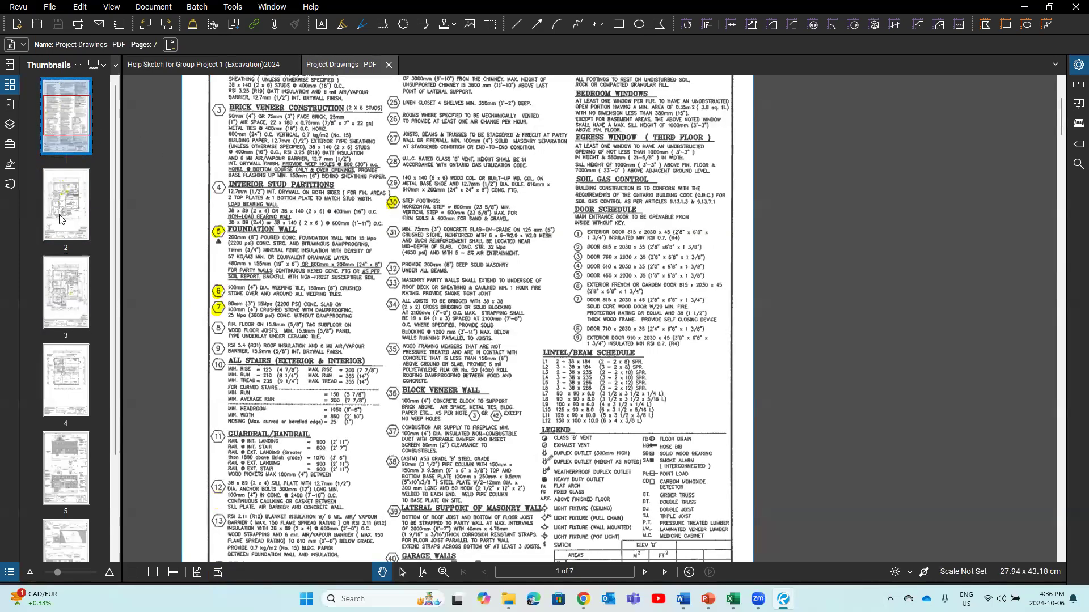
pyautogui.click(229, 65)
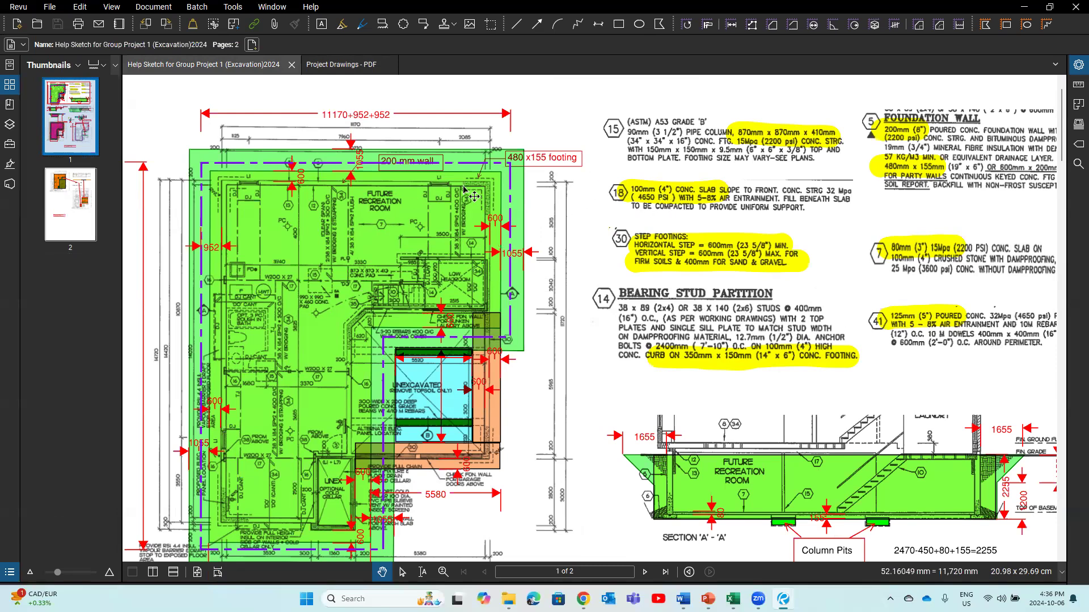
# Step: Add a short dimension line across the foundation wall above the Future Recreation Room on page 2 of the project drawings
pyautogui.click(328, 66)
pyautogui.click(71, 212)
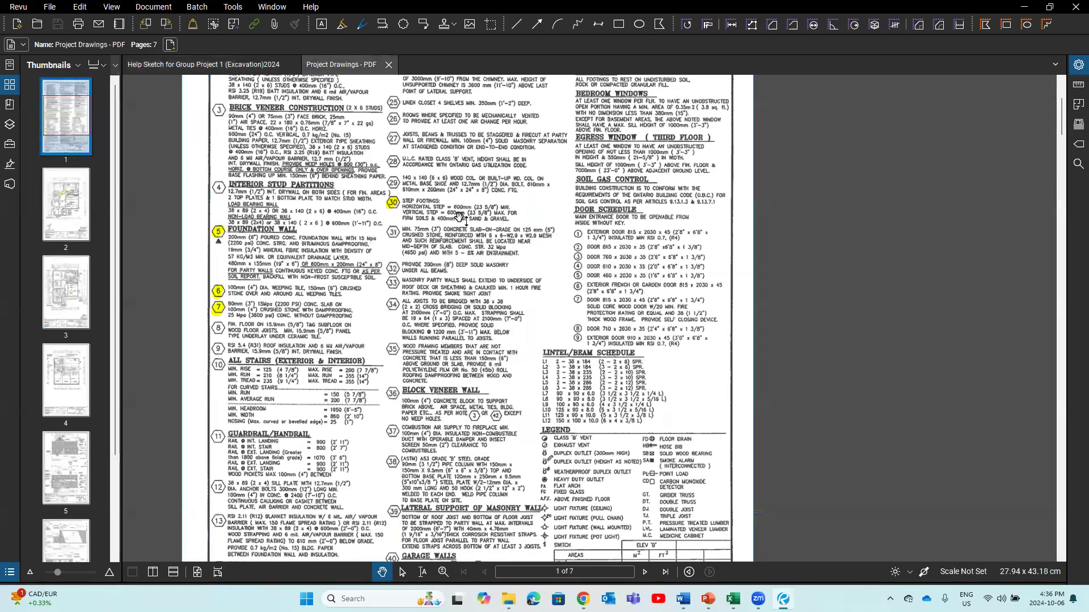
pyautogui.scroll(1, 457, 221)
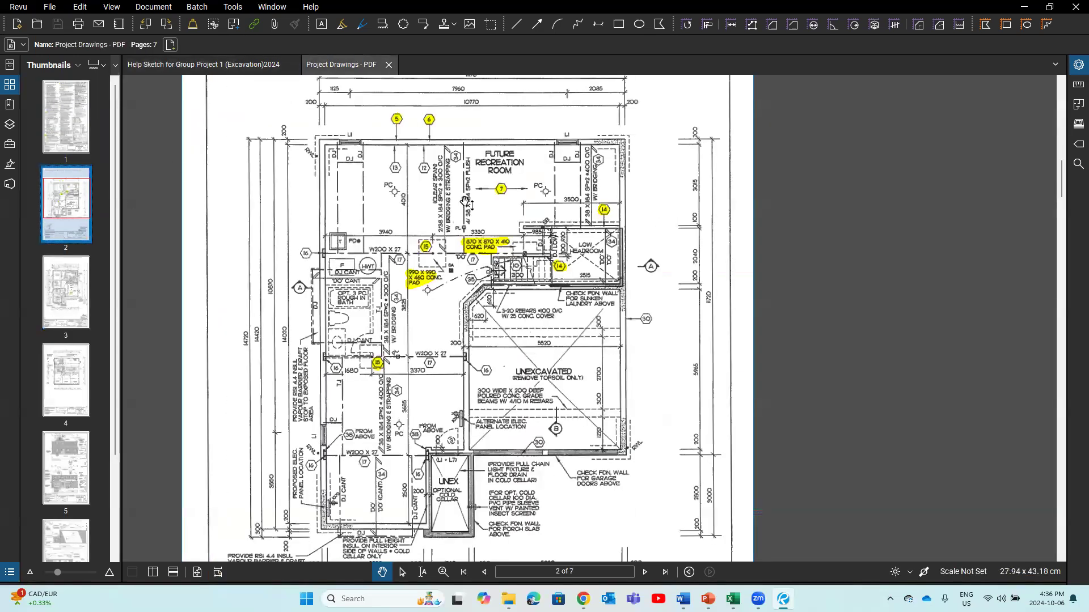
pyautogui.scroll(1, 467, 203)
pyautogui.click(599, 24)
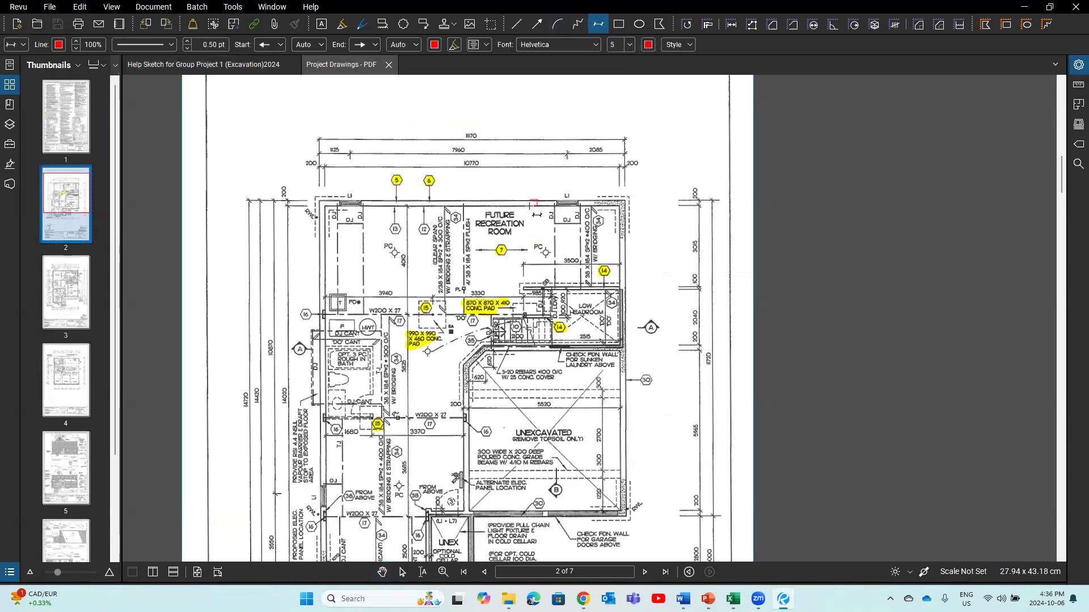
pyautogui.click(530, 205)
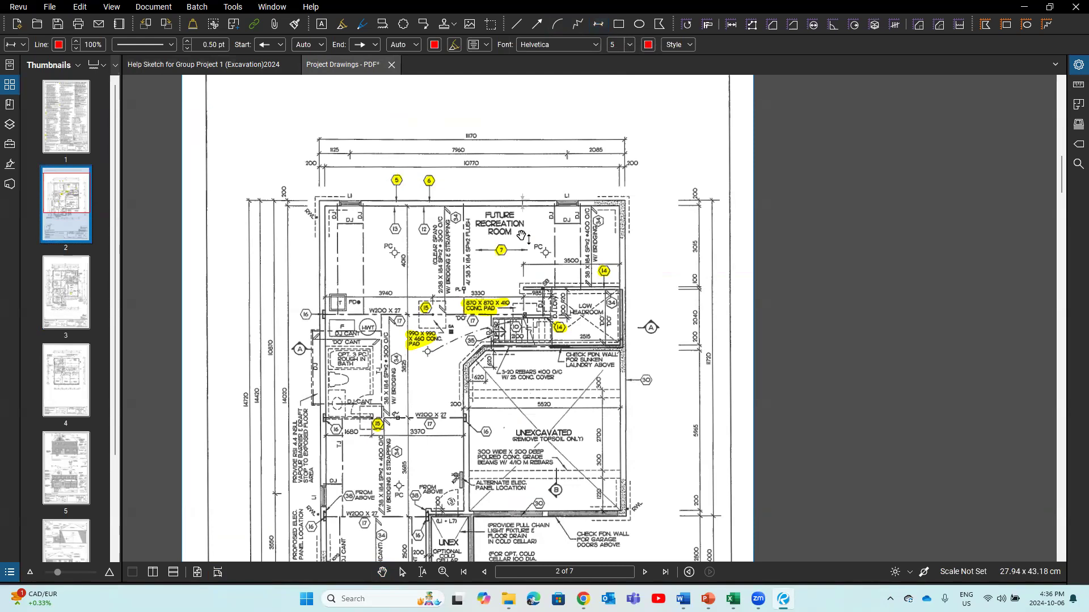
pyautogui.click(497, 315)
pyautogui.click(534, 212)
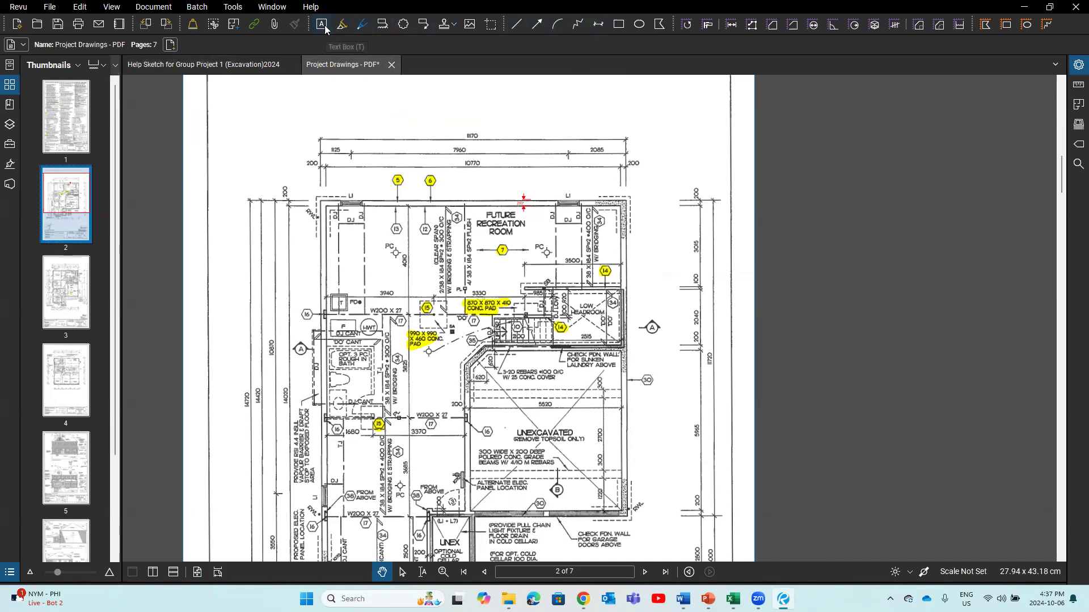
# Step: Add a text box reading "480 x155" above the upper foundation wall, near note symbol 5
pyautogui.press('t')
pyautogui.moveTo(361, 185); pyautogui.dragTo(427, 198)
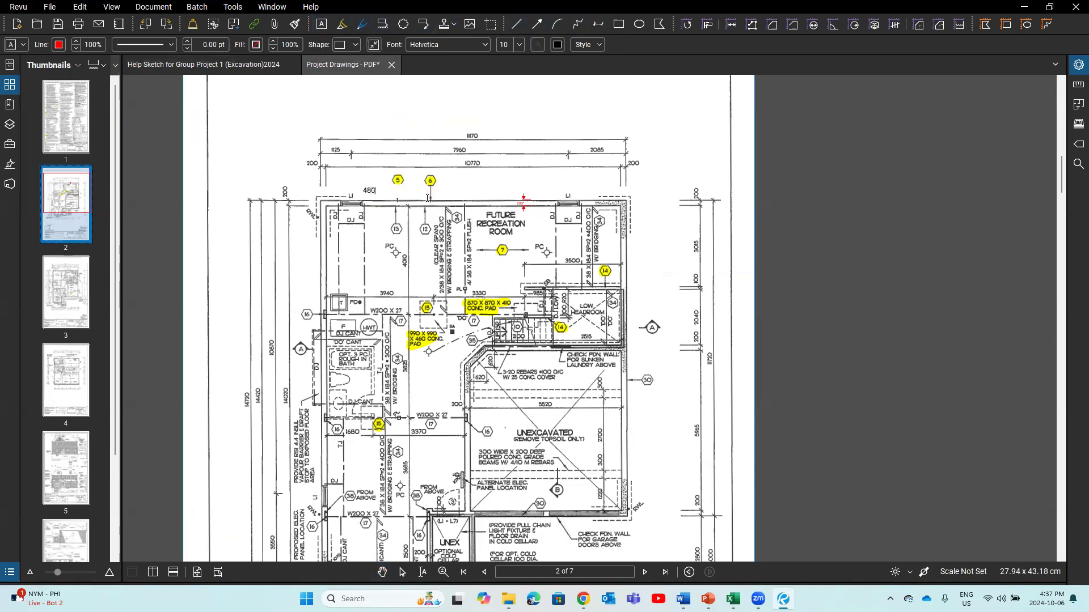
pyautogui.write('480 x155')
pyautogui.press('Escape')
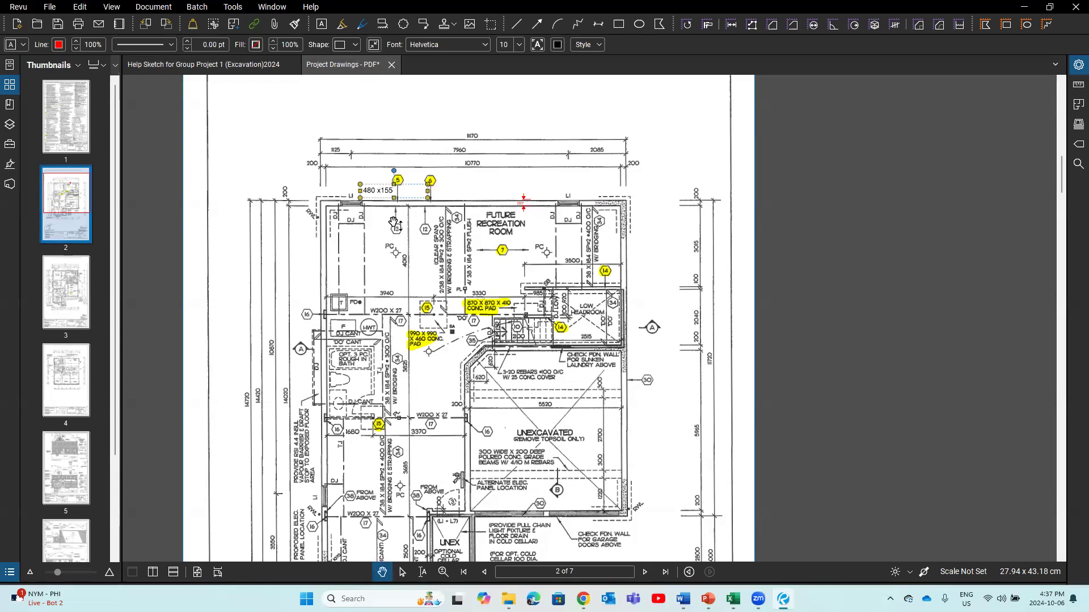
# Step: Change the "480 x155" label's text colour to red
pyautogui.click(58, 45)
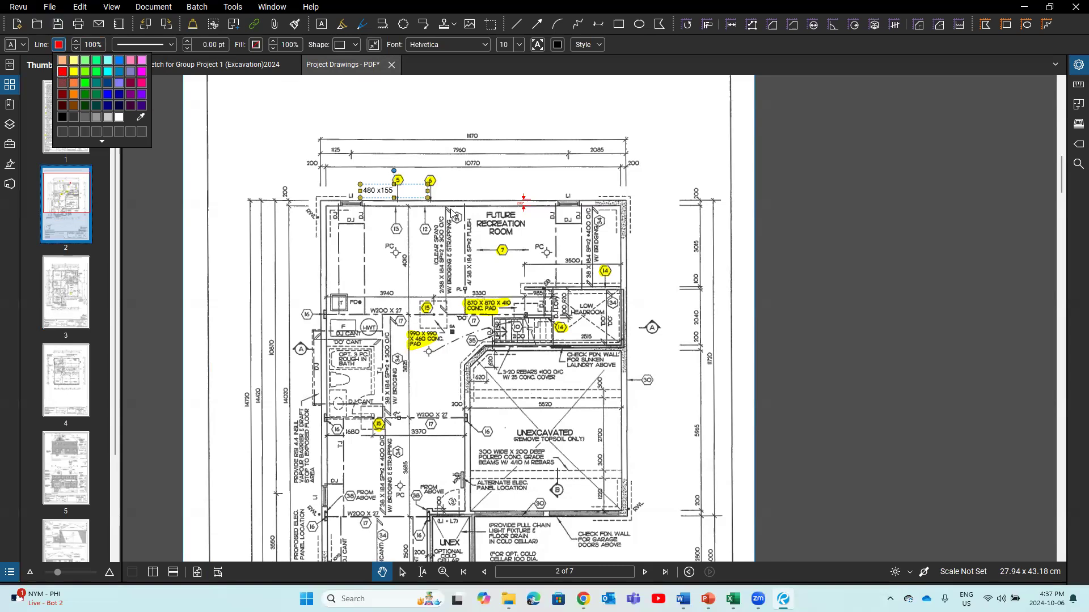
pyautogui.click(408, 219)
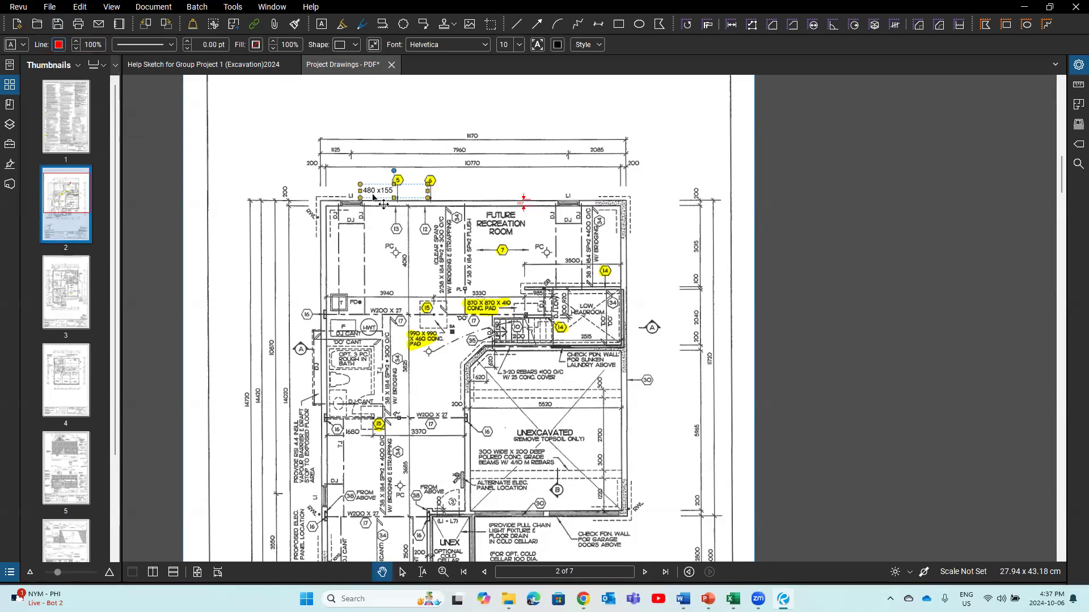
pyautogui.click(558, 44)
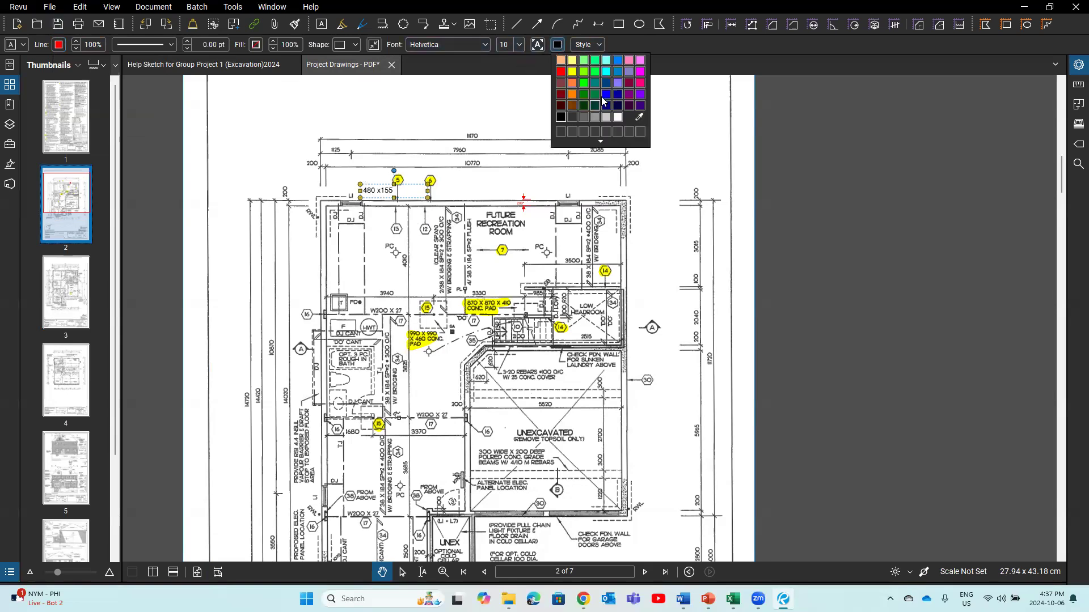
pyautogui.click(561, 72)
pyautogui.click(470, 181)
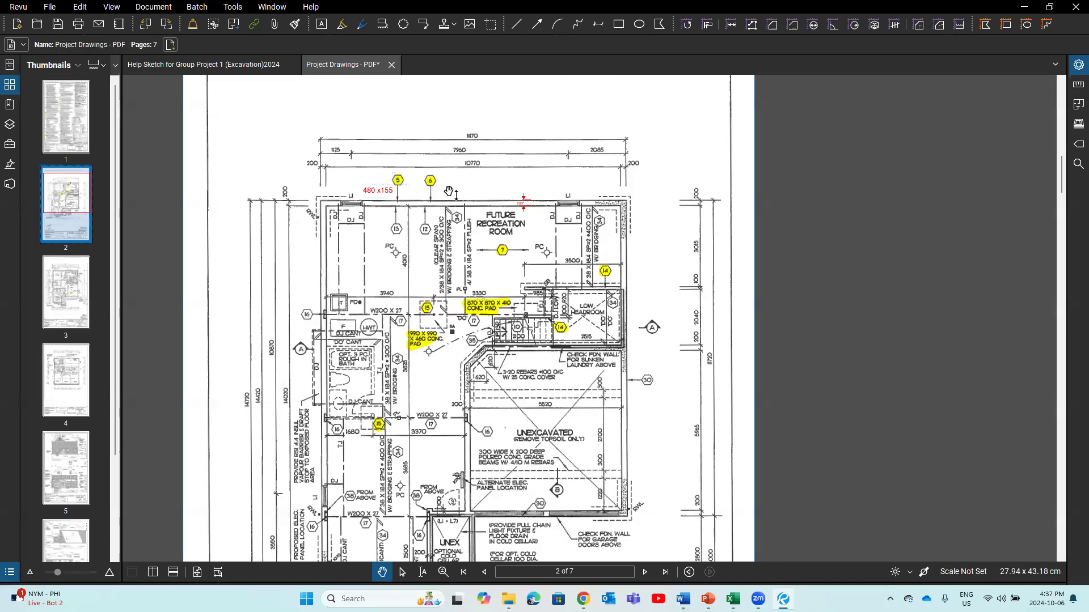
# Step: Insert the word "footing" at the start of the label so it reads "footing 480 x155"
pyautogui.click(363, 190)
pyautogui.doubleClick(364, 191)
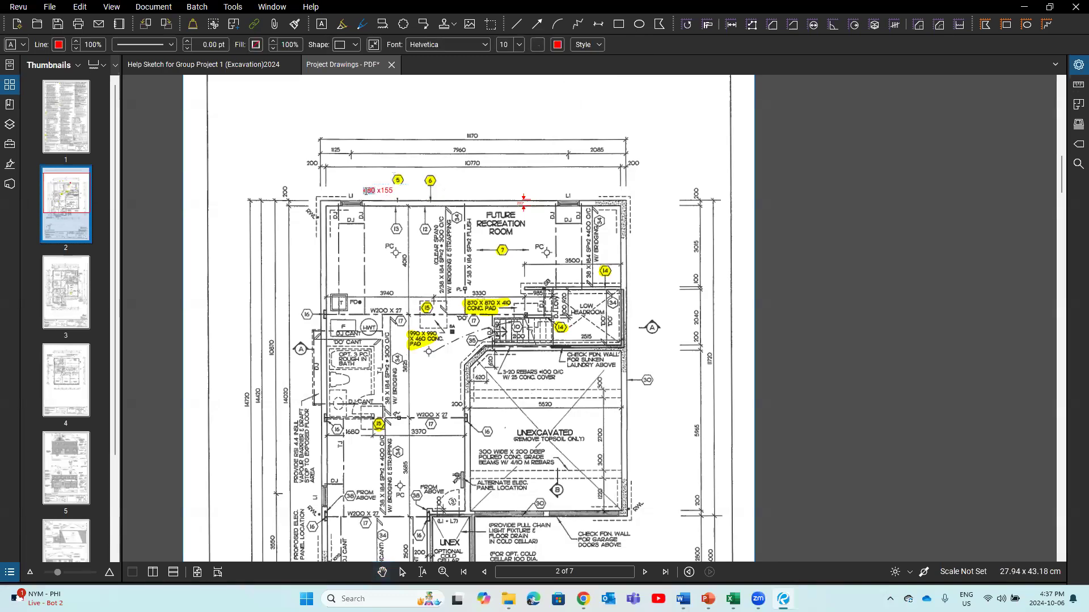
pyautogui.click(365, 191)
pyautogui.write('footing')
pyautogui.press('Home')
pyautogui.press('Delete')
pyautogui.write('4')
pyautogui.press('Escape')
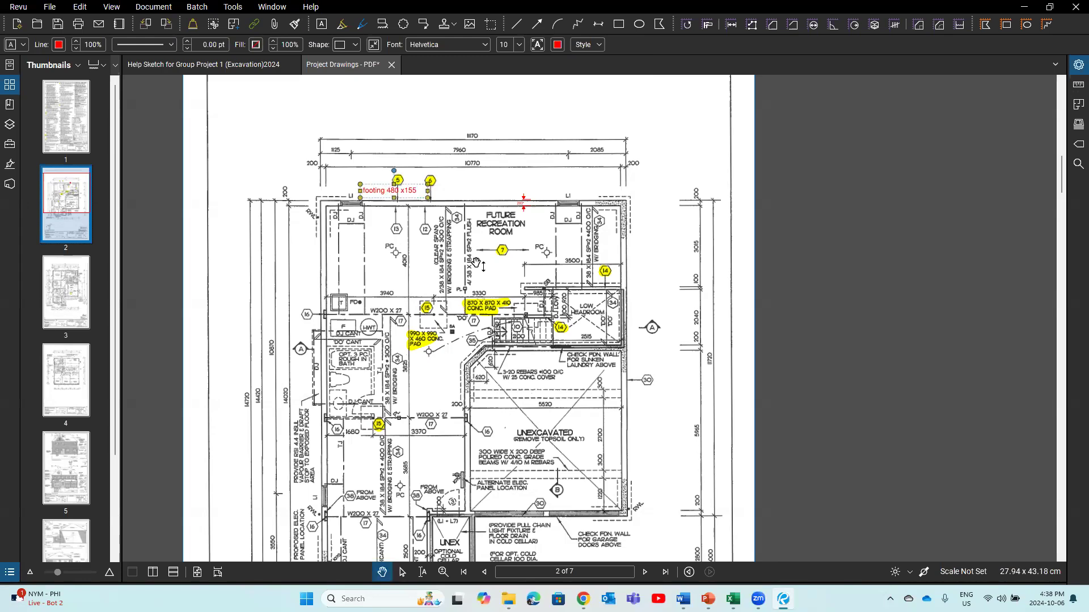
pyautogui.press('Escape')
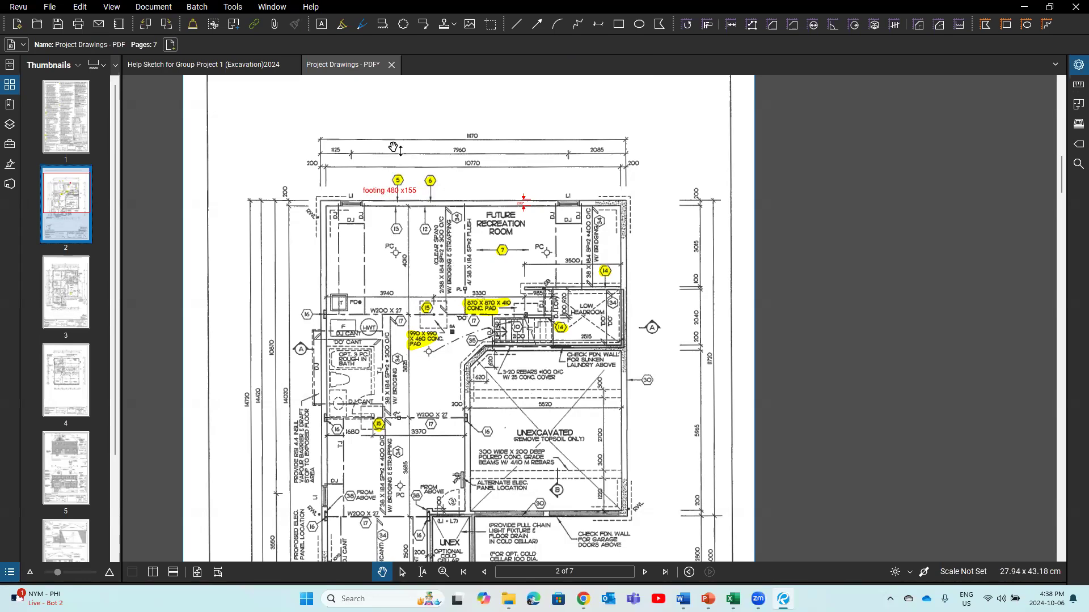
# Step: Look up the bearing partition's footing size in the help sketch and add a "350 x150" footing label beside note symbol 14 on the basement plan
pyautogui.click(270, 68)
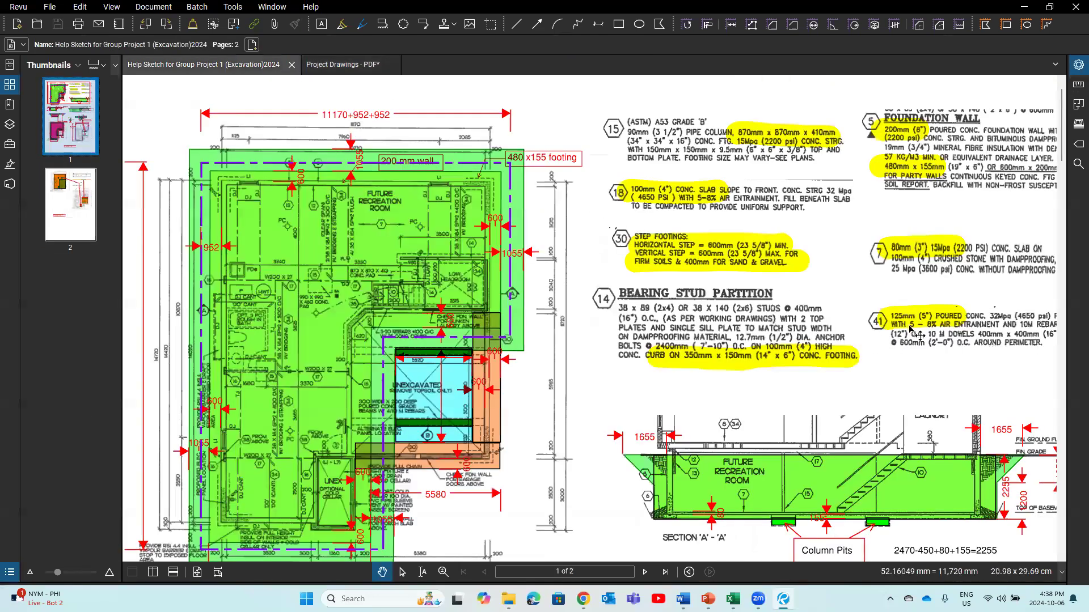
pyautogui.moveTo(921, 363); pyautogui.dragTo(793, 317)
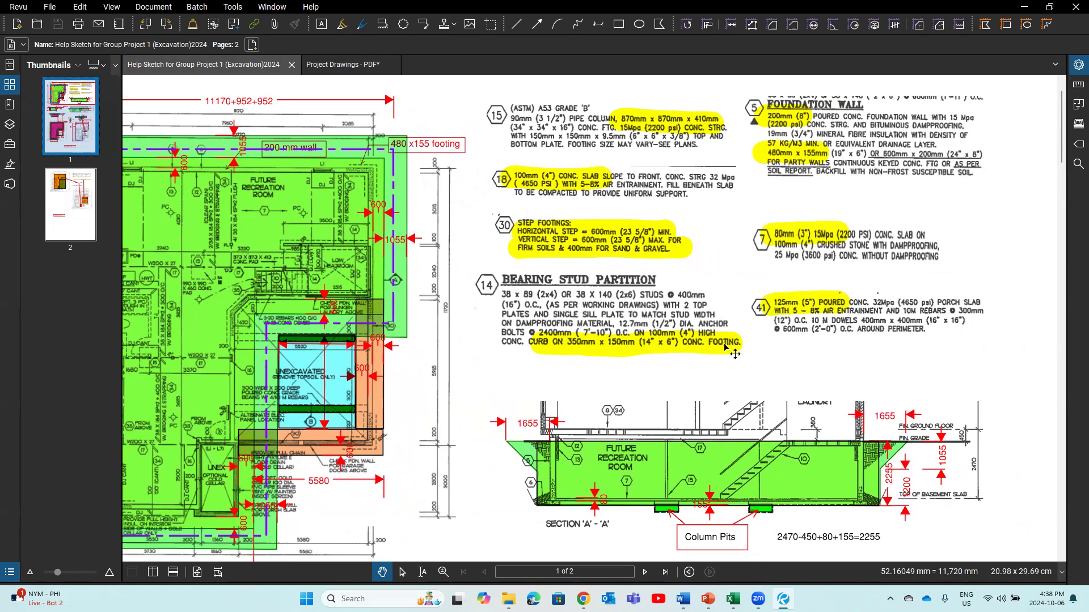
pyautogui.click(335, 64)
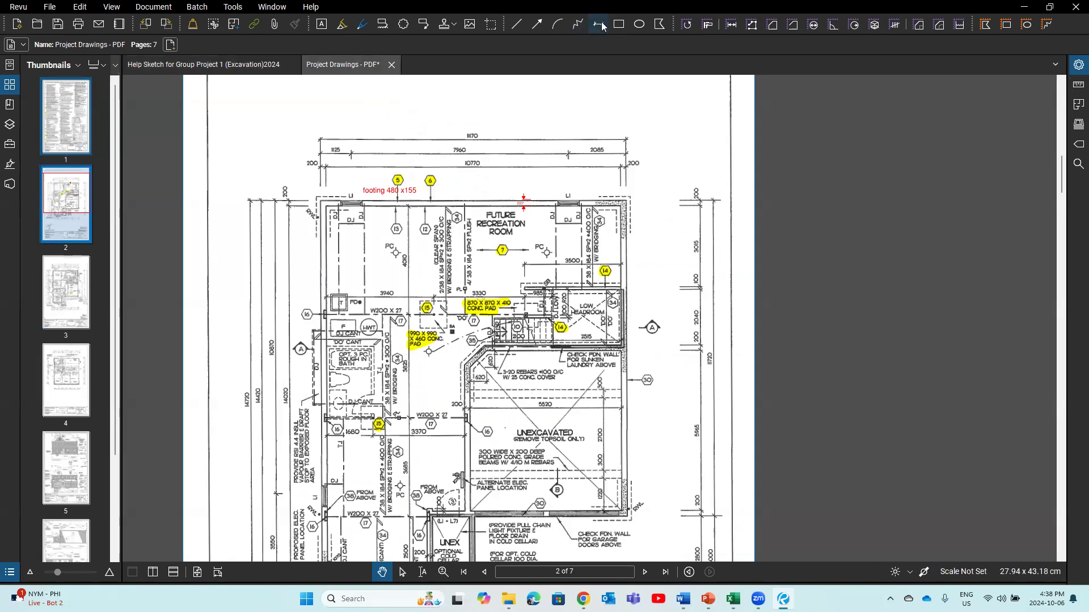
pyautogui.press('t')
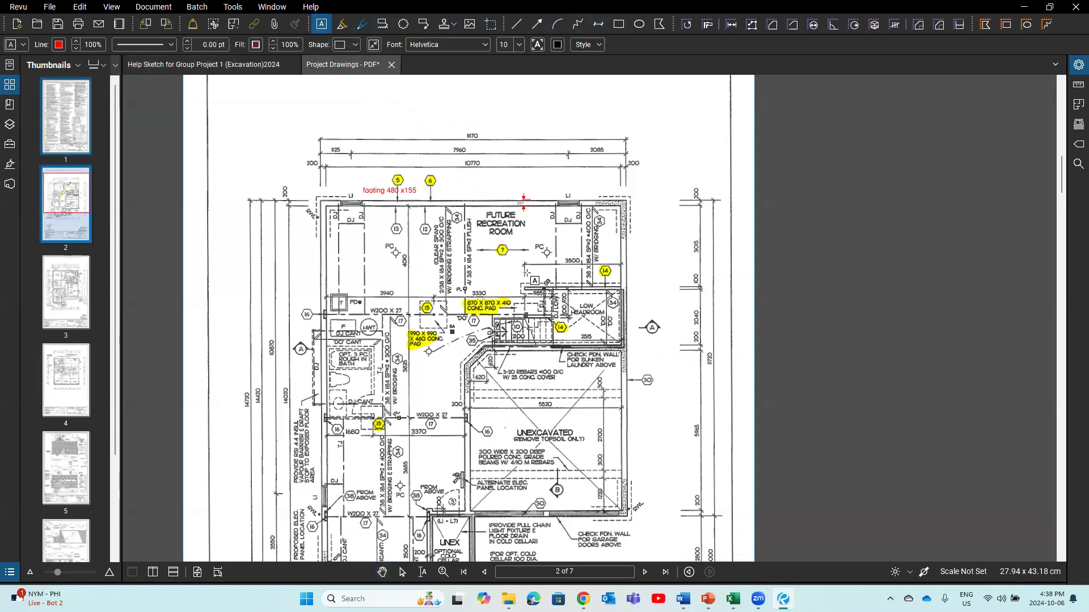
pyautogui.moveTo(520, 273); pyautogui.dragTo(579, 283)
pyautogui.press('Escape')
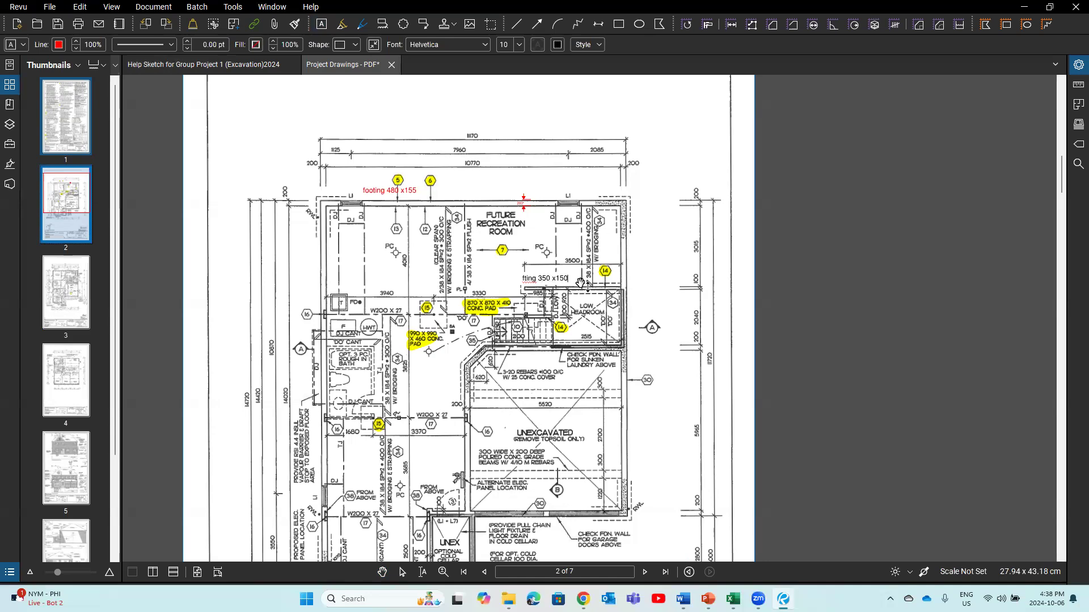
# Step: Change the "350 x150" footing label's text colour to red
pyautogui.press('Escape')
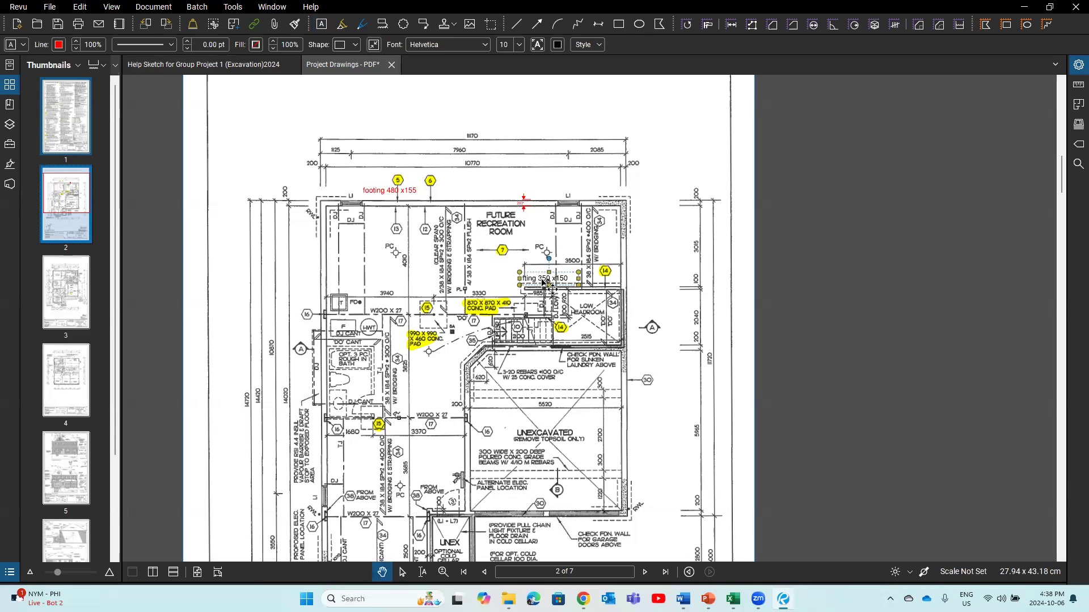
pyautogui.click(558, 47)
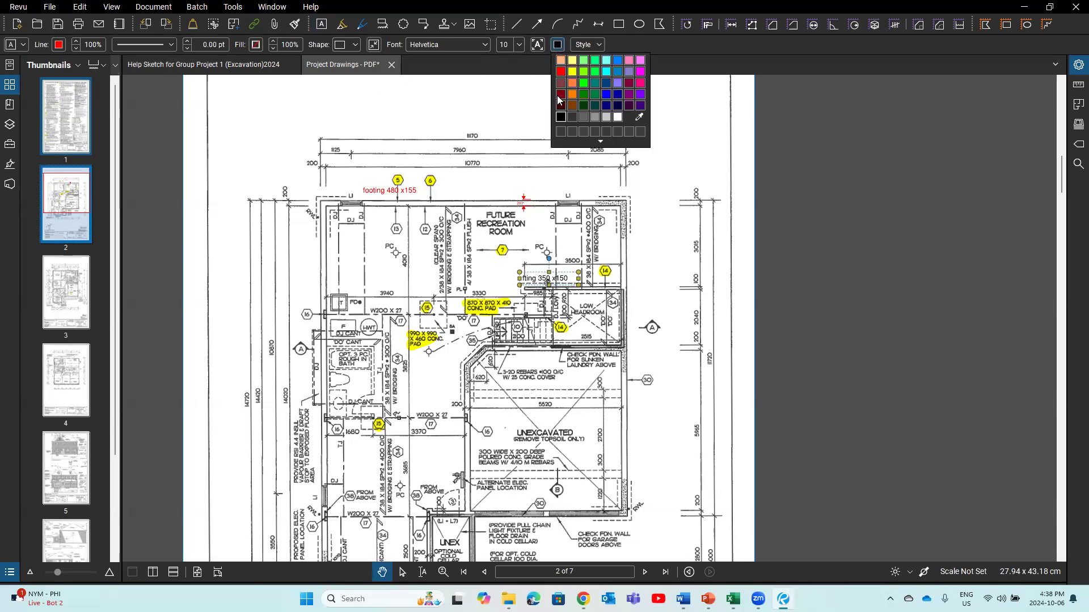
pyautogui.click(560, 73)
pyautogui.press('Escape')
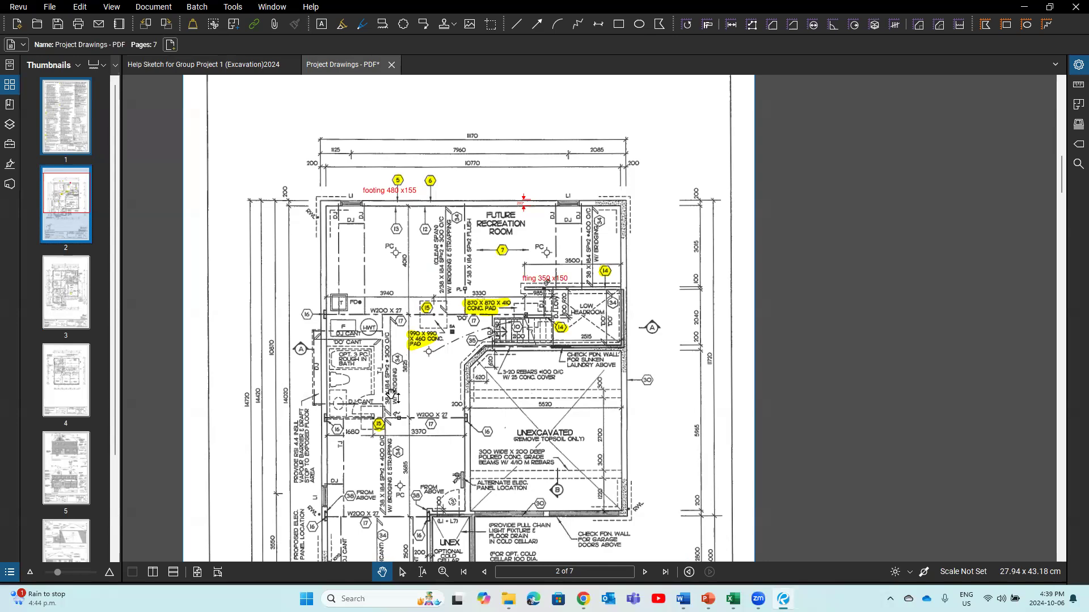
# Step: Examine the foundation notes, then the basement, ground floor and second floor plans in the project drawings
pyautogui.click(64, 102)
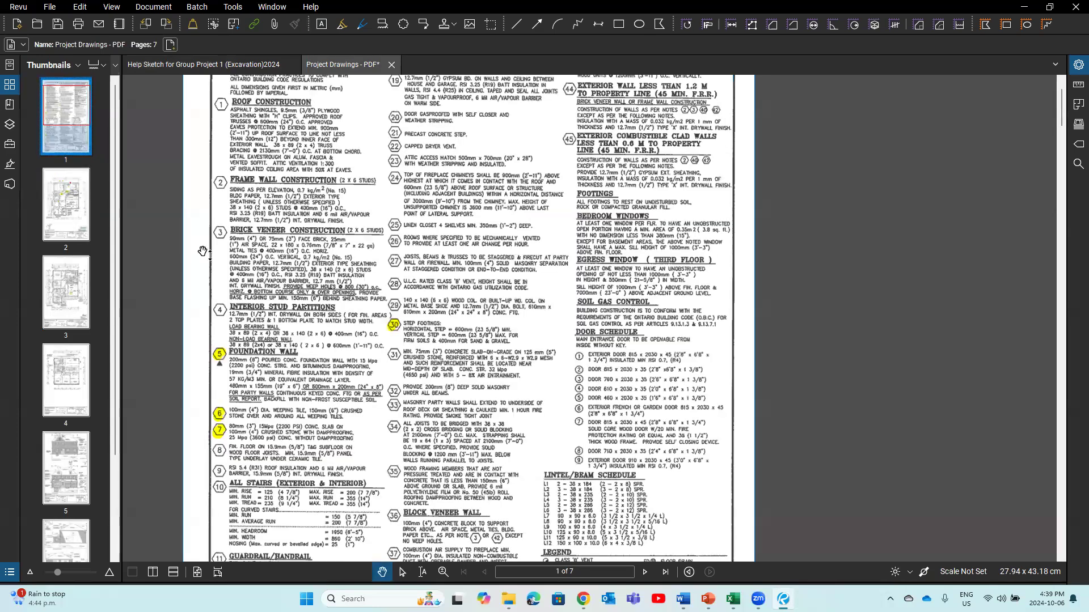
pyautogui.click(85, 214)
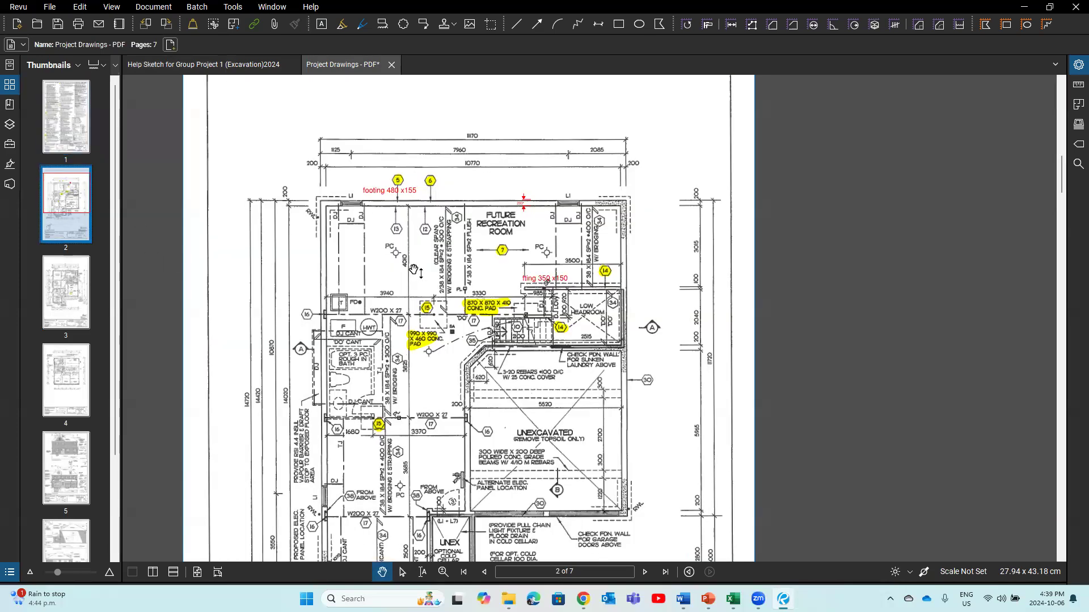
pyautogui.scroll(-2, 414, 269)
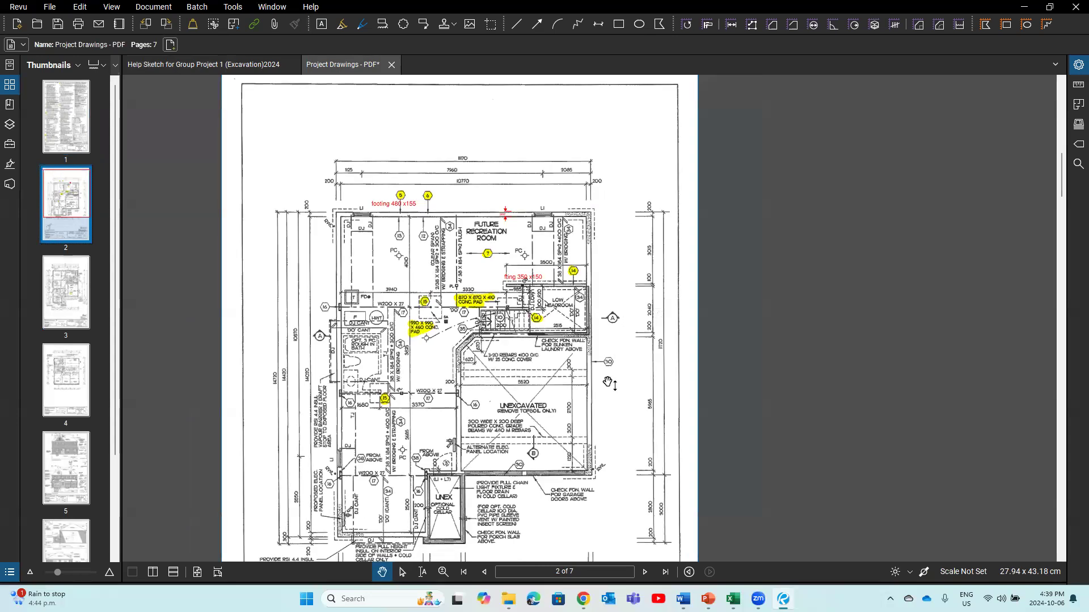
pyautogui.moveTo(419, 375); pyautogui.dragTo(407, 335)
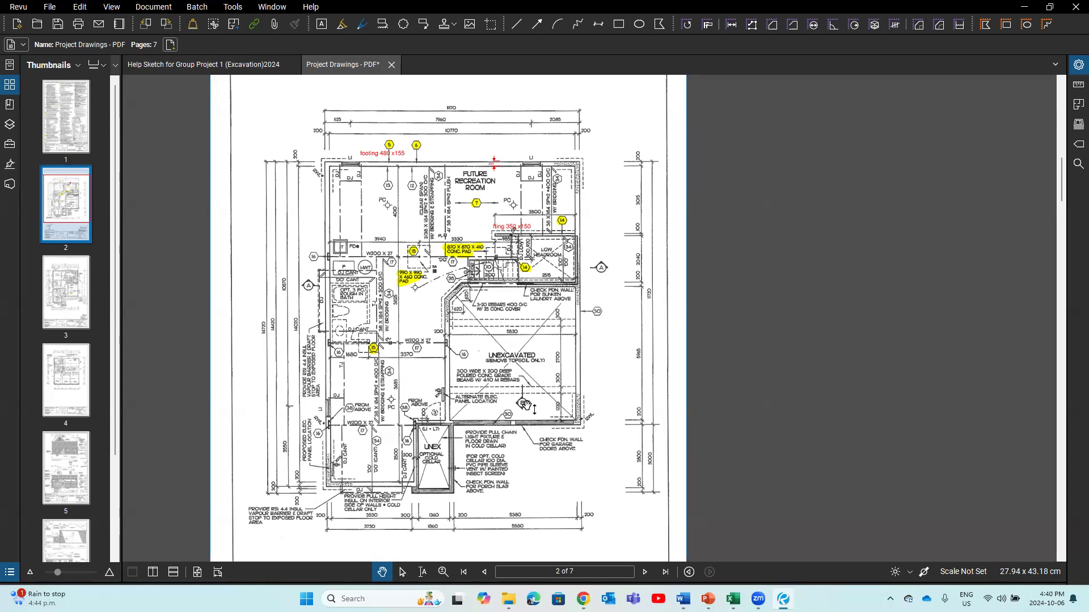
pyautogui.click(83, 310)
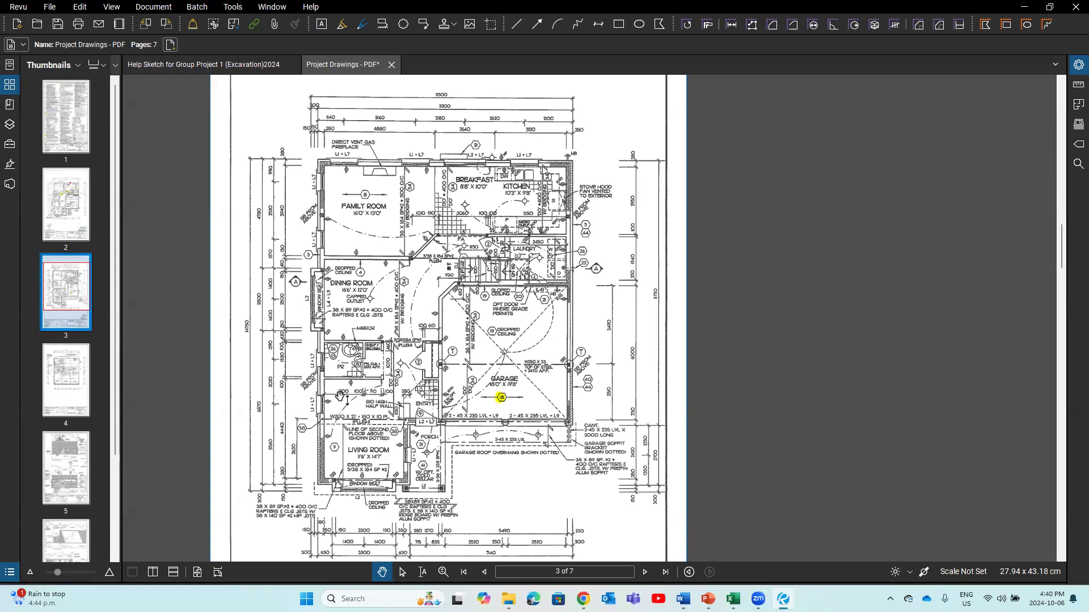
pyautogui.click(80, 381)
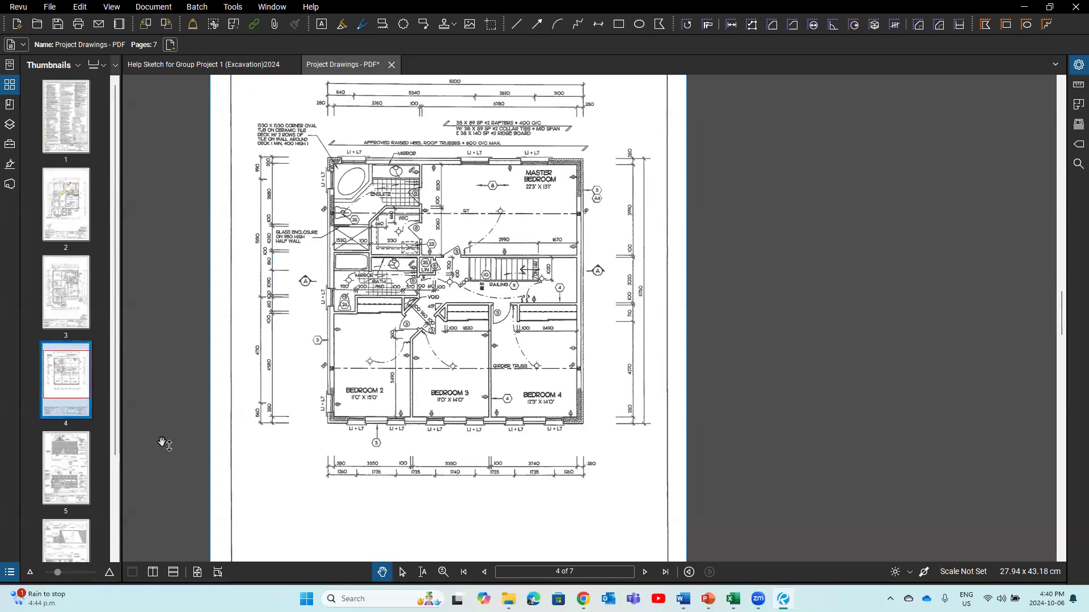
# Step: Examine the rear and front elevations for the stepped footing, grade and basement slab levels
pyautogui.click(72, 480)
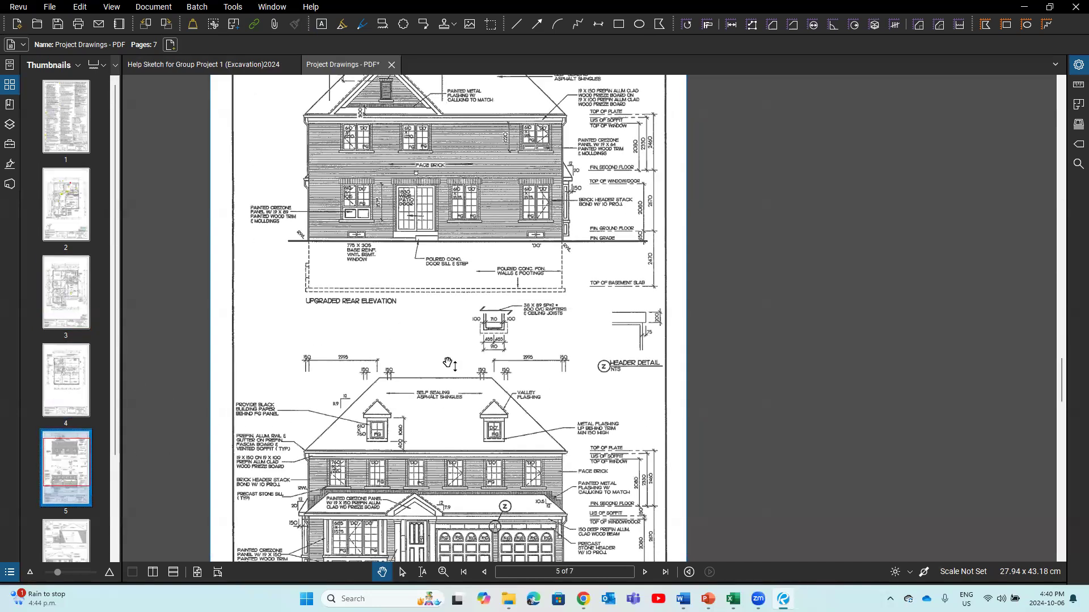
pyautogui.scroll(-2, 451, 345)
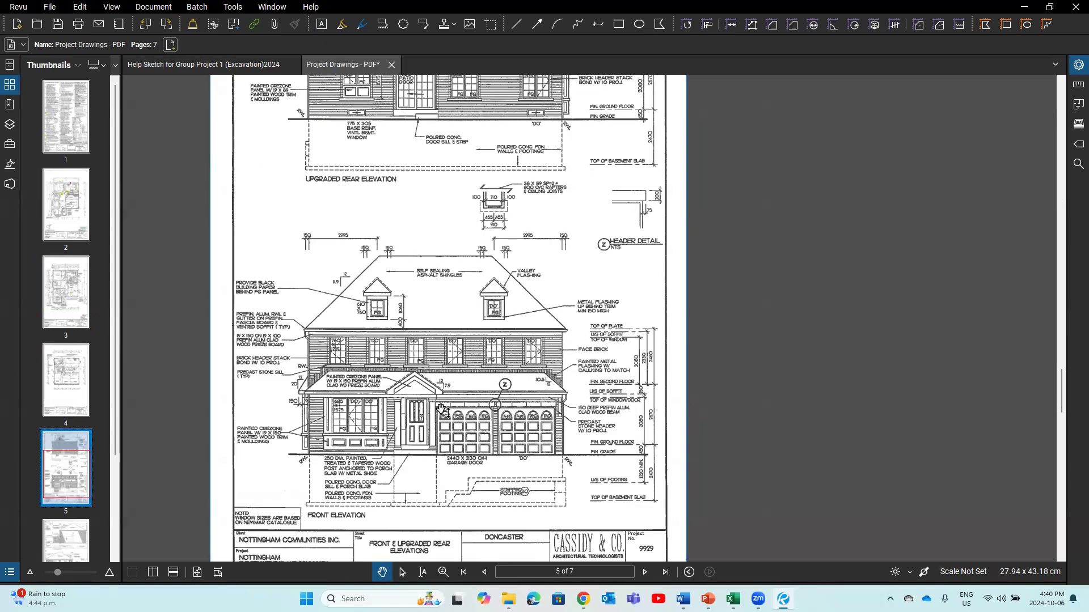
pyautogui.scroll(2, 442, 401)
pyautogui.scroll(-2, 440, 402)
pyautogui.scroll(2, 632, 508)
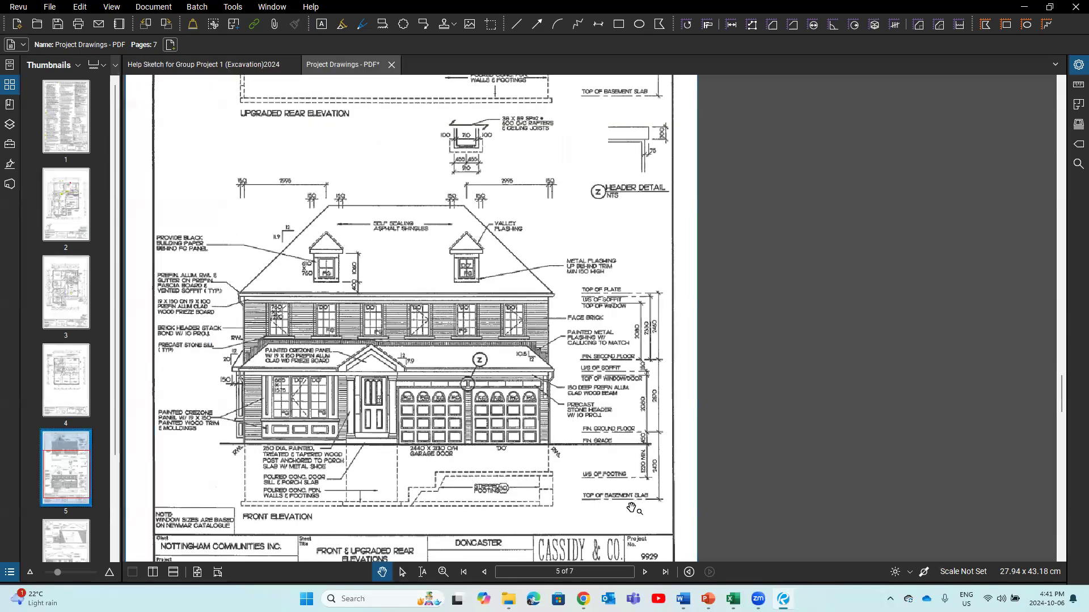
pyautogui.scroll(1, 428, 503)
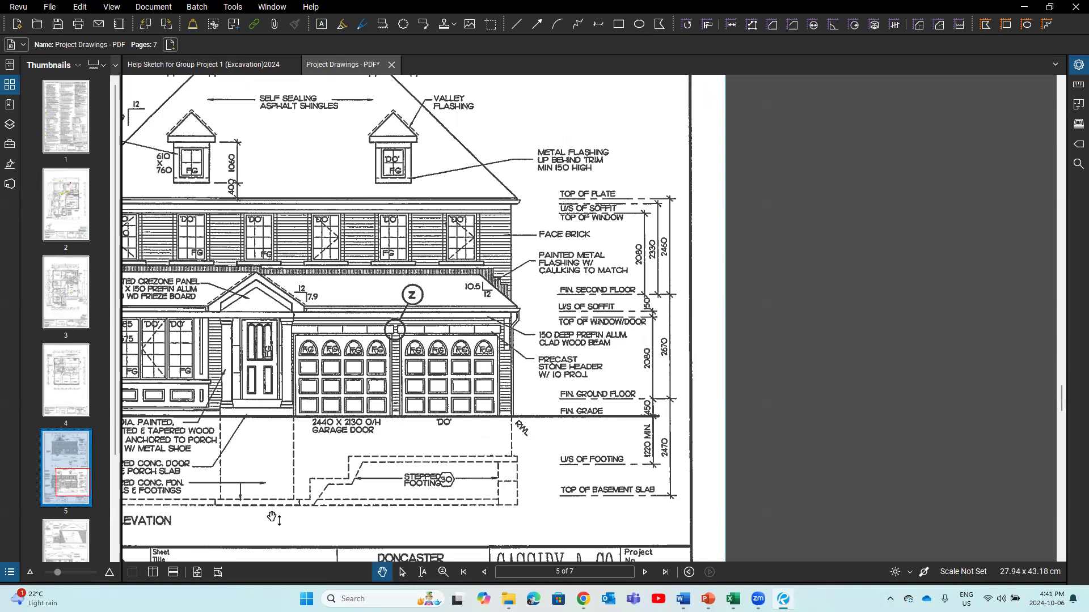
# Step: Examine the foundation depth in the left side elevation and the basement levels and footings in Section A-A
pyautogui.click(69, 536)
pyautogui.scroll(-2, 292, 468)
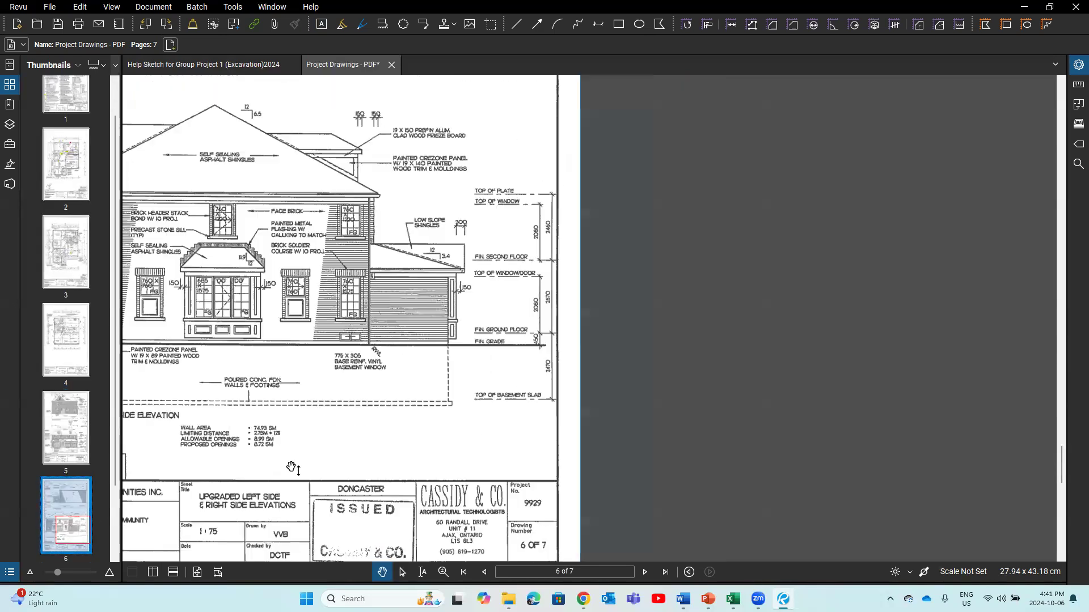
pyautogui.scroll(-1, 478, 419)
pyautogui.scroll(-1, 65, 526)
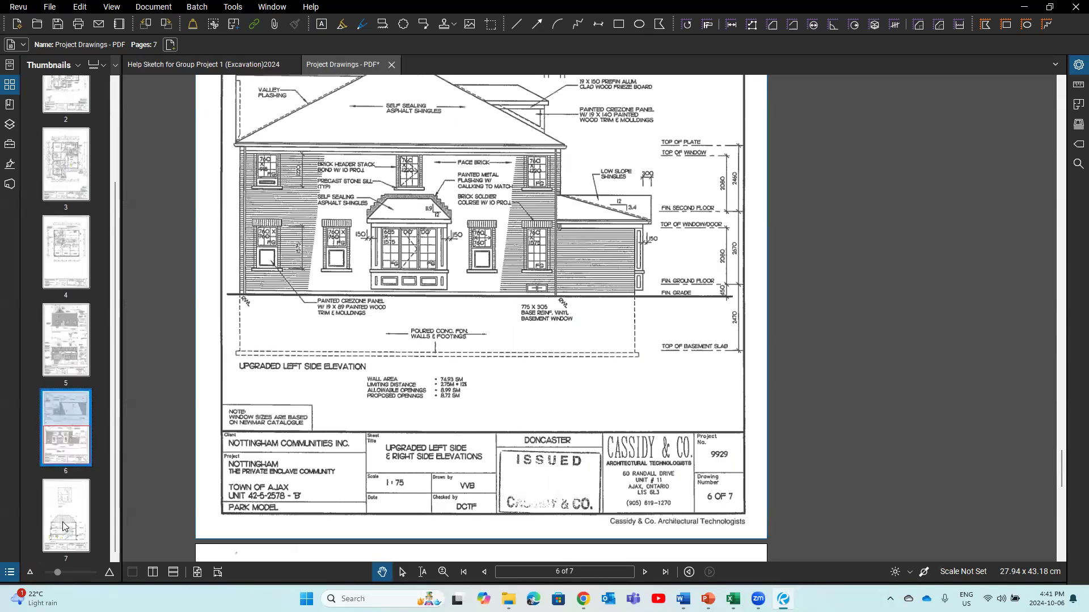
pyautogui.click(64, 526)
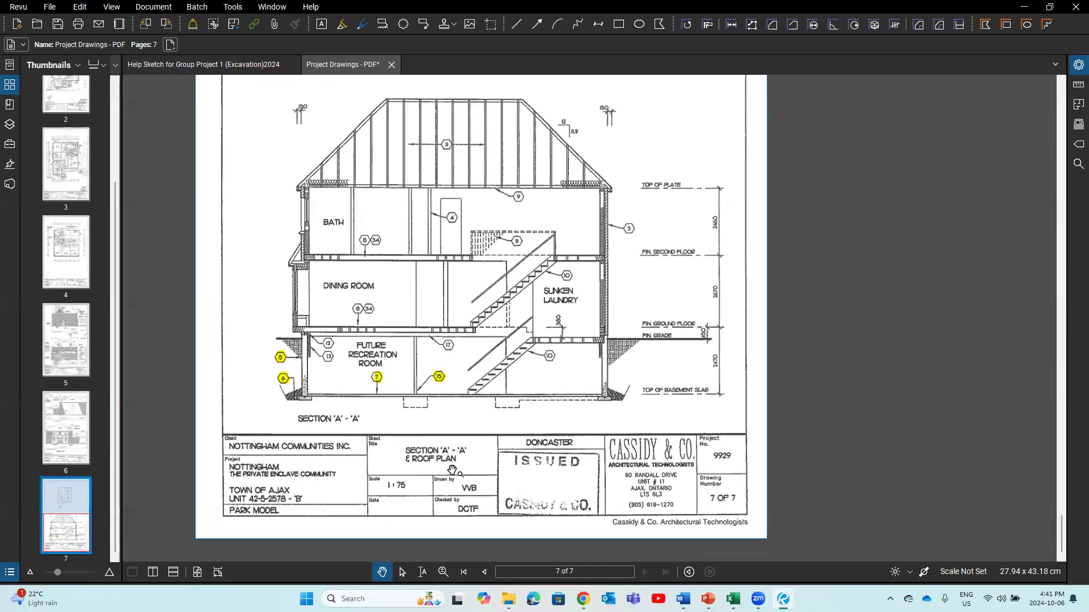
pyautogui.scroll(1, 453, 471)
pyautogui.scroll(1, 666, 399)
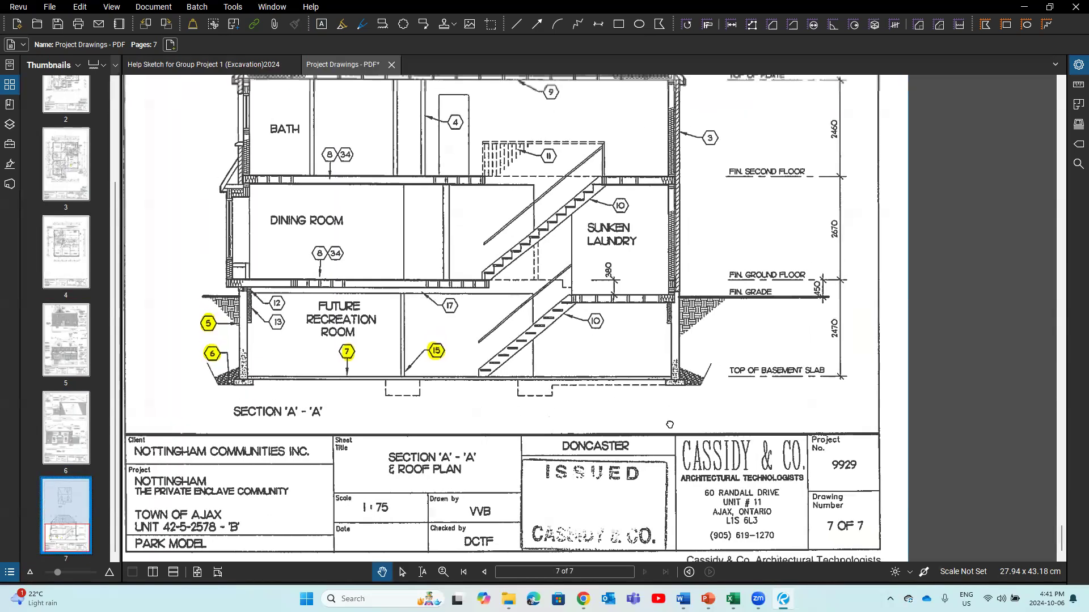
pyautogui.moveTo(840, 388); pyautogui.dragTo(840, 401)
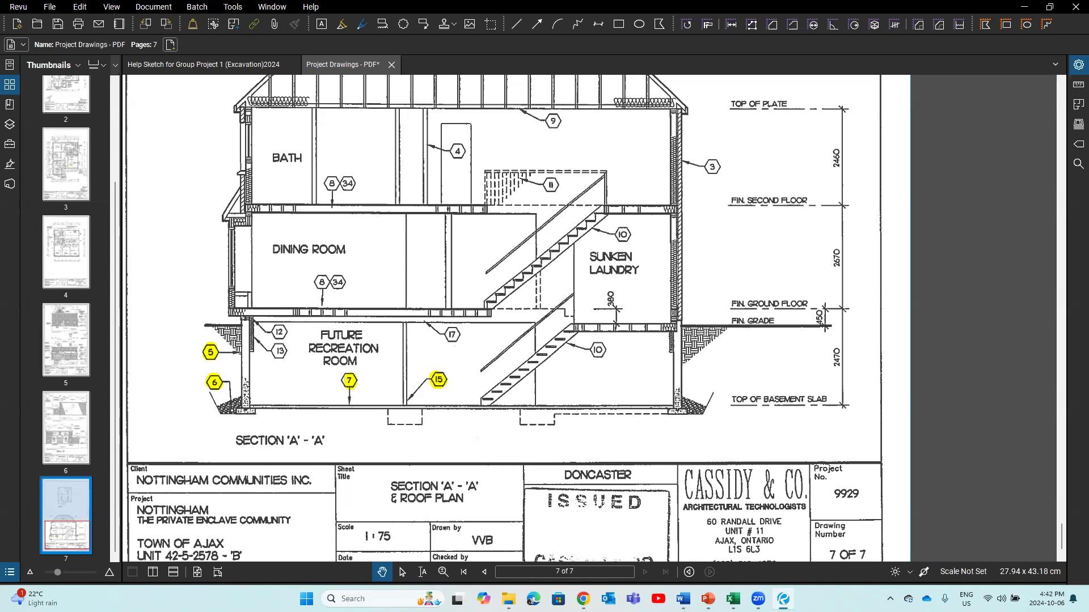
# Step: Consult the Doncaster 3D foundation image in PowerPoint and the Group Project 1 assumptions in Word, and return to Section A-A in Bluebeam
pyautogui.moveTo(708, 599)
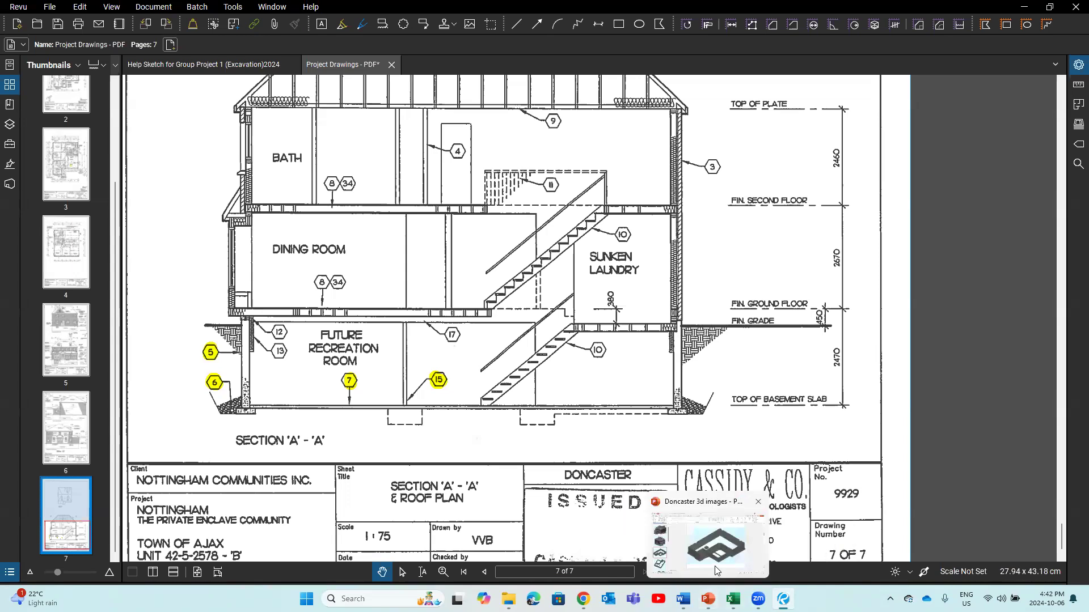
pyautogui.click(715, 571)
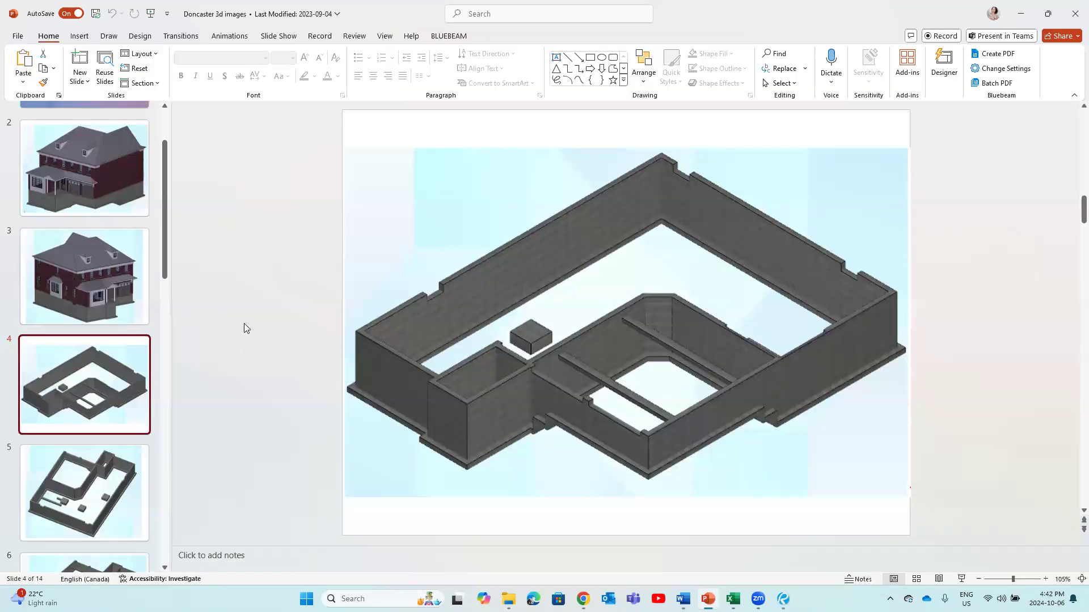
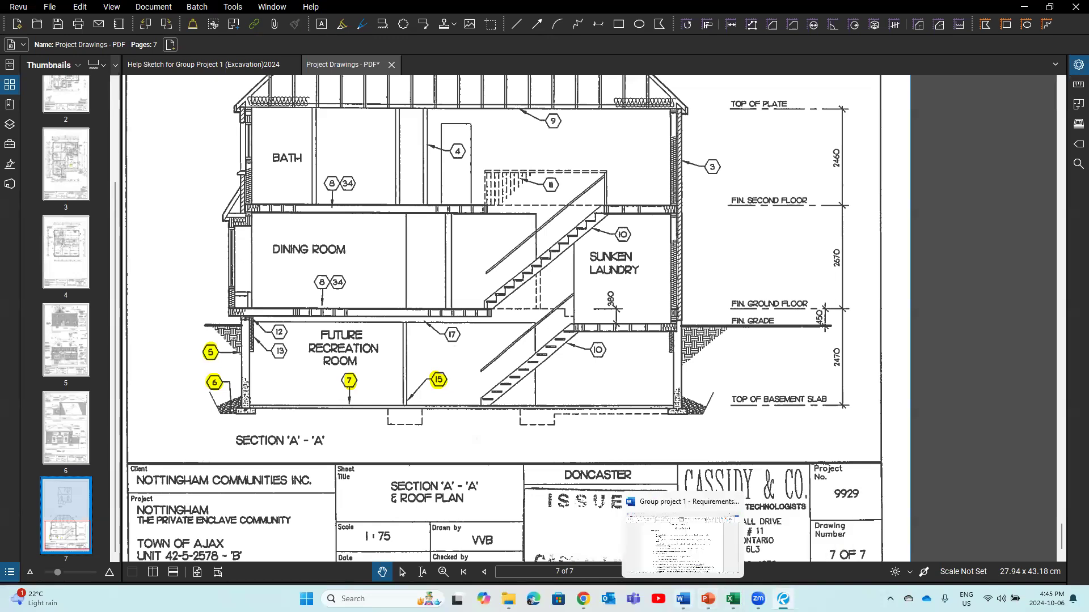
pyautogui.click(683, 598)
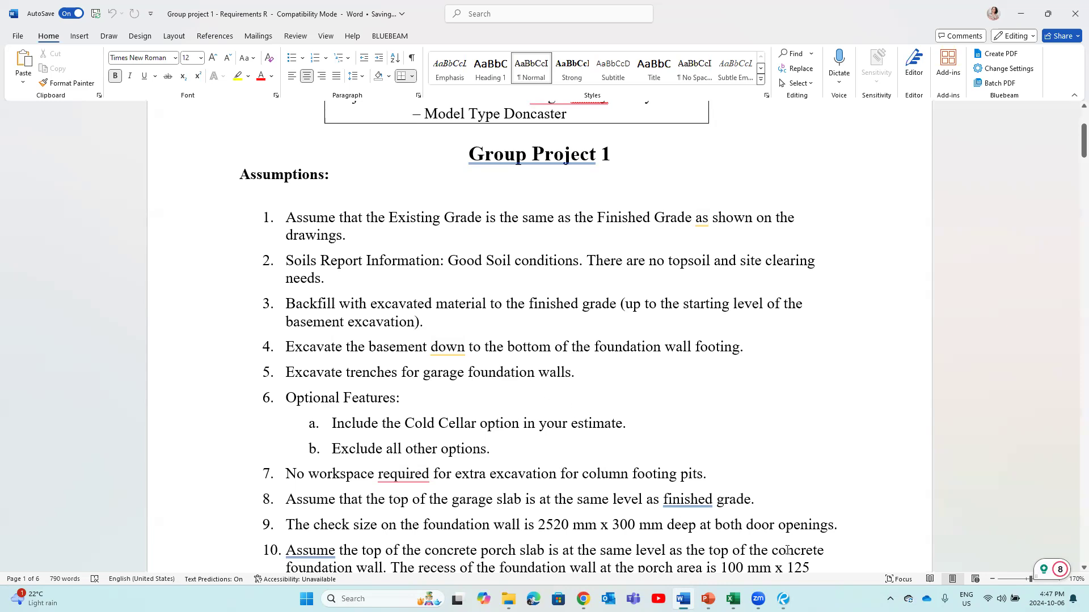
pyautogui.moveTo(783, 596)
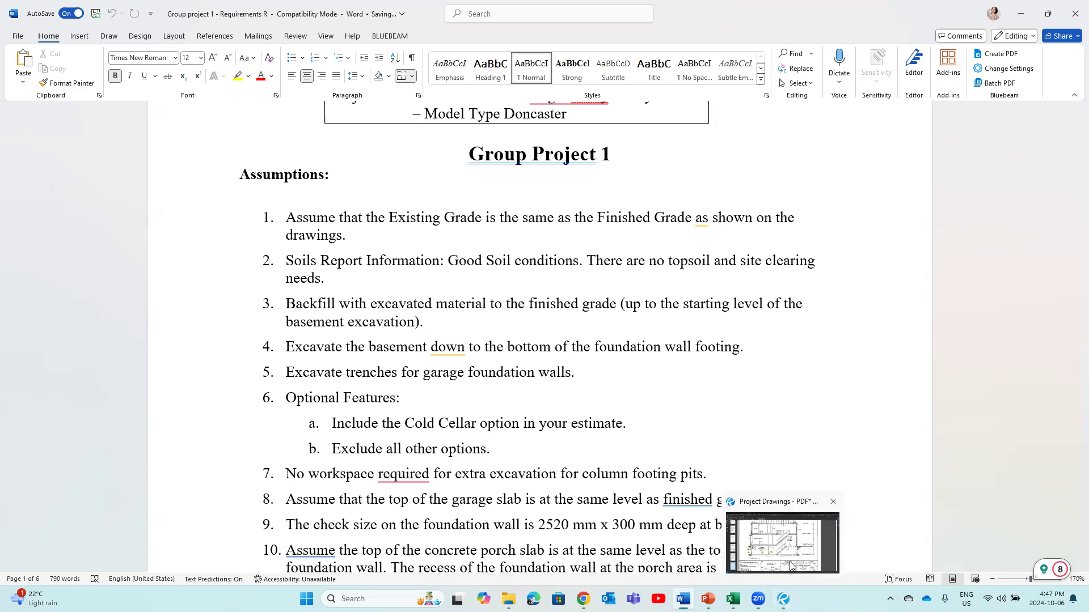
pyautogui.click(792, 564)
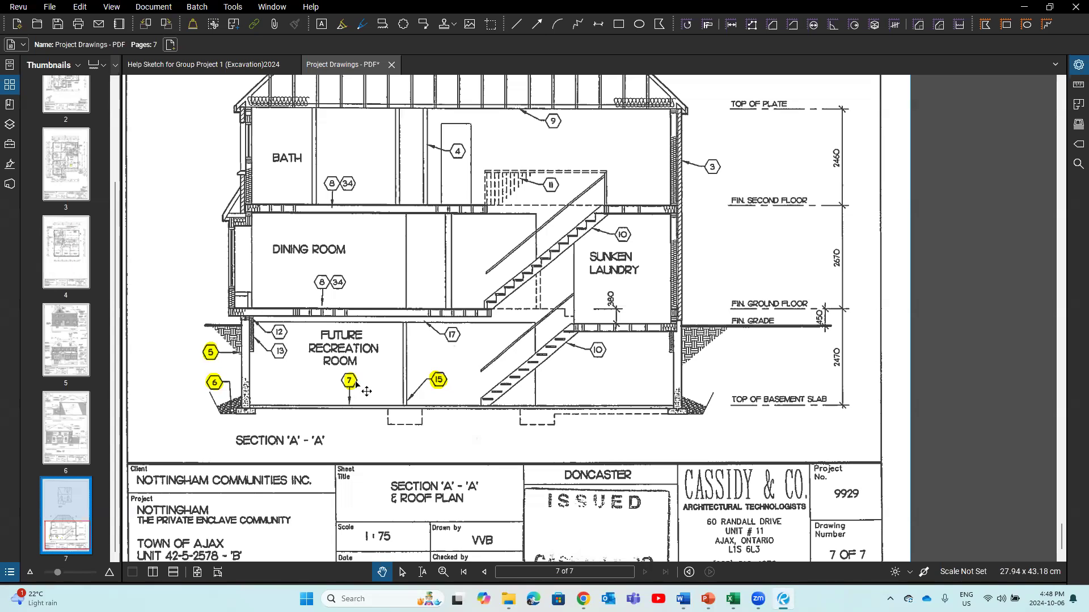
# Step: Check the basement section in the help sketch and add a 155 depth dimension to the foundation wall footing below the sunken laundry in Section A-A
pyautogui.click(195, 66)
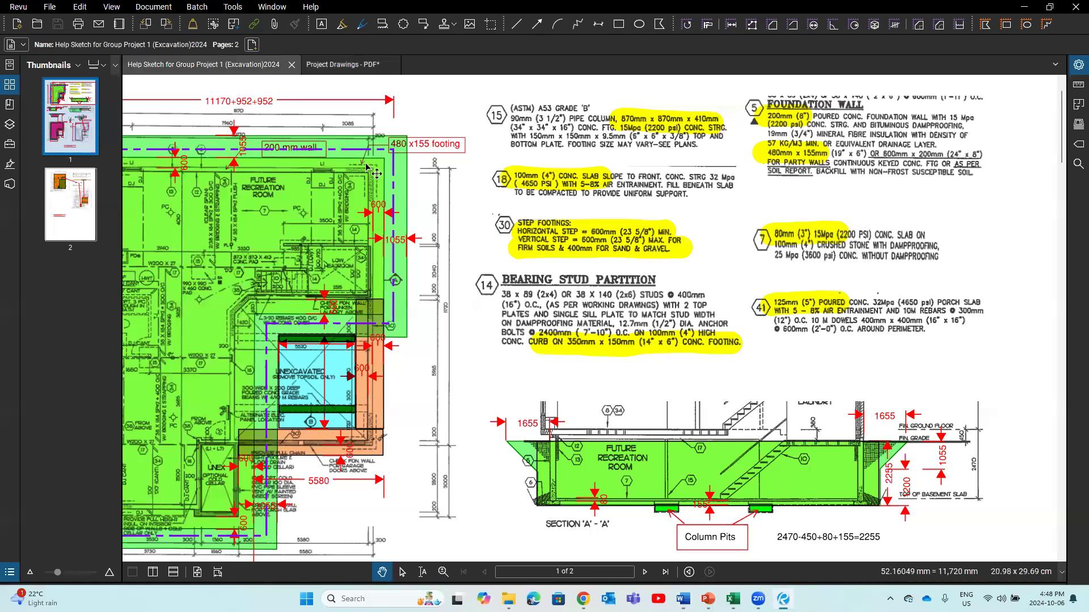
pyautogui.click(349, 67)
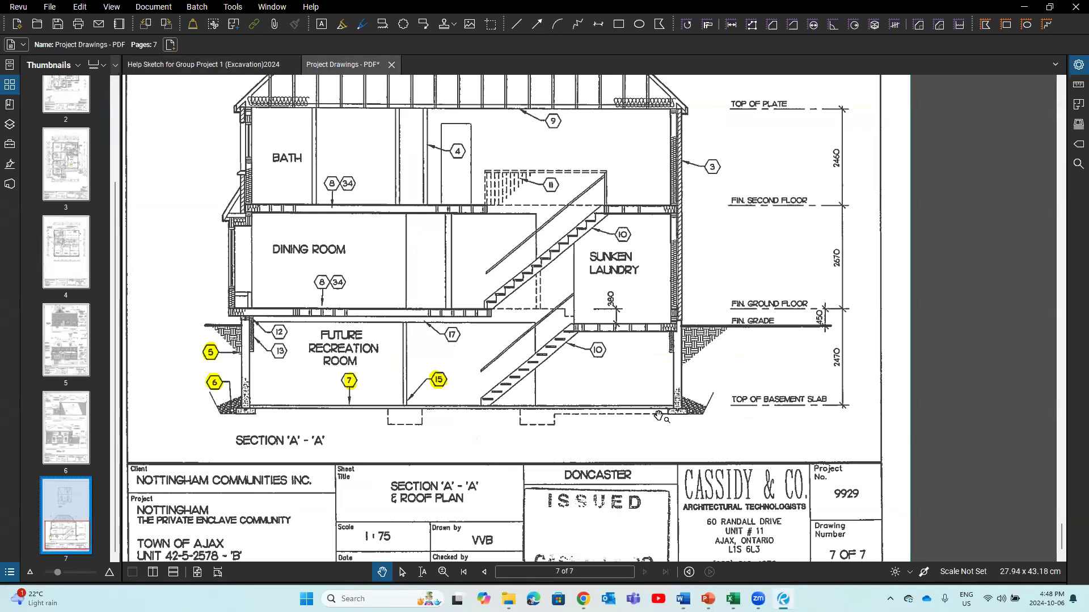
pyautogui.scroll(3, 672, 417)
pyautogui.scroll(2, 659, 416)
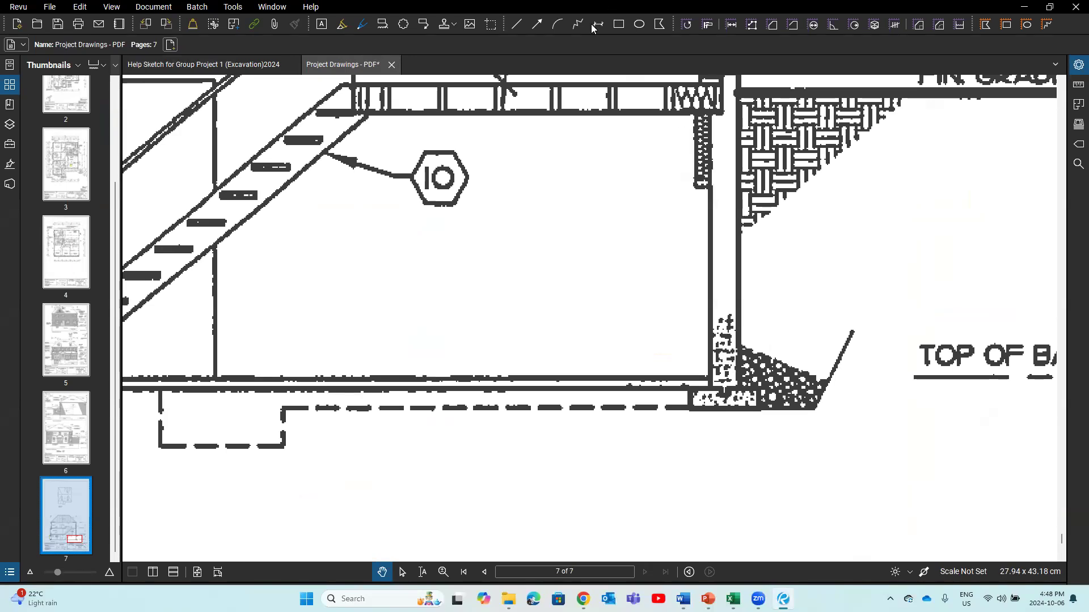
pyautogui.click(597, 24)
pyautogui.click(714, 390)
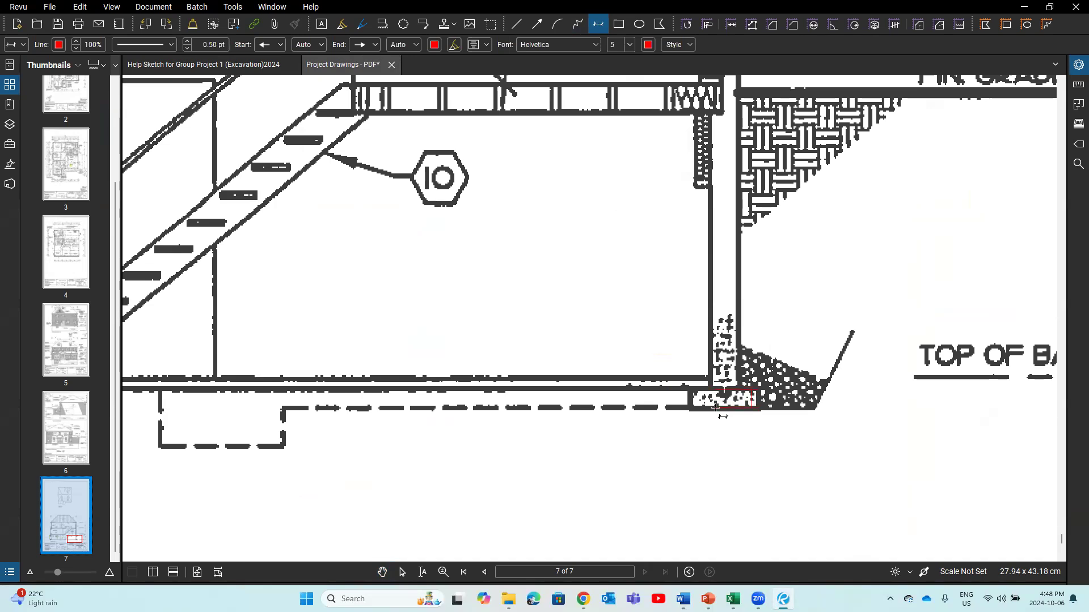
pyautogui.click(716, 408)
pyautogui.write('150')
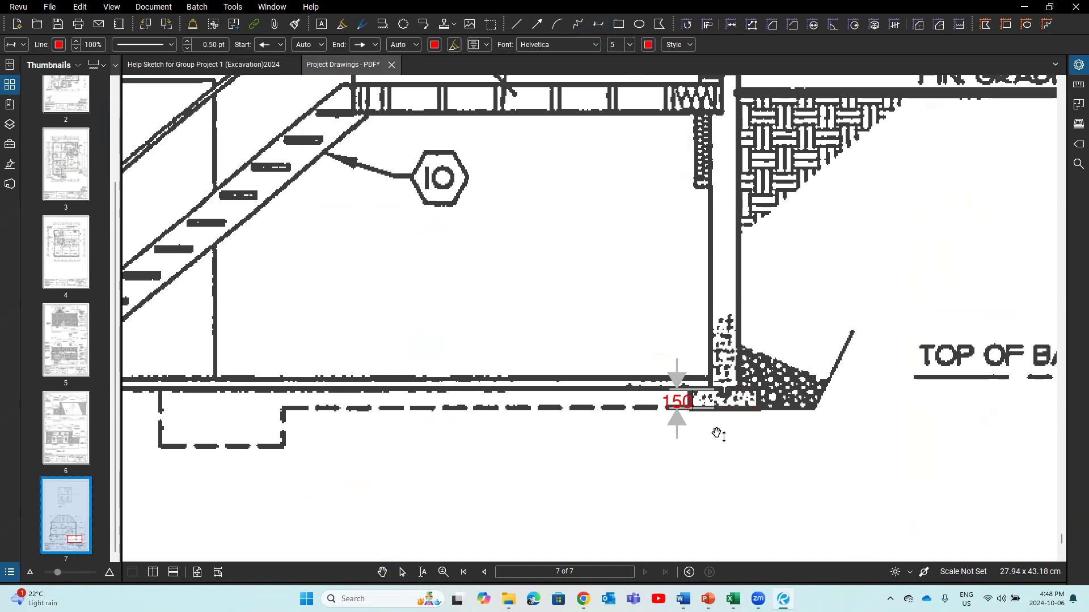
pyautogui.press('BackSpace')
pyautogui.write('55')
pyautogui.click(669, 454)
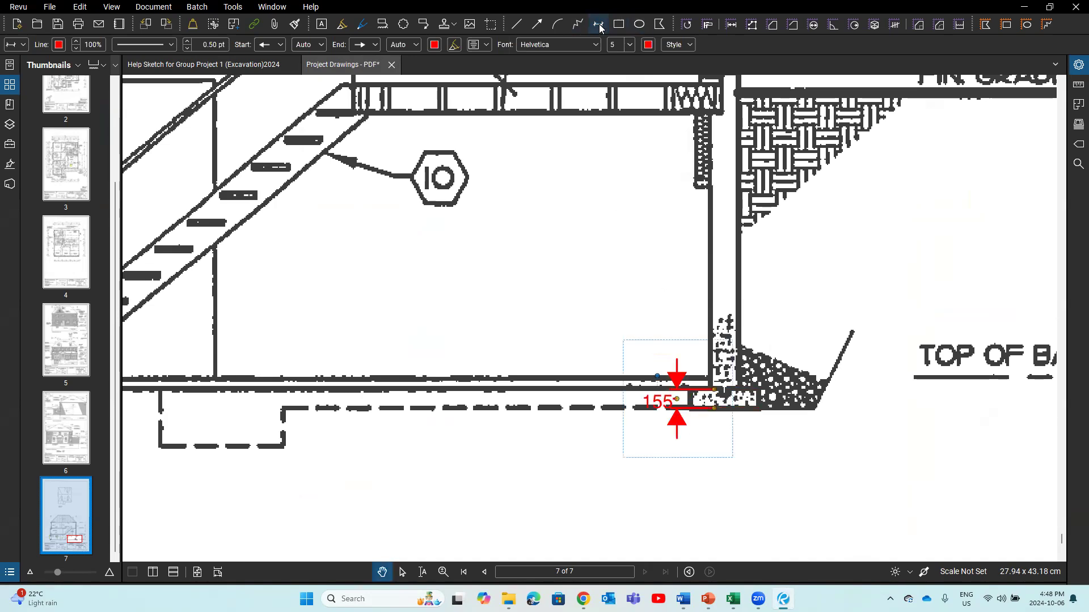
pyautogui.click(599, 24)
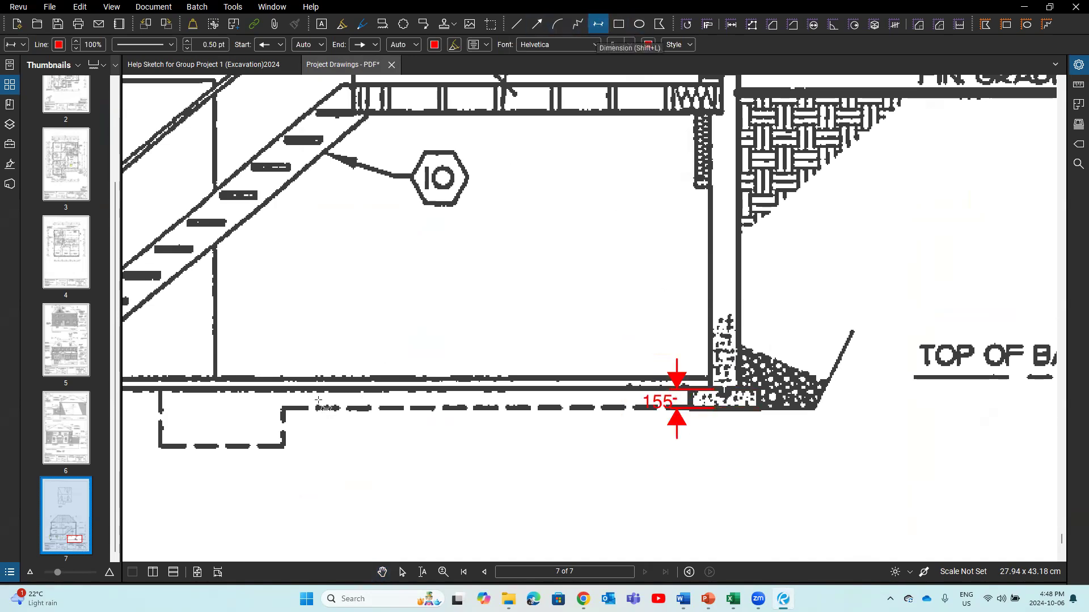
pyautogui.click(284, 402)
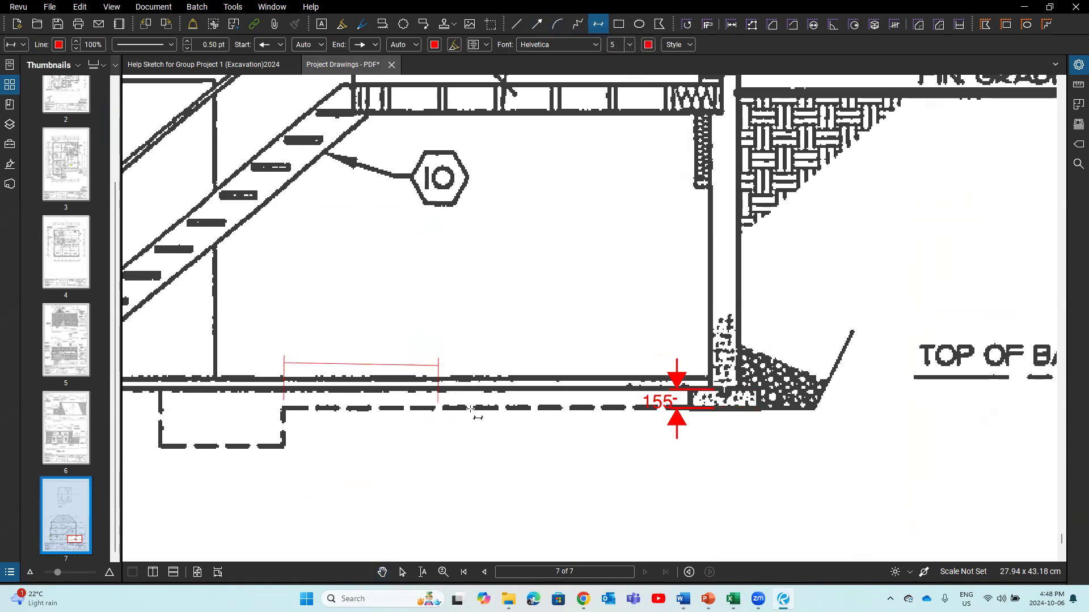
pyautogui.click(514, 413)
pyautogui.click(502, 448)
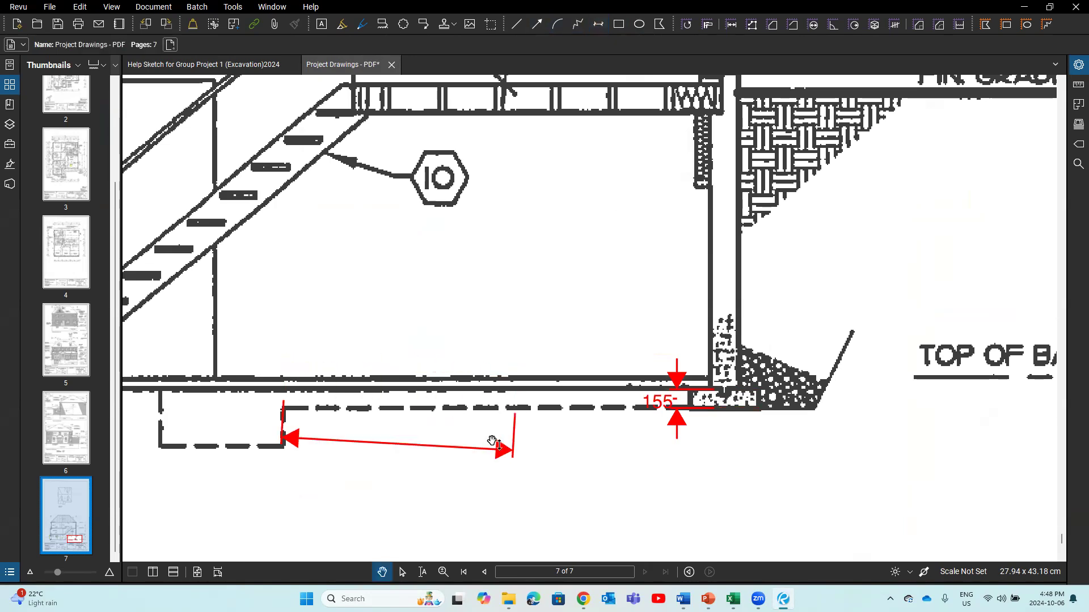
pyautogui.click(485, 449)
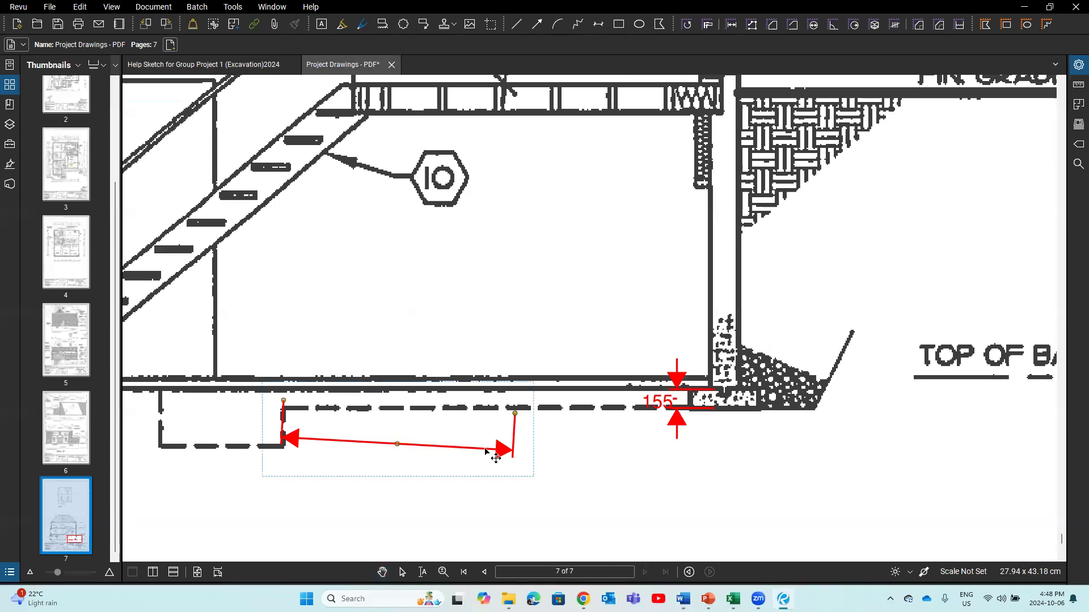
pyautogui.press('Delete')
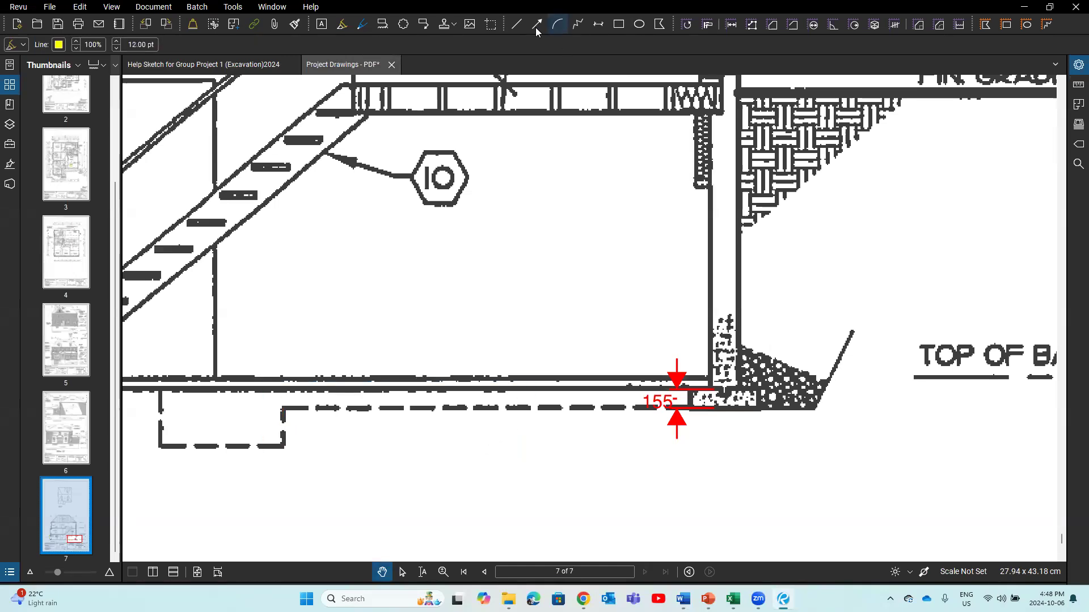
# Step: Draw a horizontal red line below the basement slab in Section A-A, from the column footing pit to the foundation wall footing
pyautogui.click(514, 24)
pyautogui.click(269, 402)
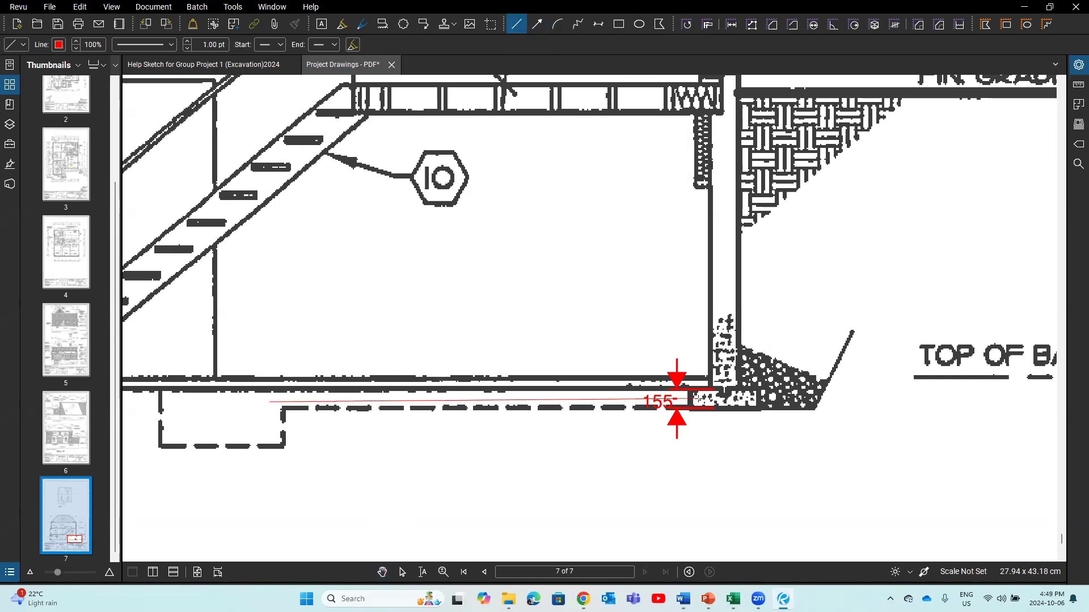
pyautogui.click(699, 400)
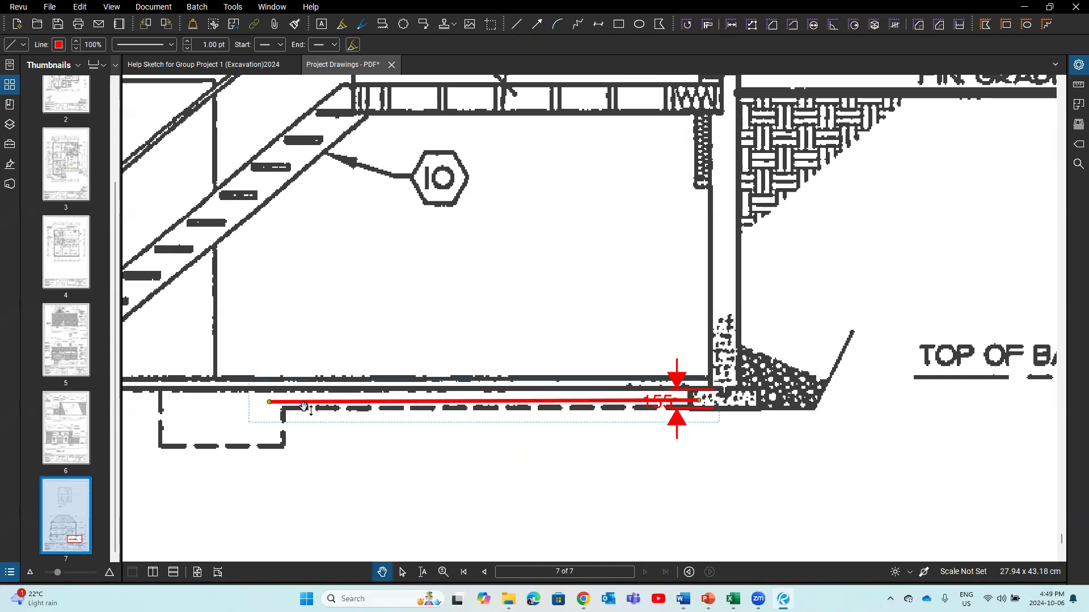
pyautogui.press('Escape')
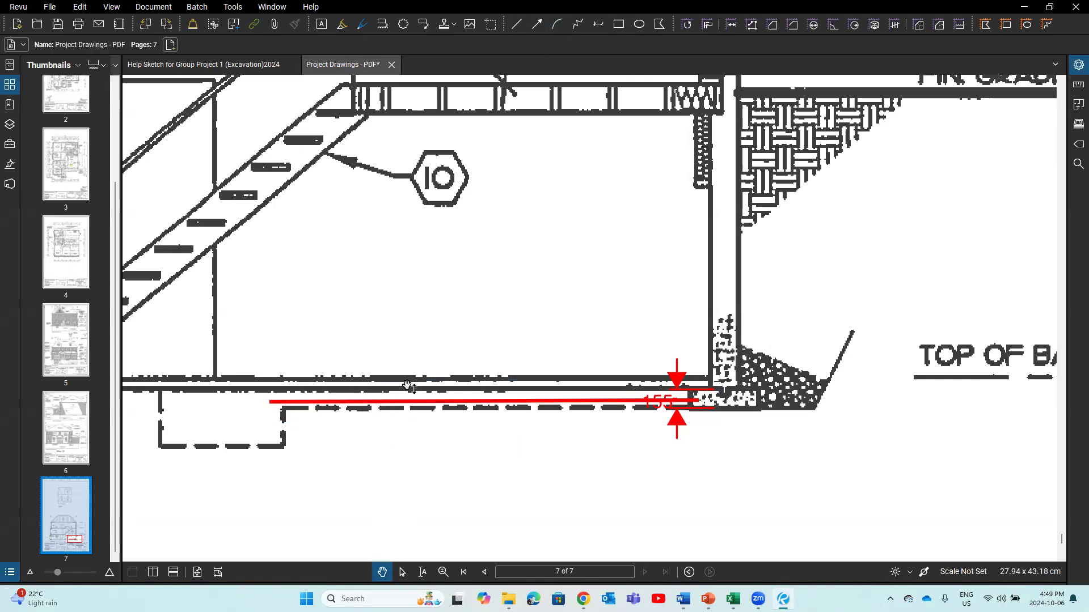
# Step: Add a 100 depth dimension between the basement slab and the red line near the column footing pit
pyautogui.click(597, 24)
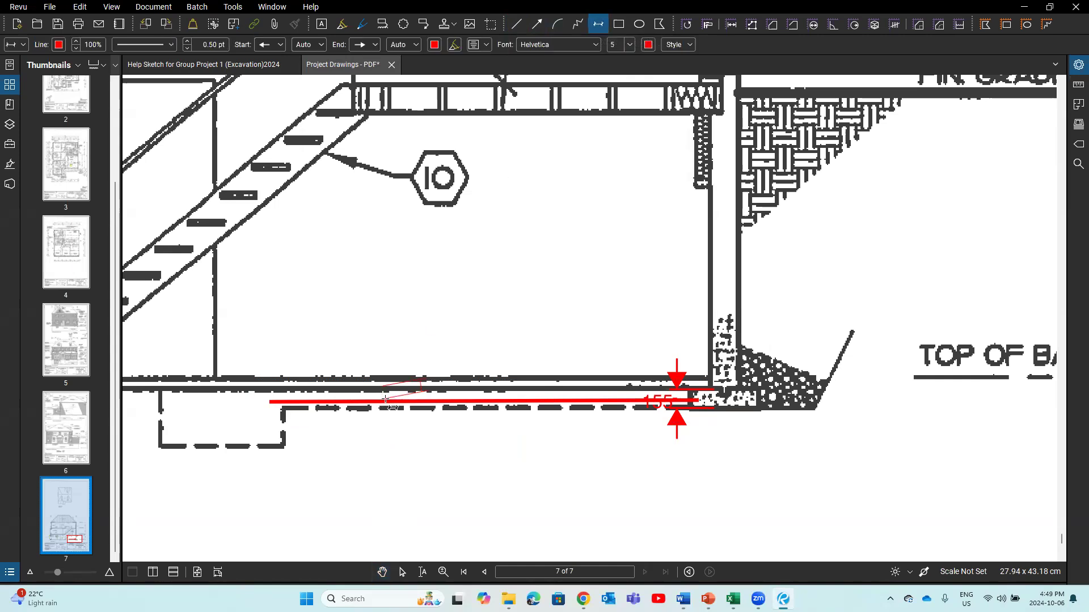
pyautogui.click(346, 393)
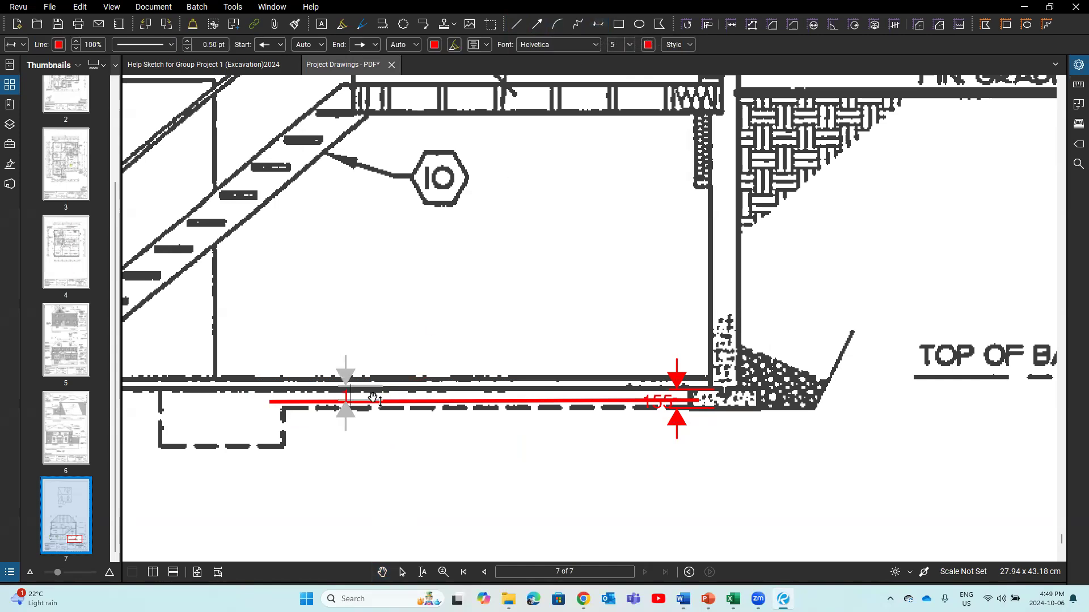
pyautogui.click(377, 461)
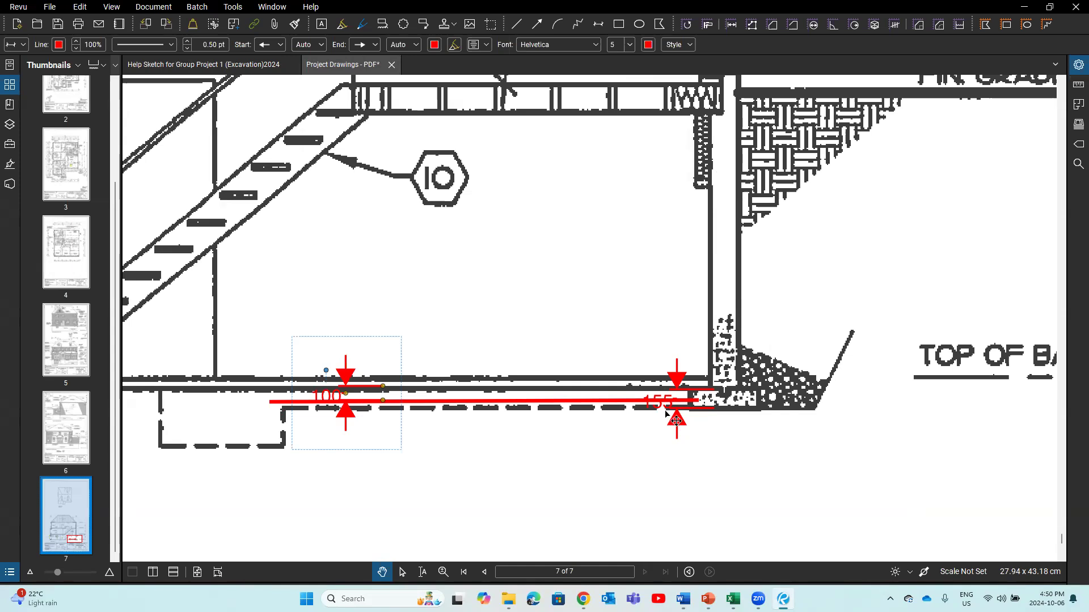
# Step: Review the Group Project 1 assumptions in Word on excavation depth, crushed stone base thickness, garage trenches and optional features
pyautogui.moveTo(706, 599)
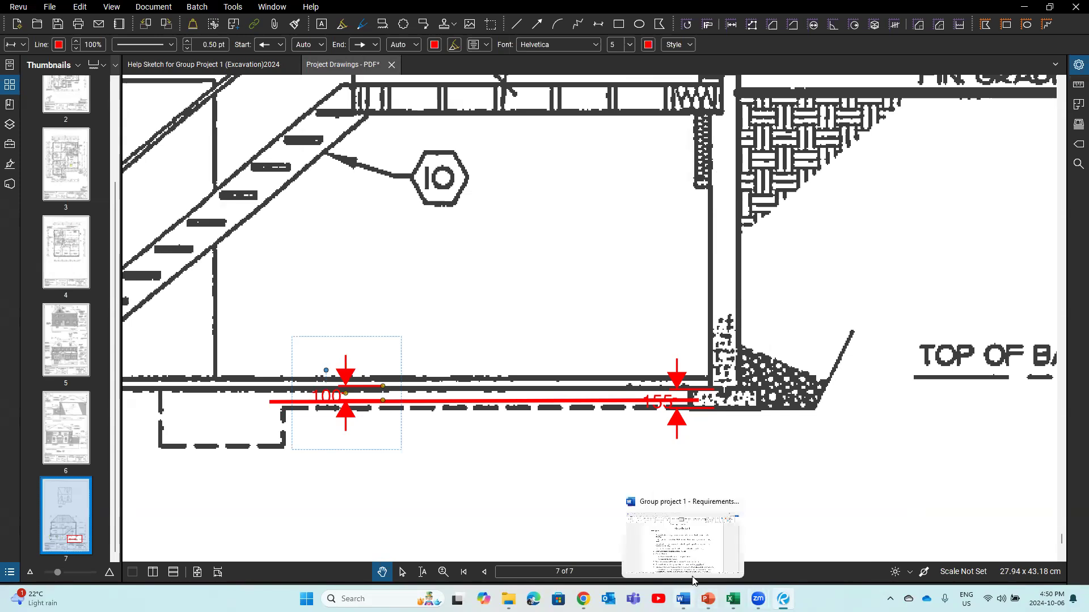
pyautogui.click(693, 572)
pyautogui.scroll(-3, 671, 520)
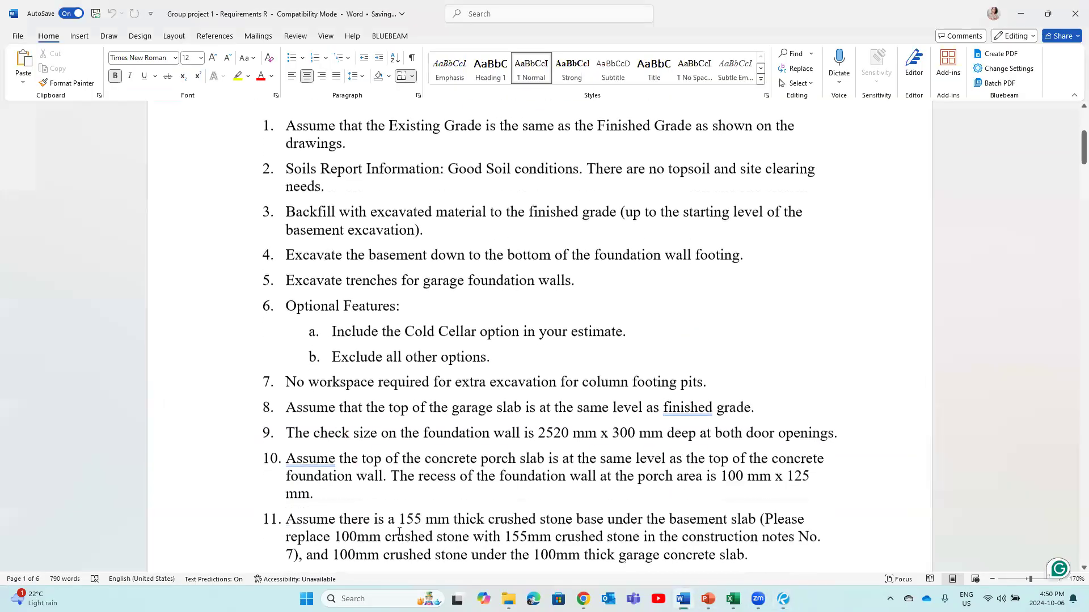
pyautogui.scroll(-3, 363, 434)
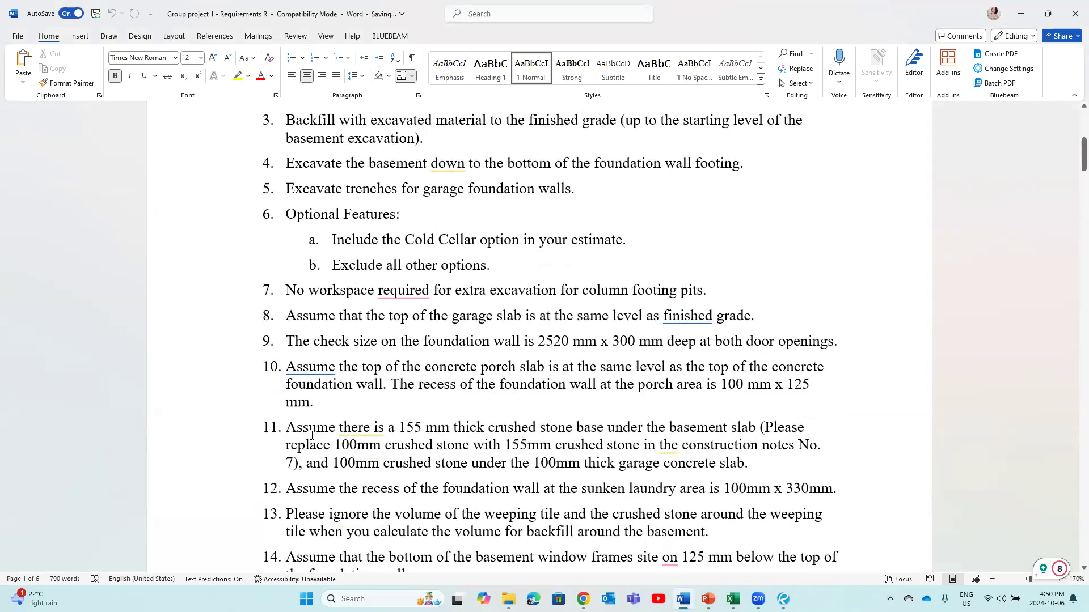
pyautogui.moveTo(392, 433)
pyautogui.scroll(5, 449, 448)
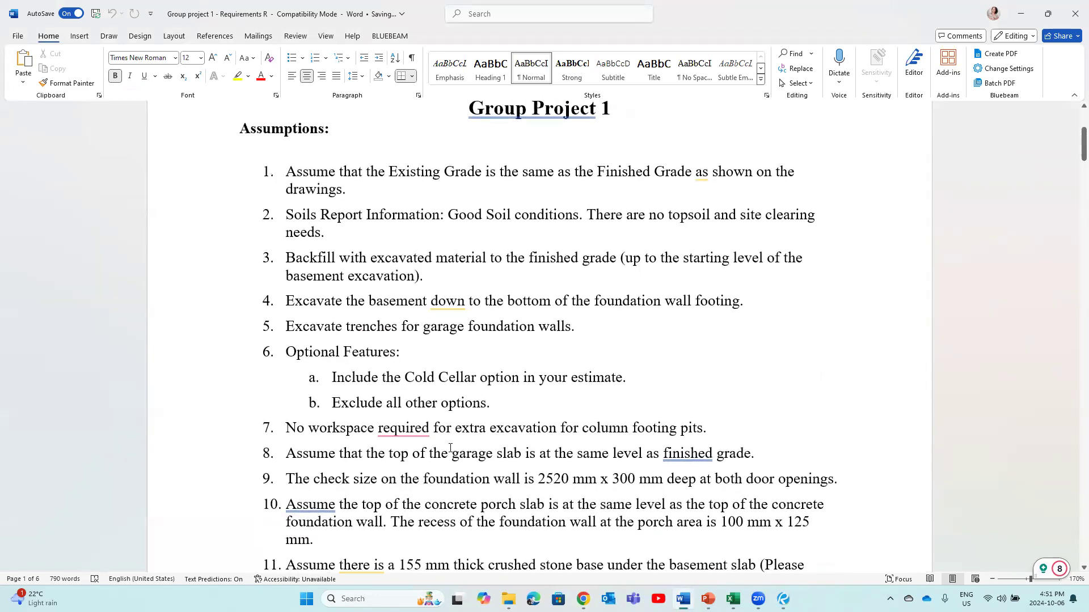
pyautogui.scroll(2, 450, 448)
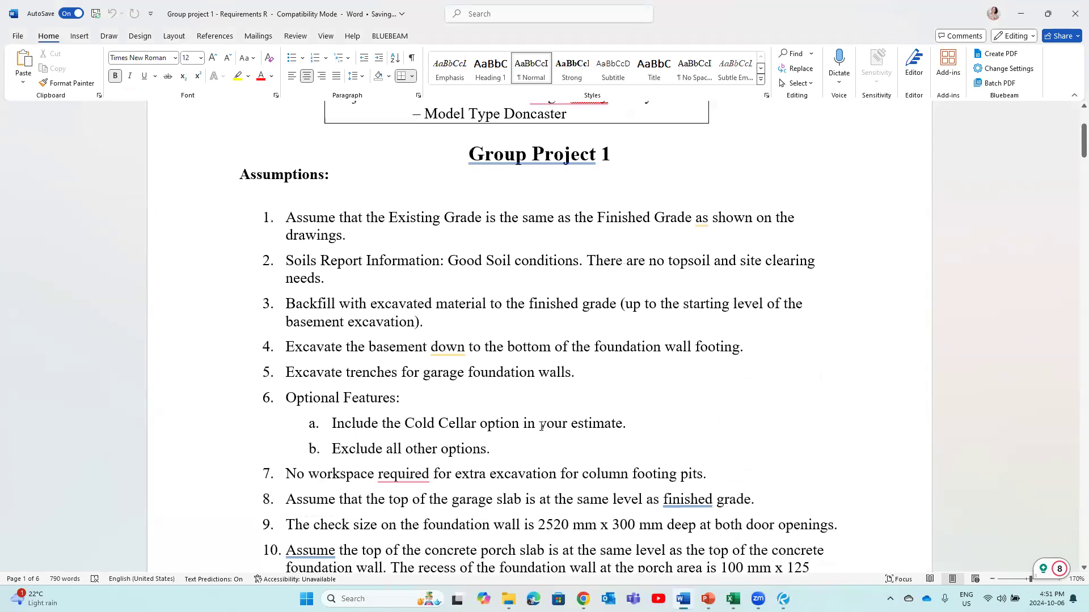
pyautogui.scroll(-4, 487, 474)
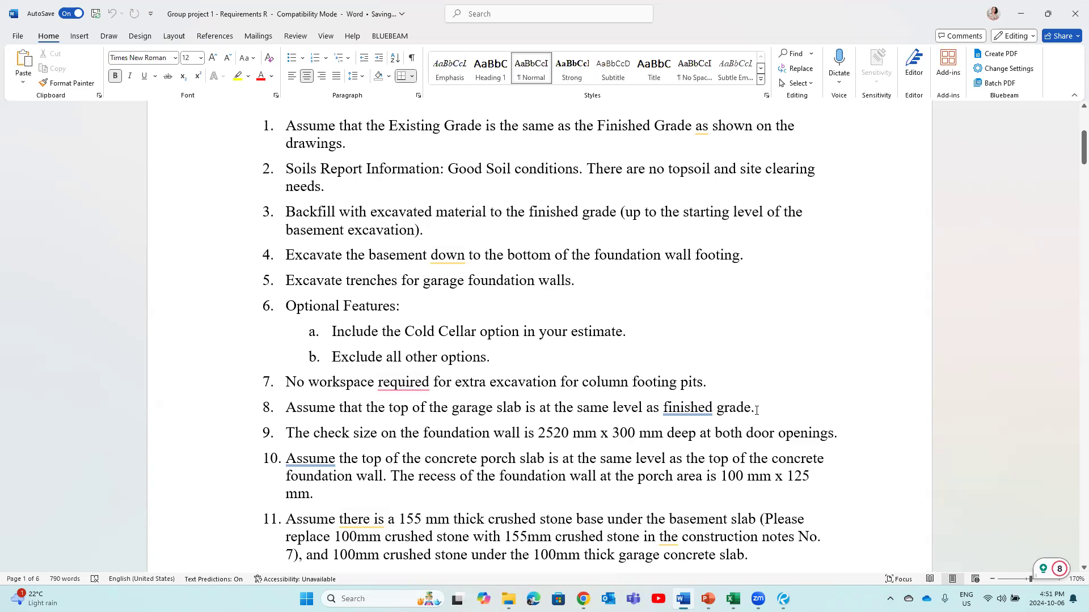
pyautogui.scroll(3, 660, 352)
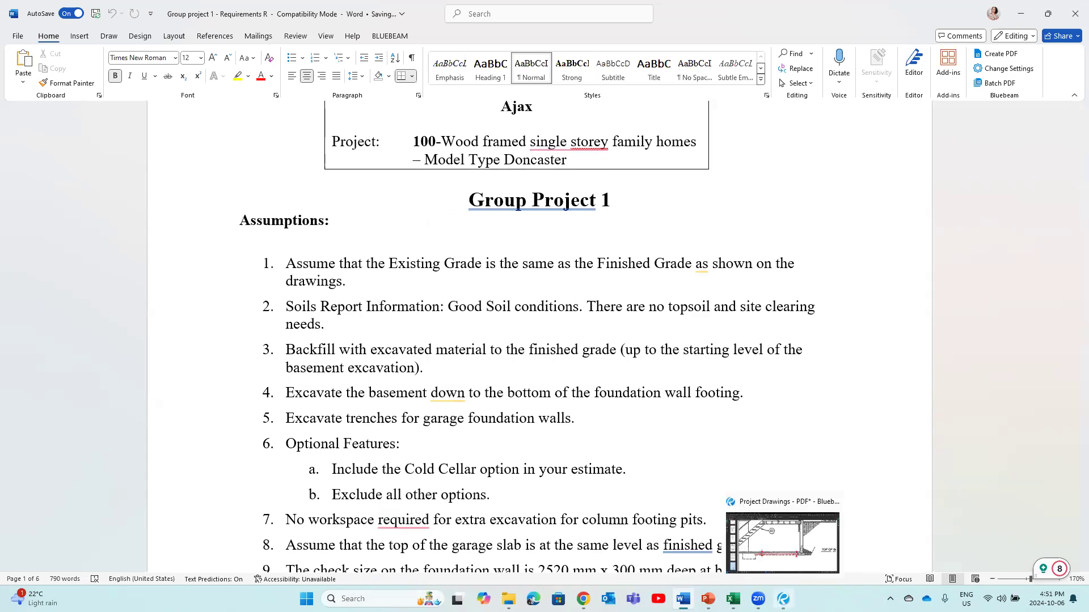
# Step: Switch back to Bluebeam and examine Section A-A with its excavation depths in the Group Project 1 help sketch
pyautogui.click(783, 599)
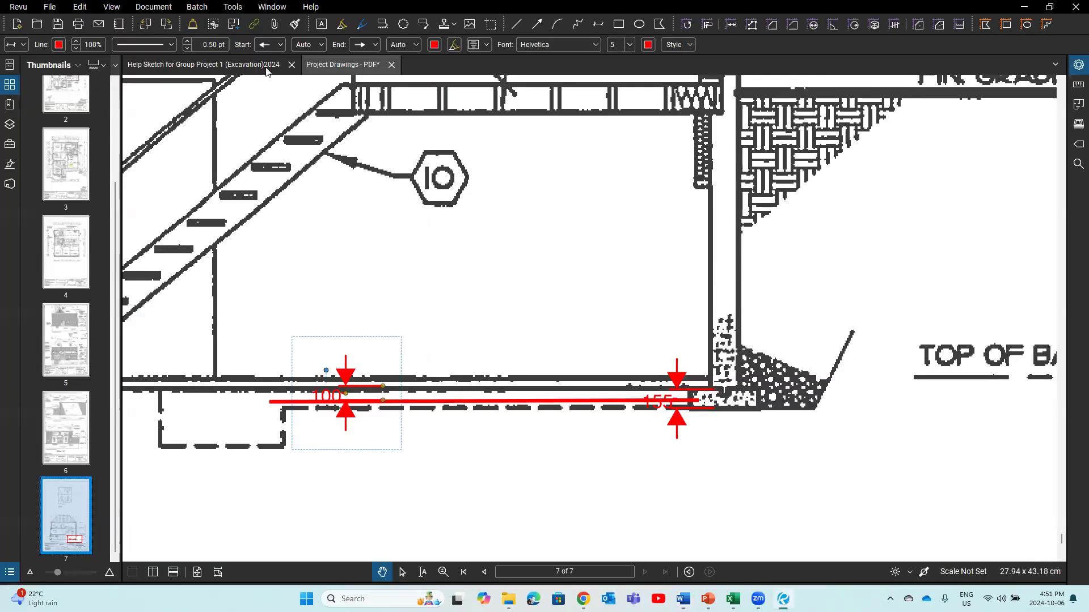
pyautogui.scroll(-5, 353, 189)
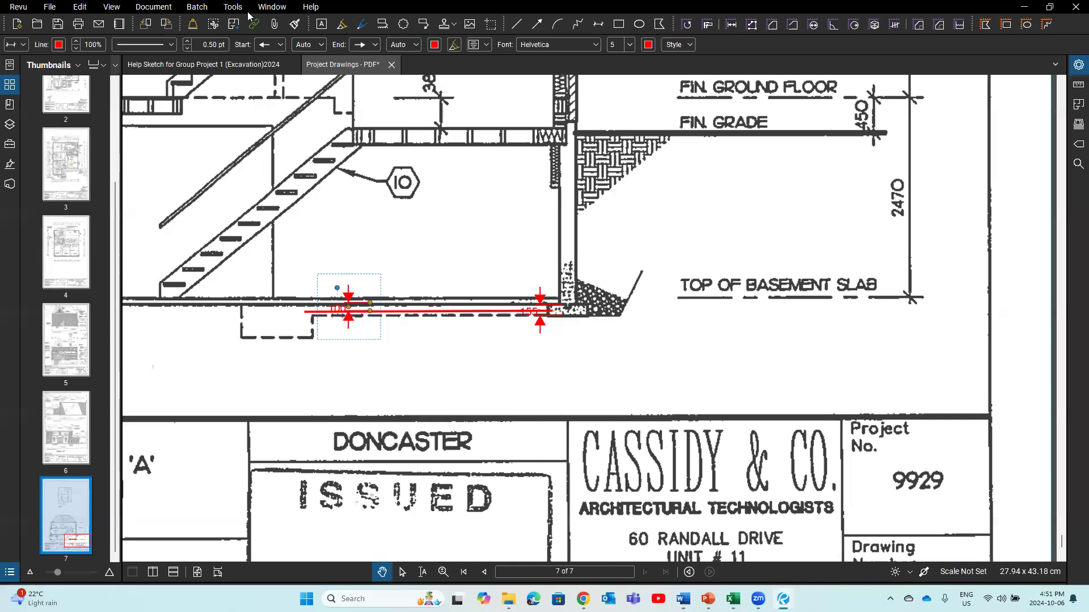
pyautogui.click(225, 67)
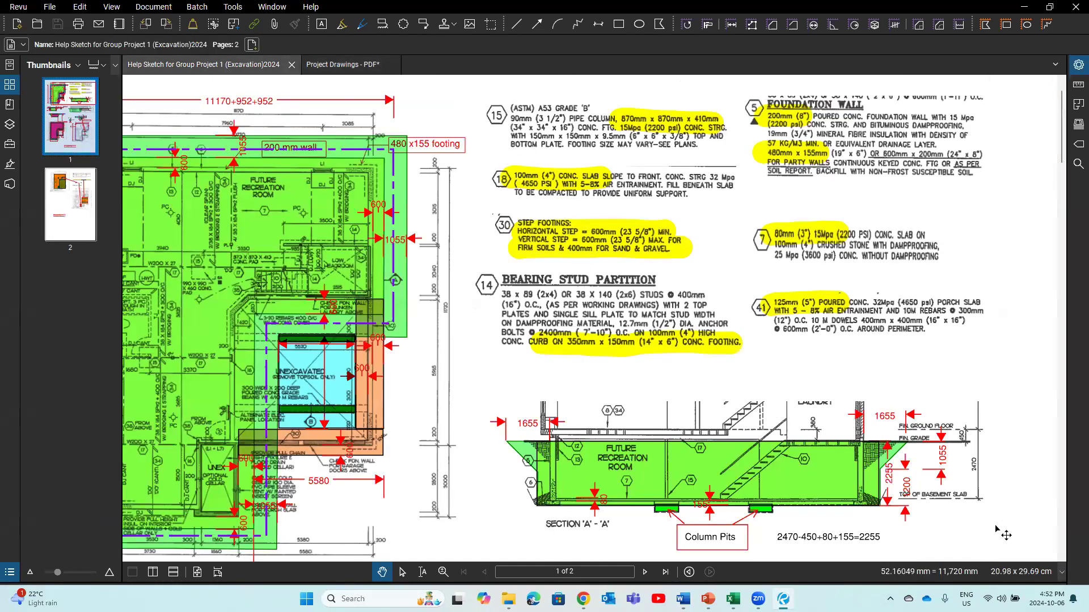
pyautogui.moveTo(949, 497); pyautogui.dragTo(934, 478)
pyautogui.scroll(1, 857, 450)
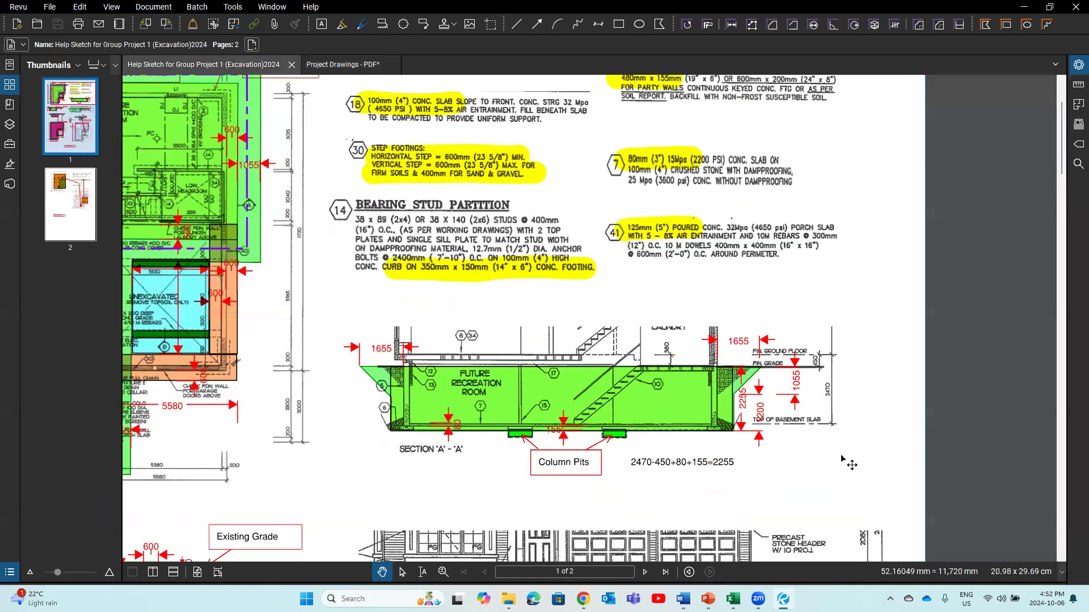
pyautogui.scroll(1, 782, 464)
pyautogui.scroll(1, 865, 501)
pyautogui.moveTo(865, 500); pyautogui.dragTo(930, 492)
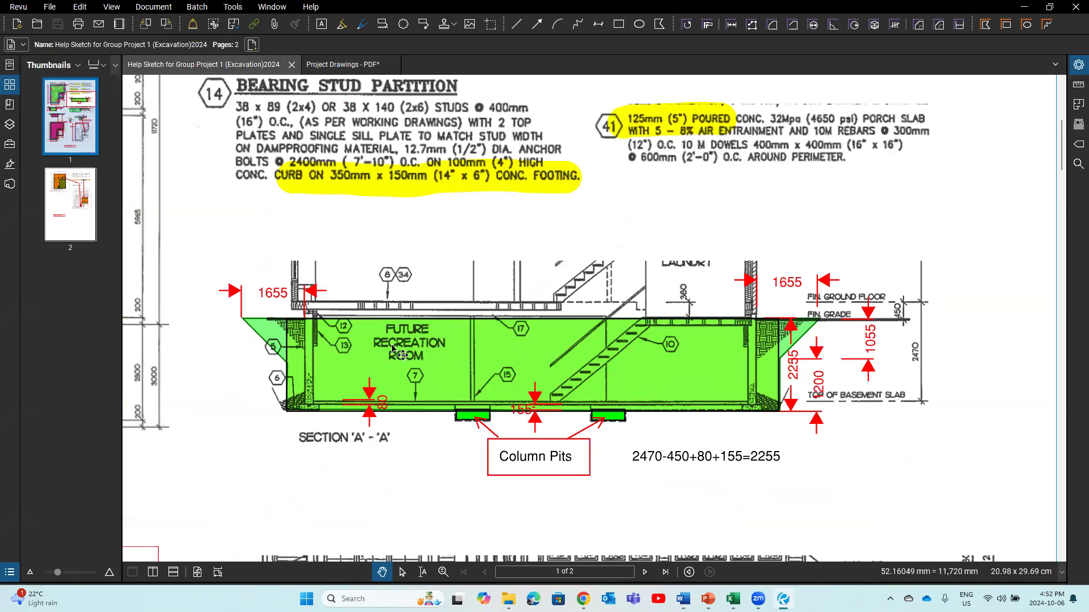
# Step: Draw a line along the finished grade across the full excavation in the help sketch's Section A-A and colour it blue
pyautogui.click(516, 24)
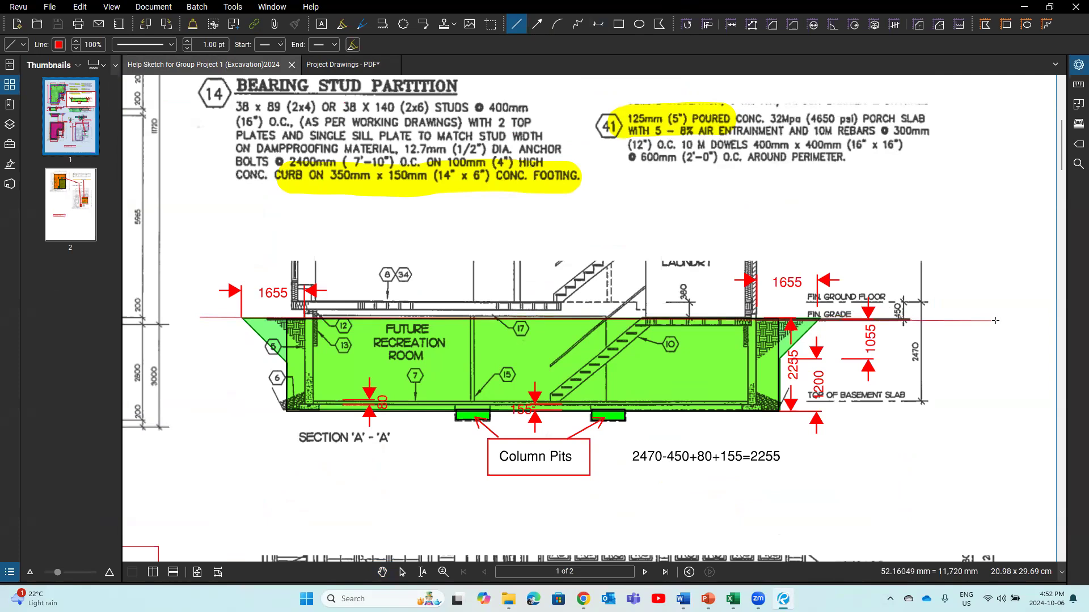
pyautogui.click(995, 320)
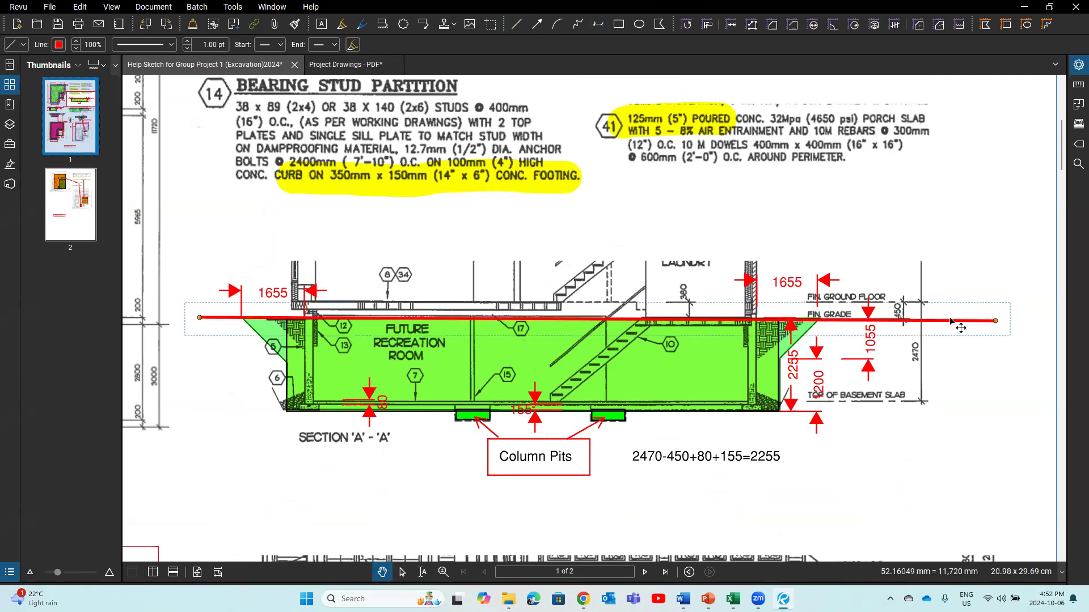
pyautogui.moveTo(951, 321); pyautogui.dragTo(953, 320)
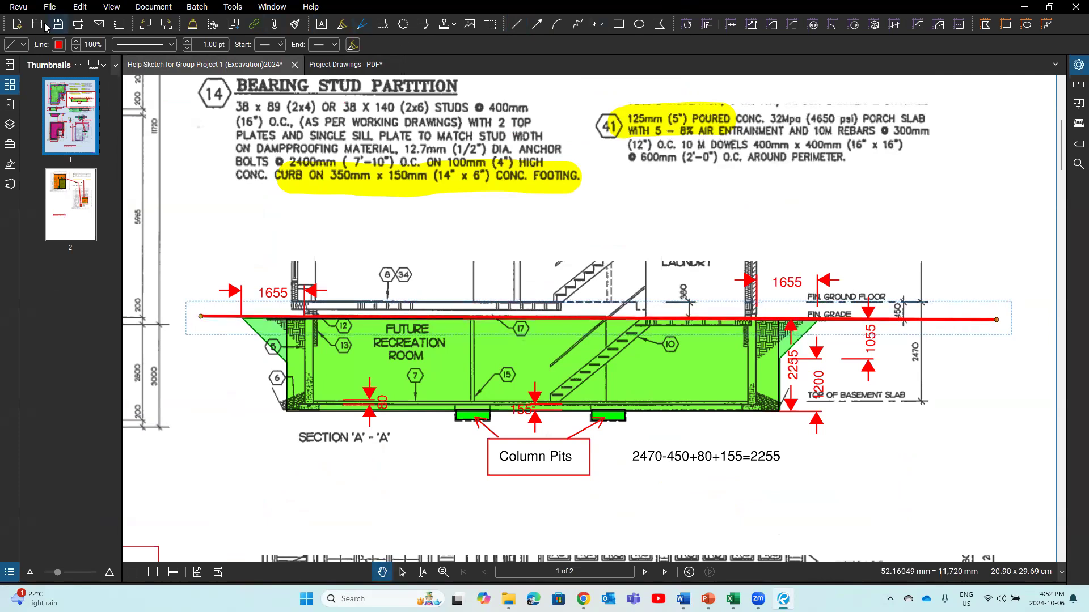
pyautogui.click(59, 45)
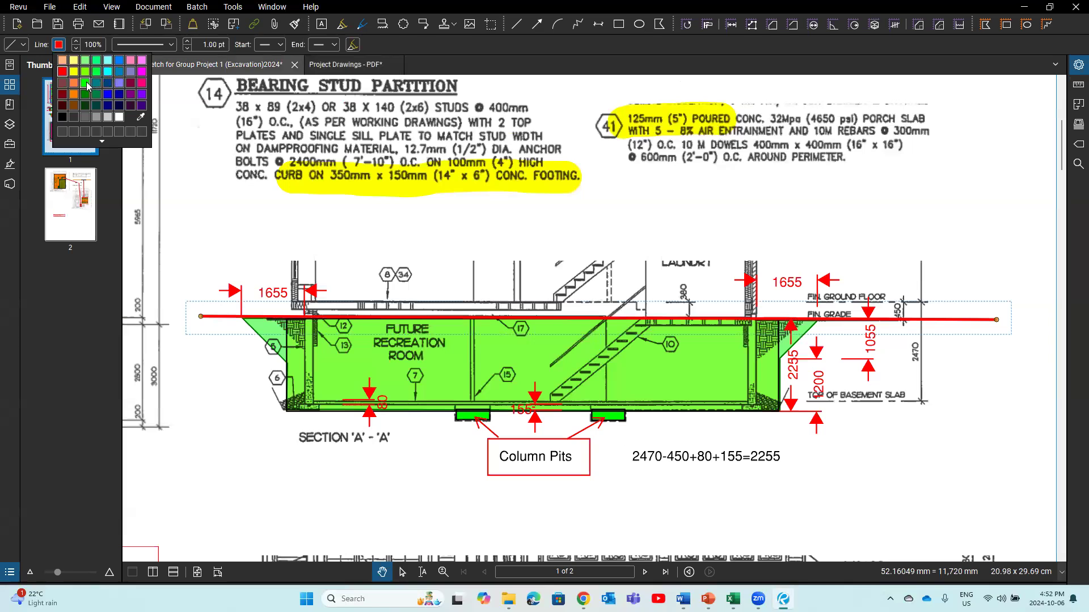
pyautogui.click(117, 69)
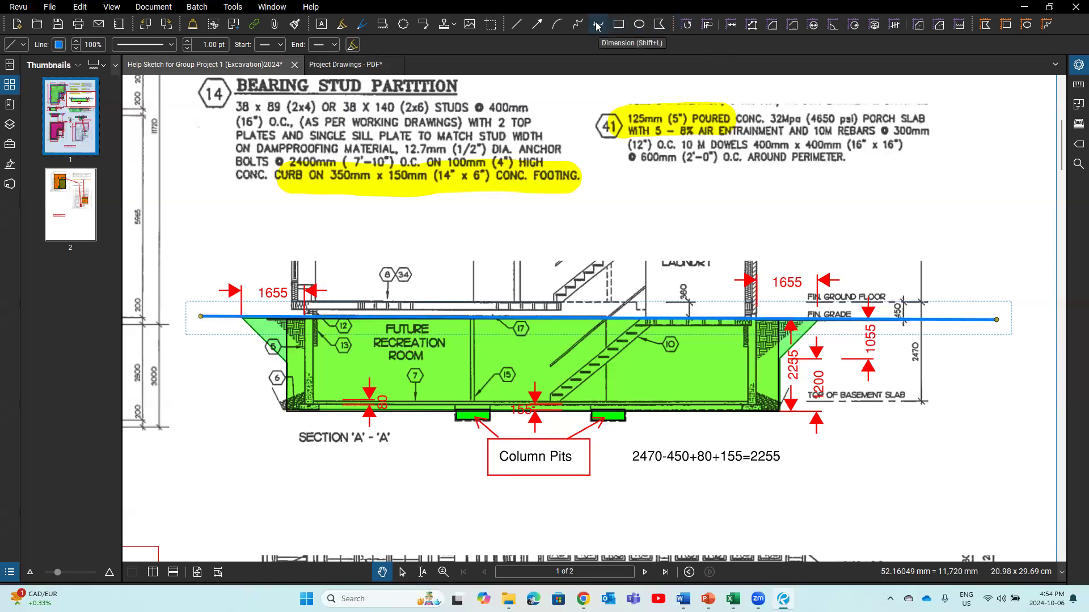
# Step: Add a 1055 horizontal dimension for the sloped excavation width on the laundry side and move it up above the finished grade line
pyautogui.hotkey('shift', 'l')
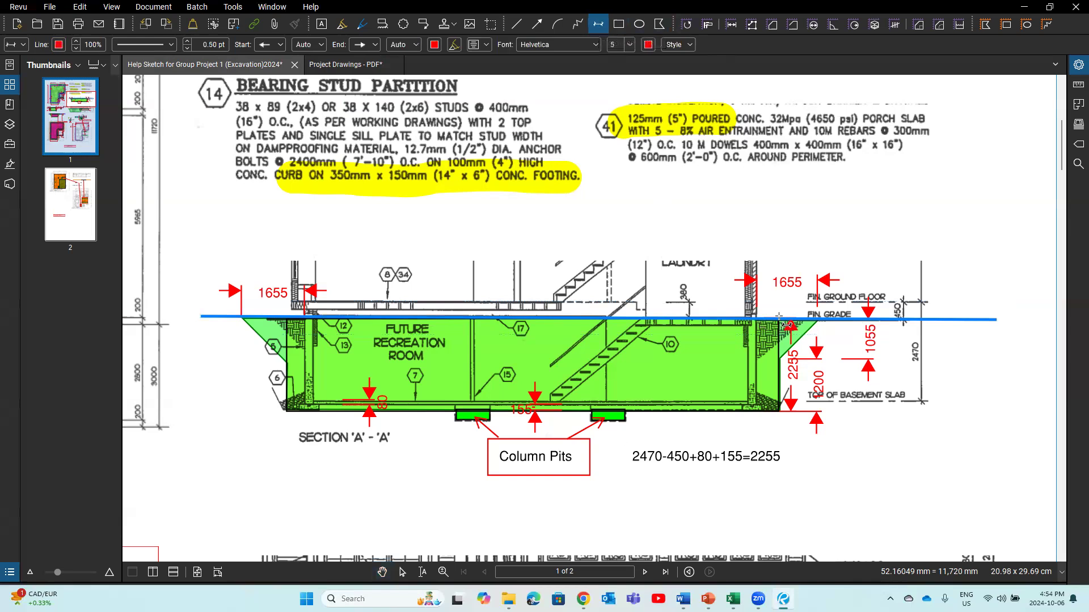
pyautogui.click(779, 316)
pyautogui.press('Escape')
pyautogui.write('1055')
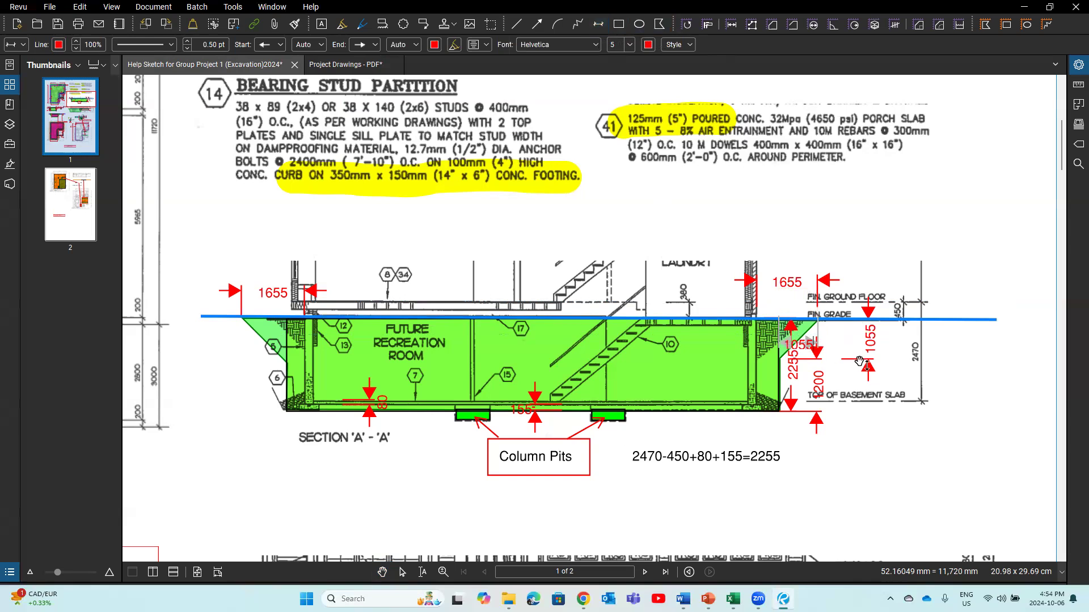
pyautogui.press('Escape')
pyautogui.press('Up')
pyautogui.press('Up')
pyautogui.press('Up')
pyautogui.press('Up')
pyautogui.press('Up')
pyautogui.press('Up')
pyautogui.press('Up')
pyautogui.press('Up')
pyautogui.press('Up')
pyautogui.press('Up')
pyautogui.press('Up')
pyautogui.press('Up')
pyautogui.press('Up')
pyautogui.press('Up')
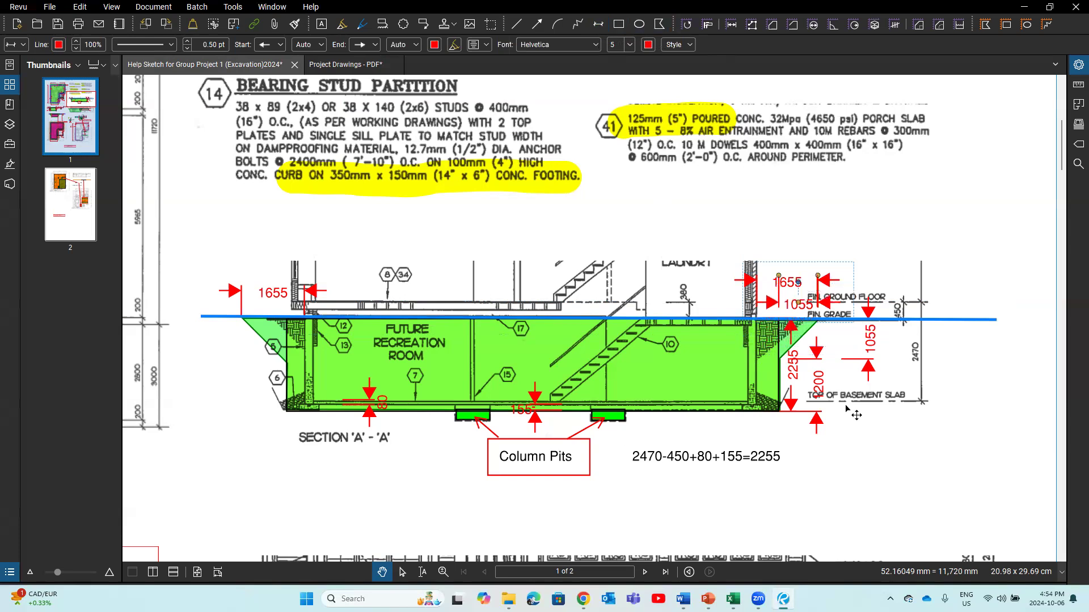
pyautogui.click(917, 507)
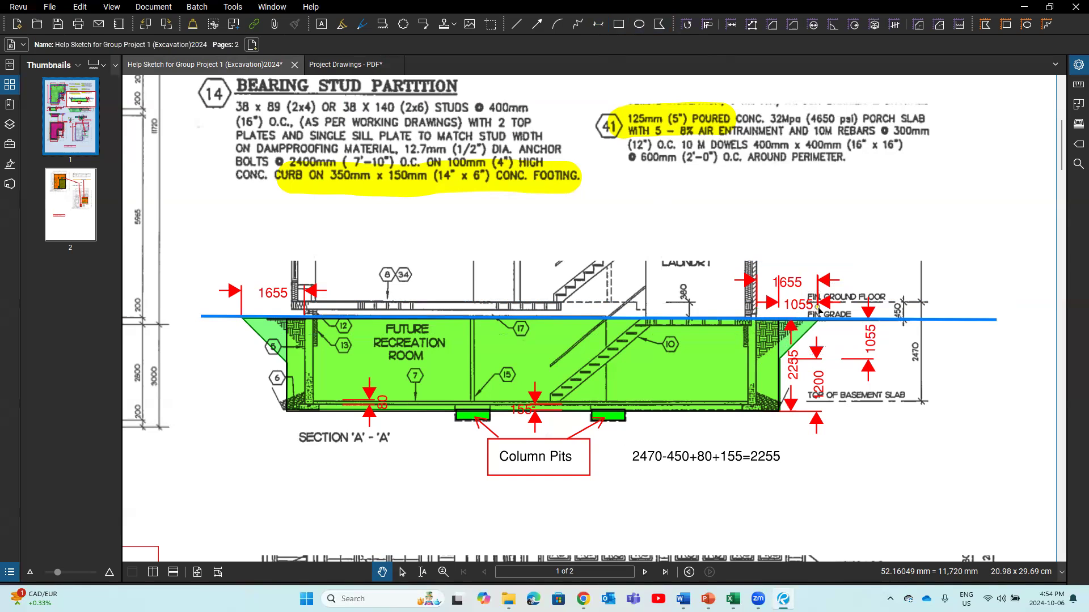
# Step: Add a 600 dimension for the workspace beside the laundry-side foundation wall at footing level, with its text below the dimension line
pyautogui.click(602, 25)
pyautogui.click(755, 381)
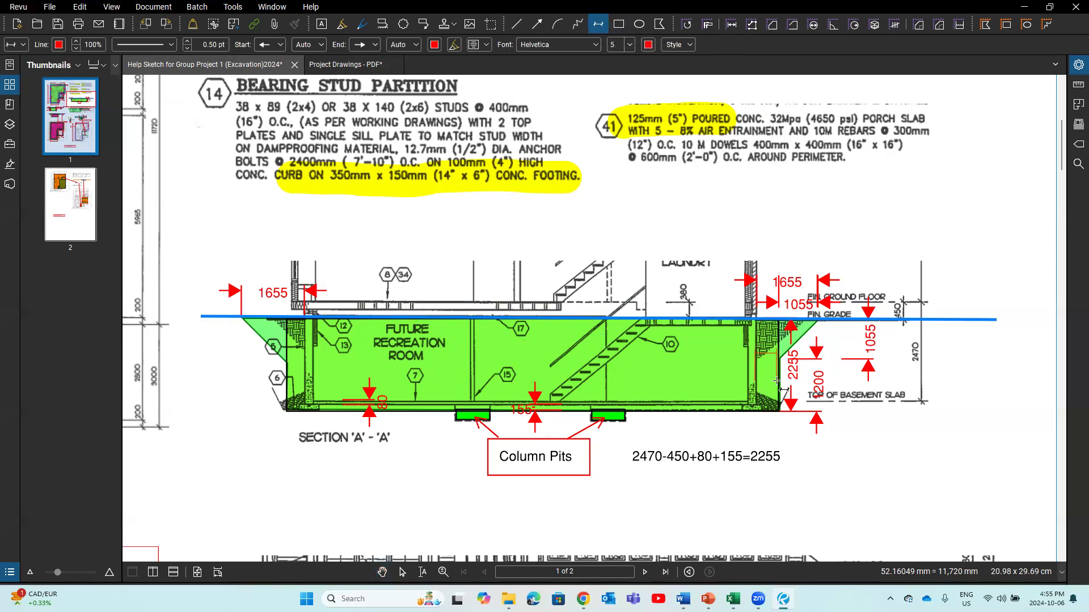
pyautogui.press('Escape')
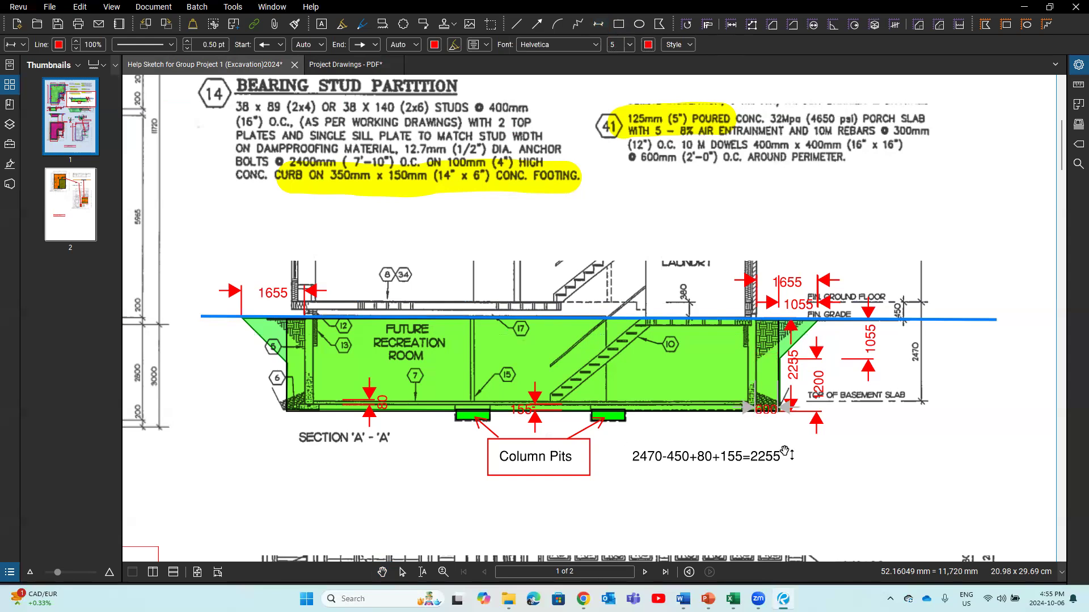
pyautogui.click(763, 411)
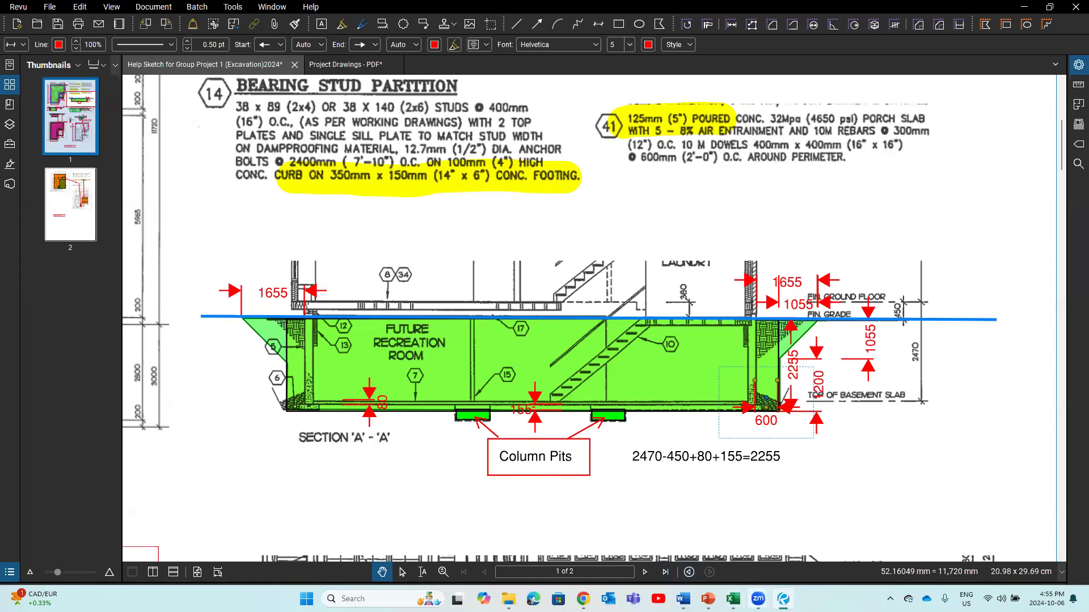
# Step: Consult the Doncaster 3D foundation image in PowerPoint and return to Section A-A in the Bluebeam help sketch
pyautogui.moveTo(783, 598)
pyautogui.moveTo(708, 598)
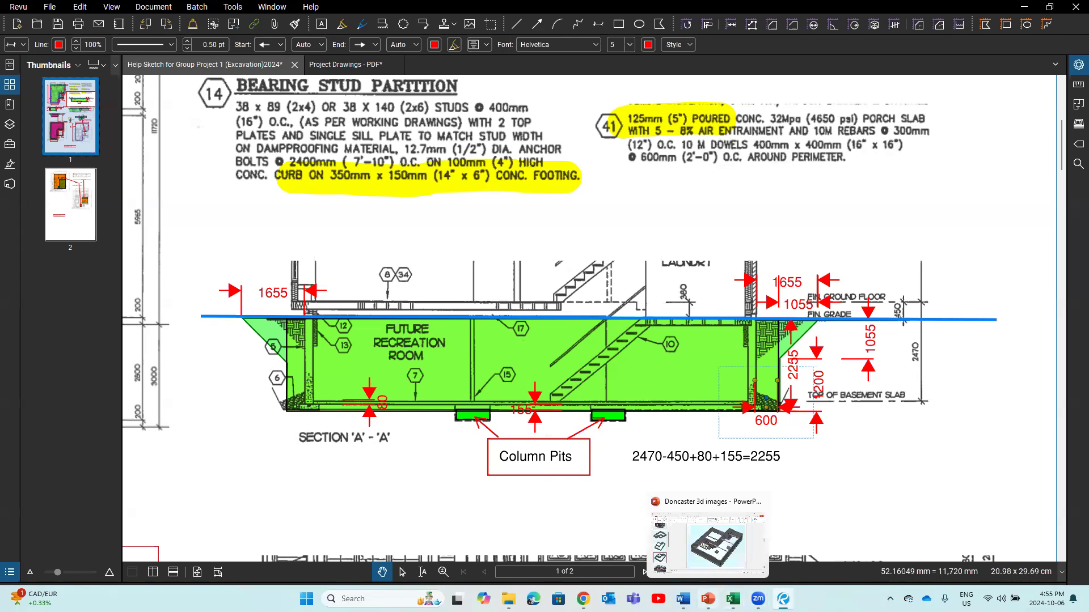
pyautogui.click(716, 556)
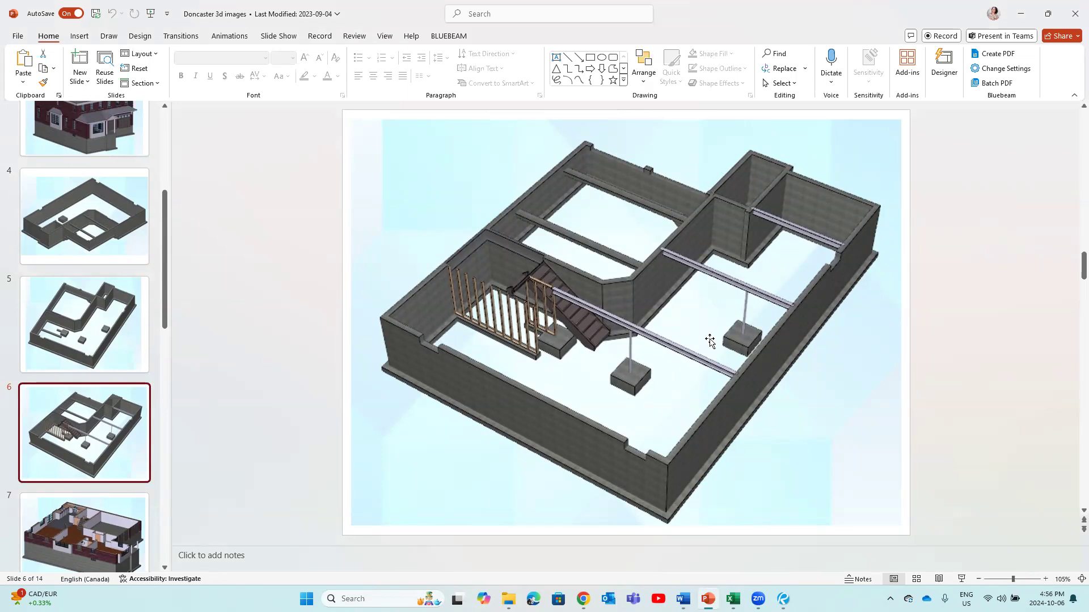
pyautogui.moveTo(783, 598)
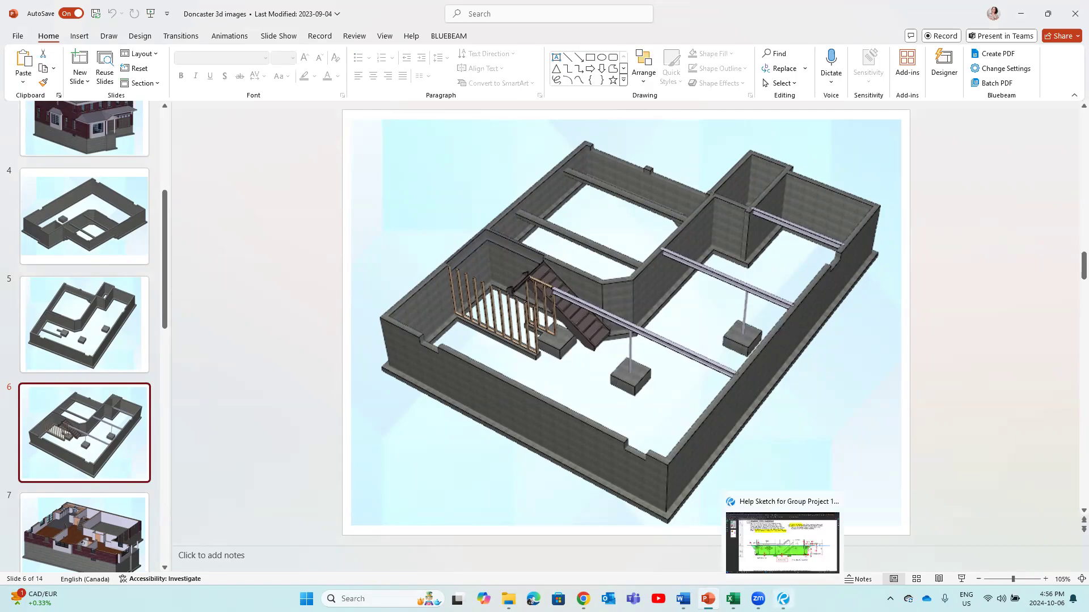
pyautogui.click(782, 542)
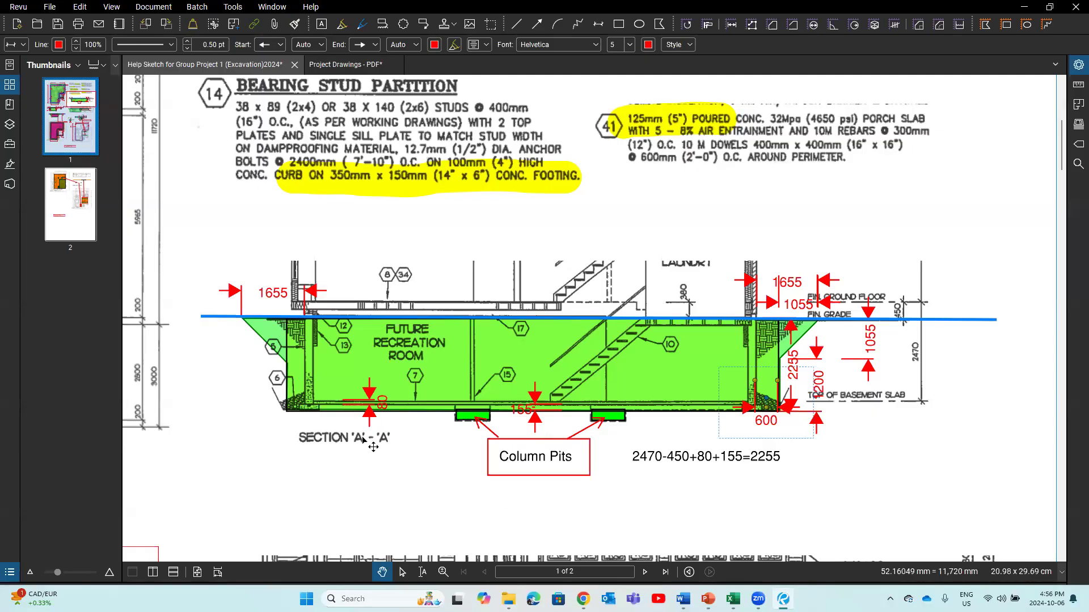
pyautogui.scroll(-2, 360, 440)
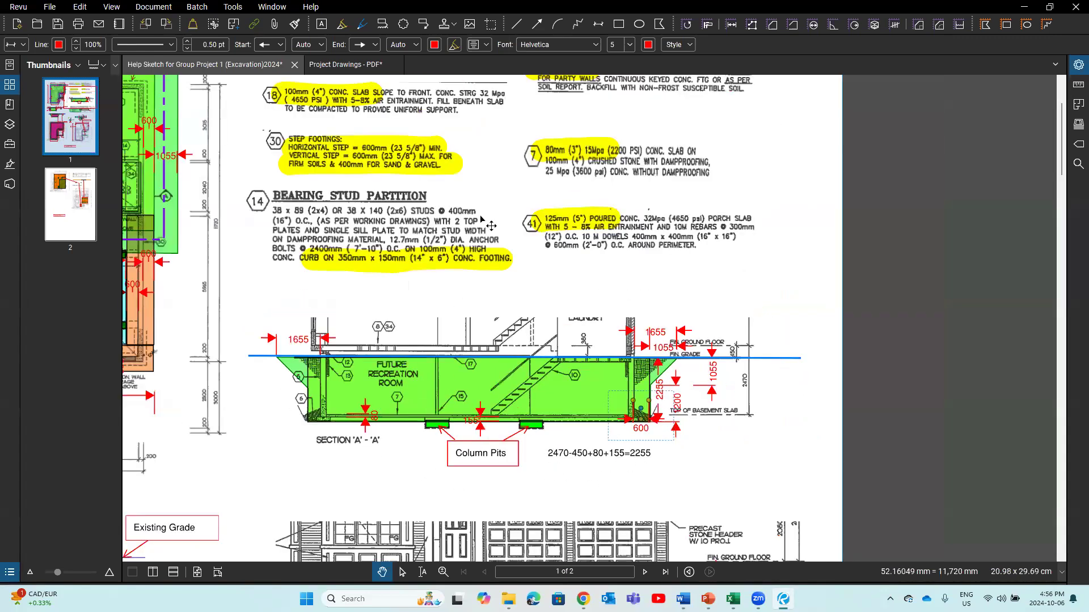
# Step: Add a 600 dimension for the workspace beside the foundation wall opposite the laundry side, at footing level in Section A-A
pyautogui.moveTo(250, 270); pyautogui.dragTo(633, 340)
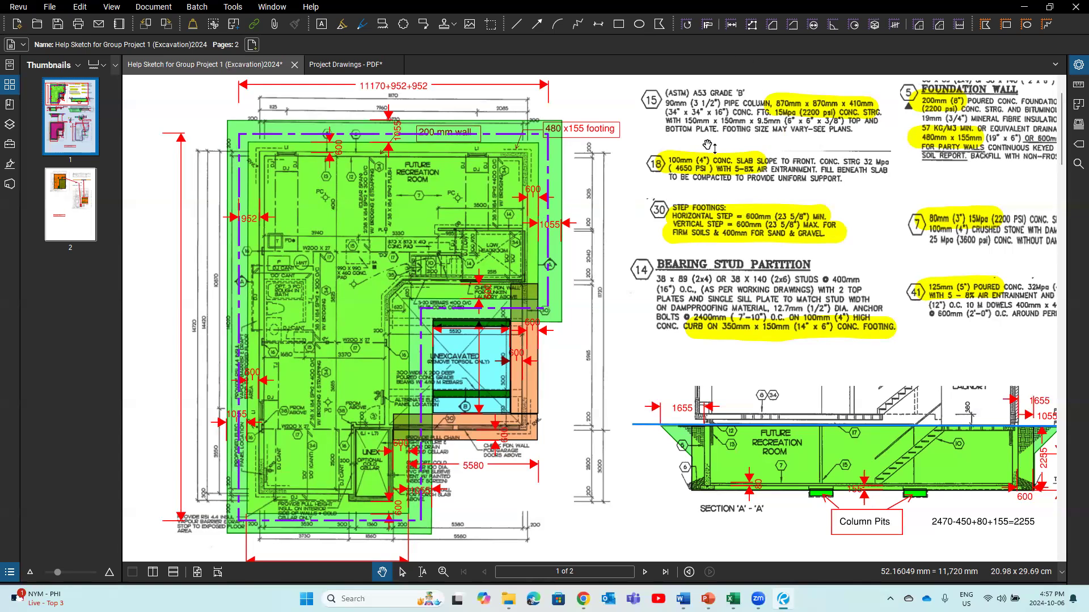
pyautogui.hotkey('shift', 'l')
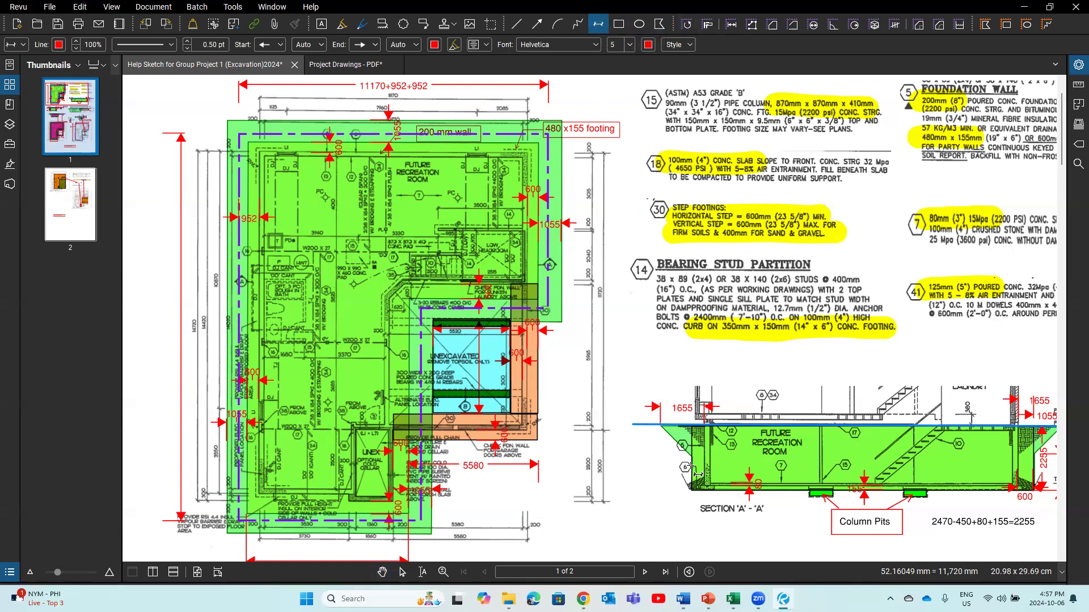
pyautogui.click(693, 463)
pyautogui.press('Escape')
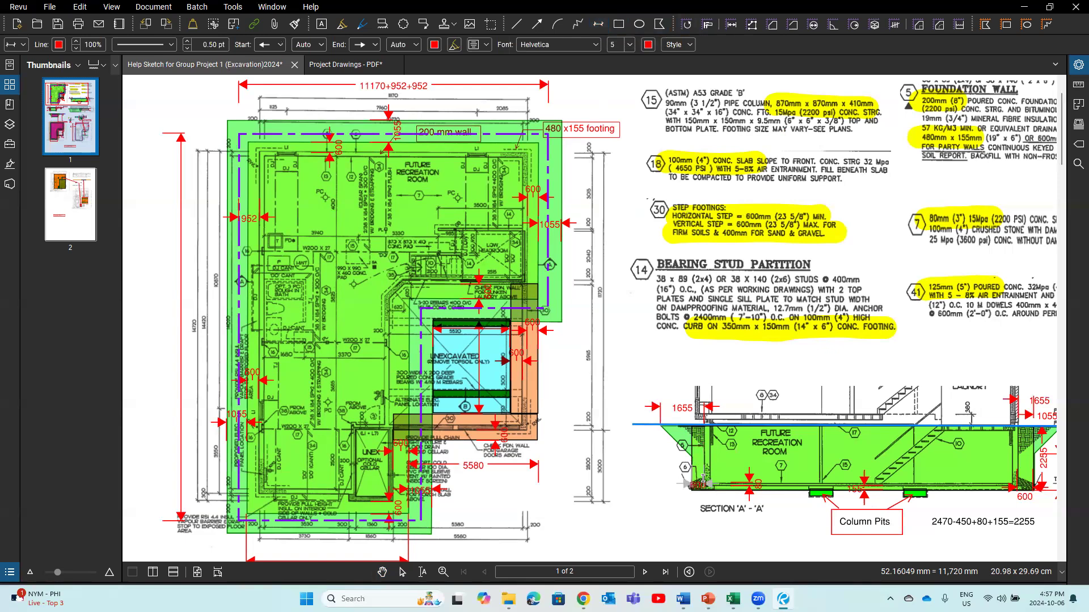
pyautogui.click(693, 488)
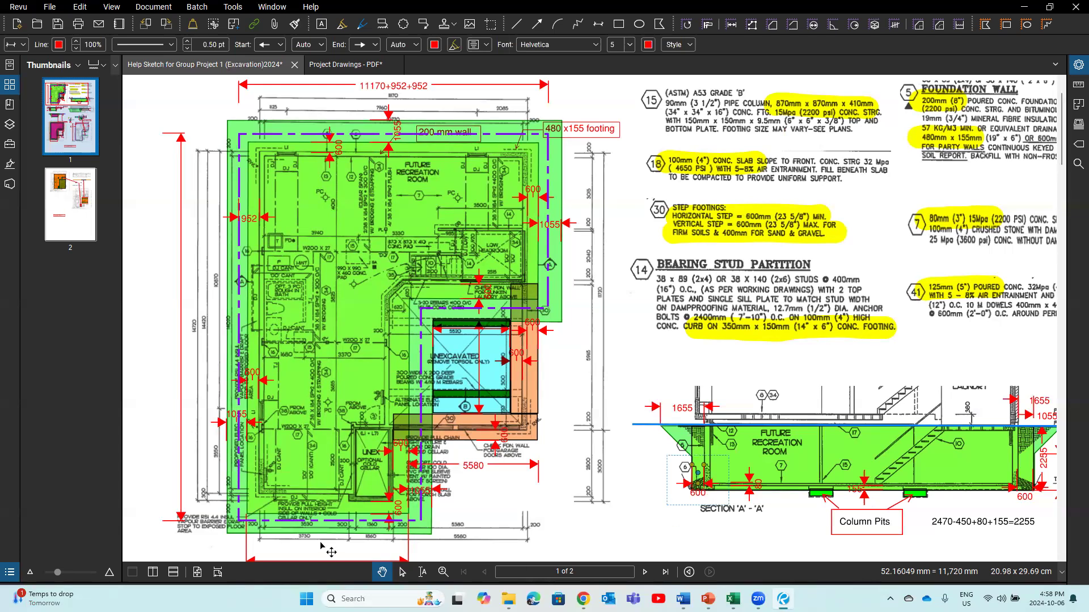
# Step: Add a 900 vertical dimension on the foundation plan from the front wall of the recreation room to the bottom excavation edge
pyautogui.scroll(1, 320, 545)
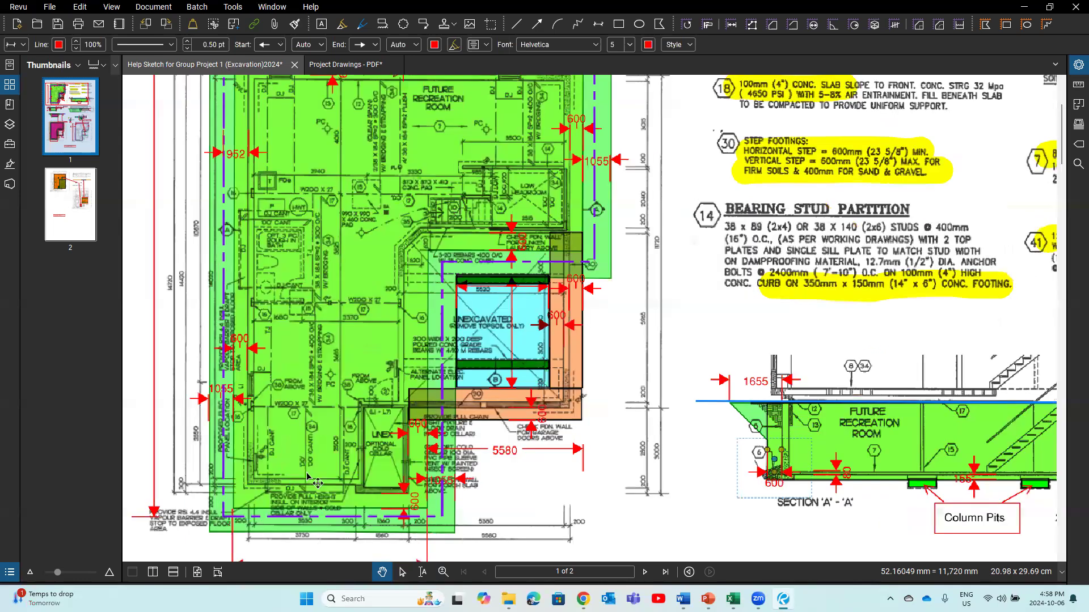
pyautogui.scroll(1, 359, 492)
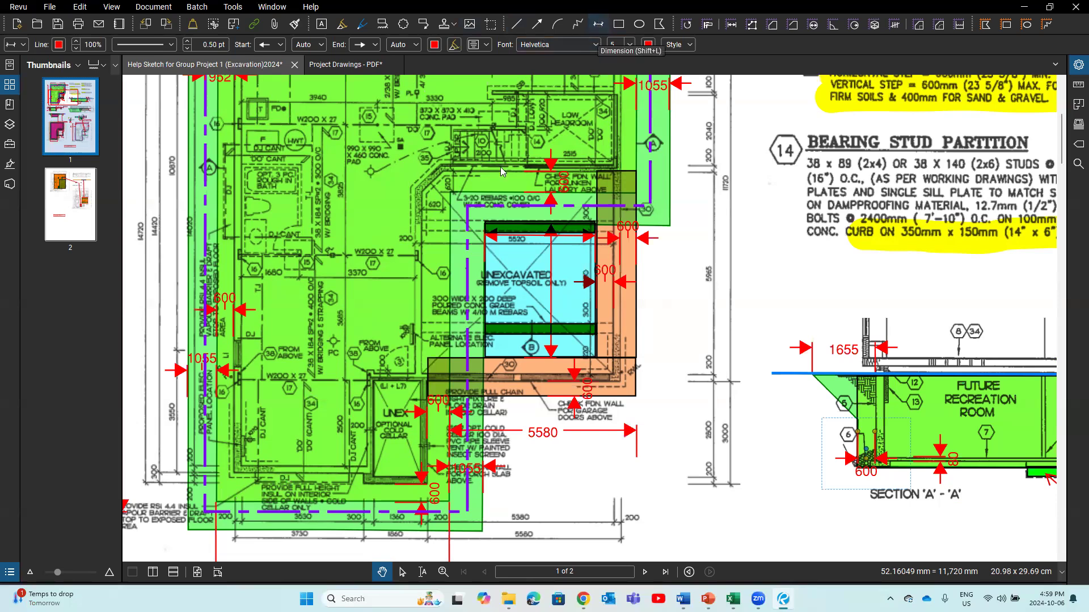
pyautogui.click(597, 25)
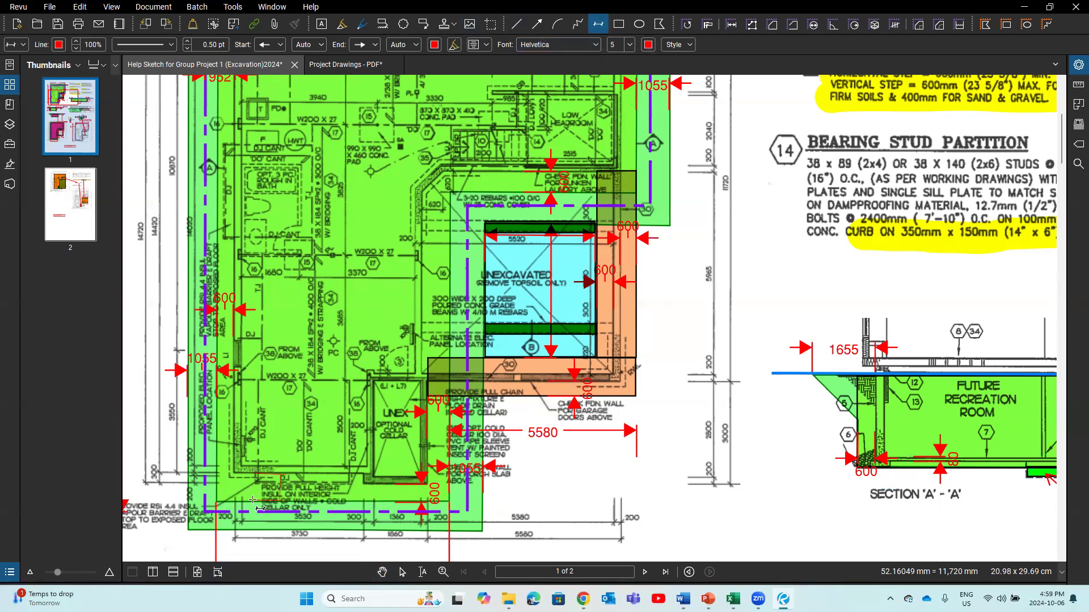
pyautogui.press('Escape')
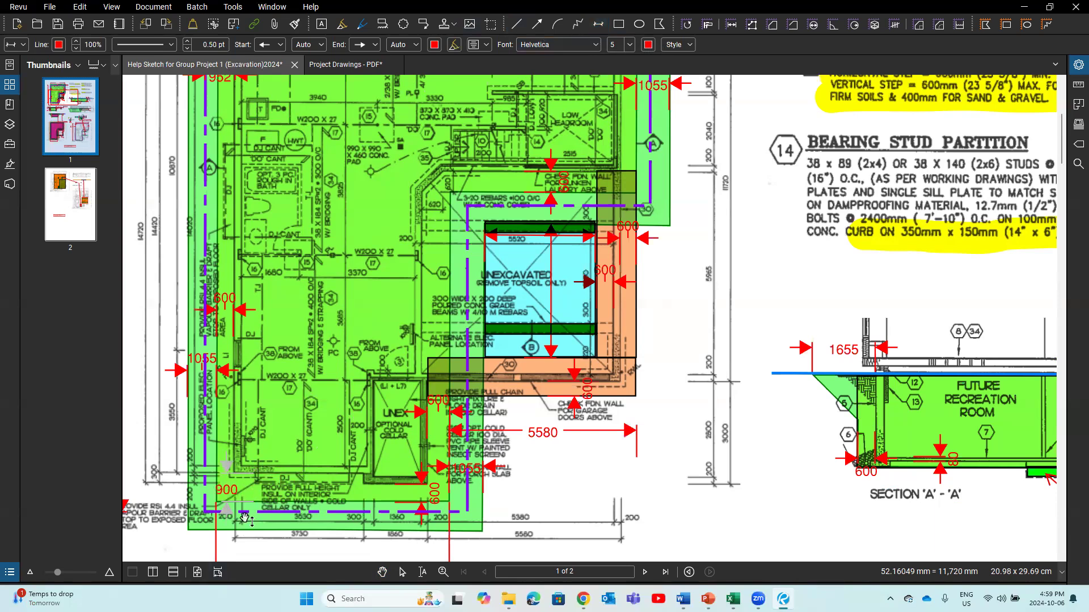
pyautogui.click(248, 517)
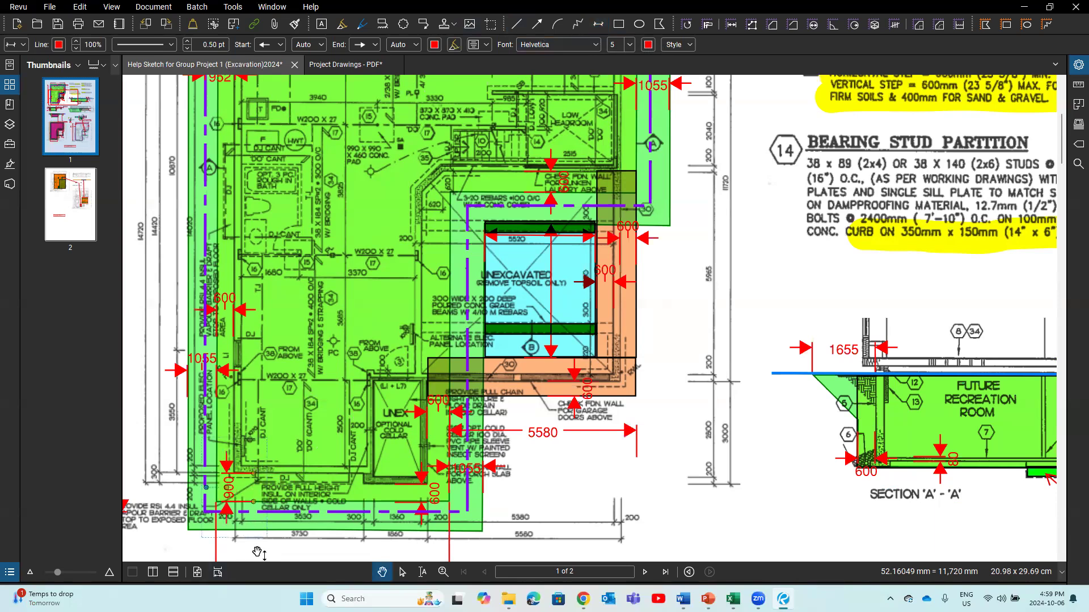
pyautogui.click(265, 510)
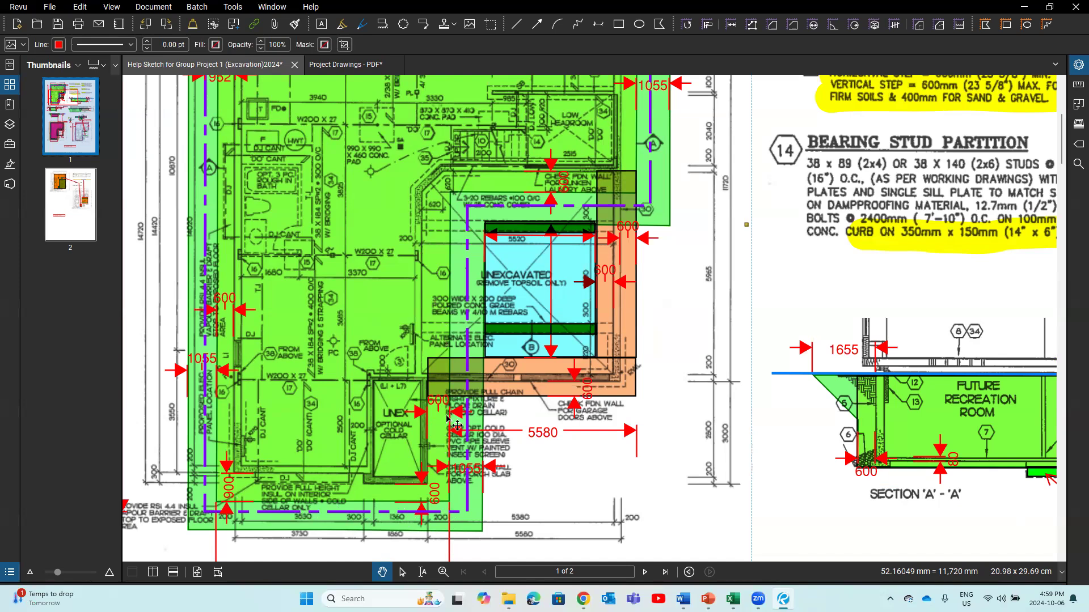
# Step: Draw an unlabelled horizontal dimension line through the upper recreation room across the full bottom excavation width of the foundation plan
pyautogui.scroll(-1, 457, 424)
pyautogui.scroll(-1, 447, 385)
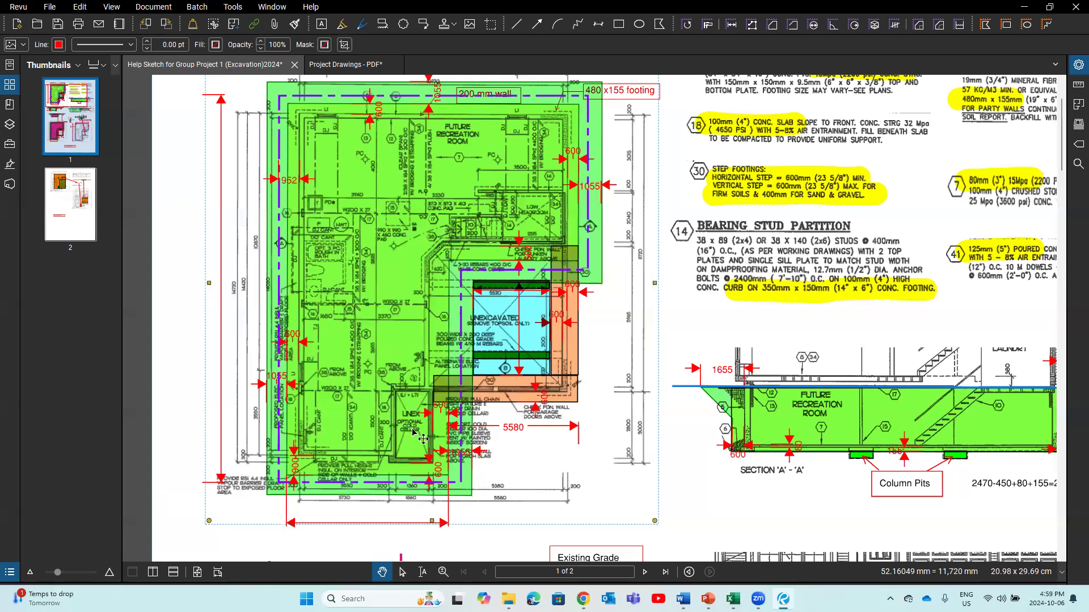
pyautogui.moveTo(677, 304); pyautogui.dragTo(646, 333)
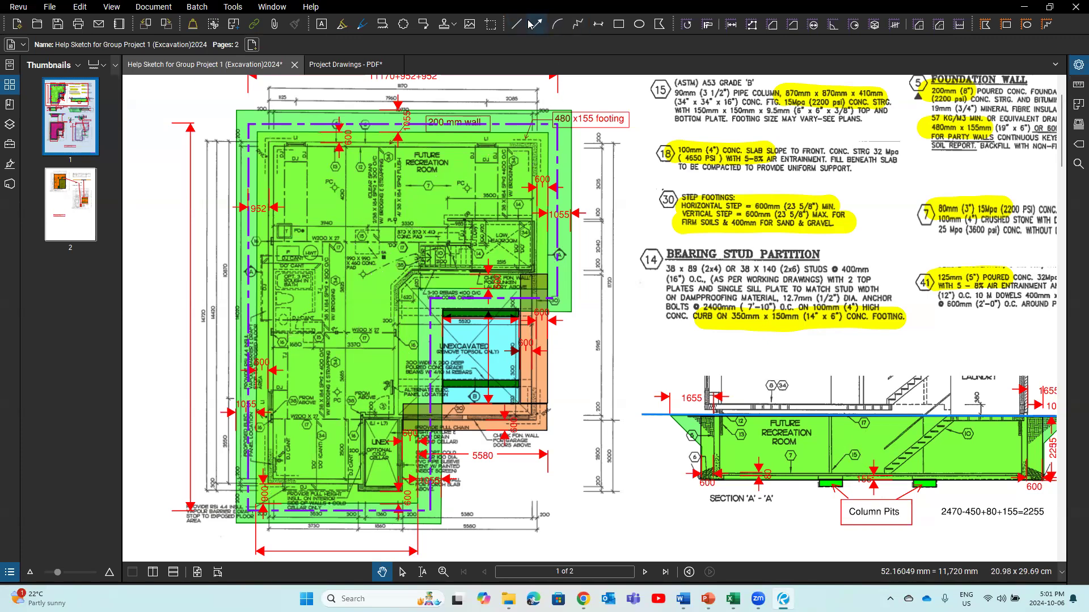
pyautogui.click(597, 25)
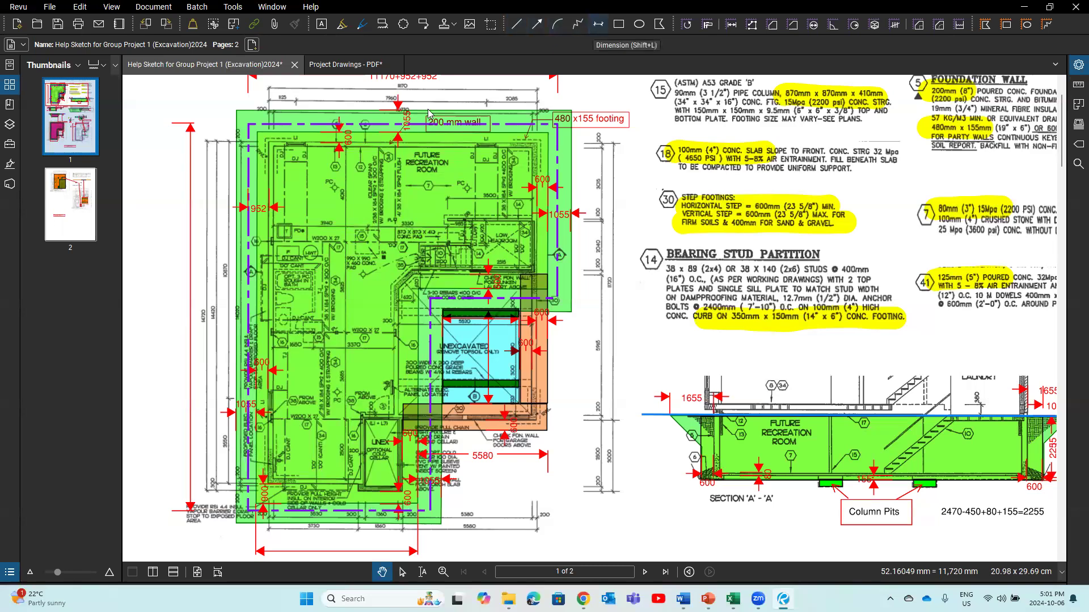
pyautogui.click(257, 177)
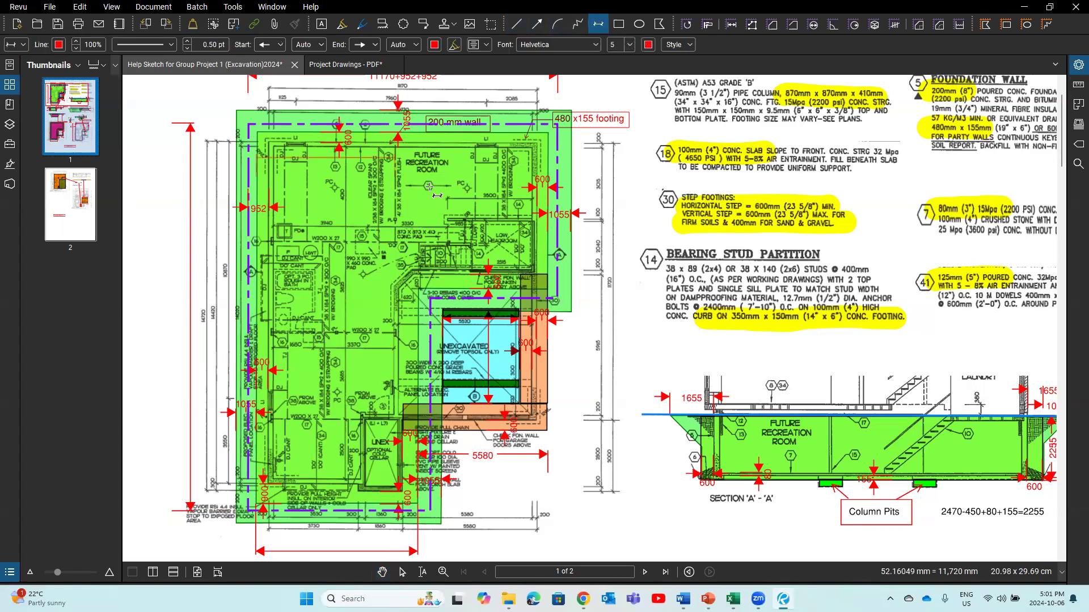
pyautogui.click(517, 194)
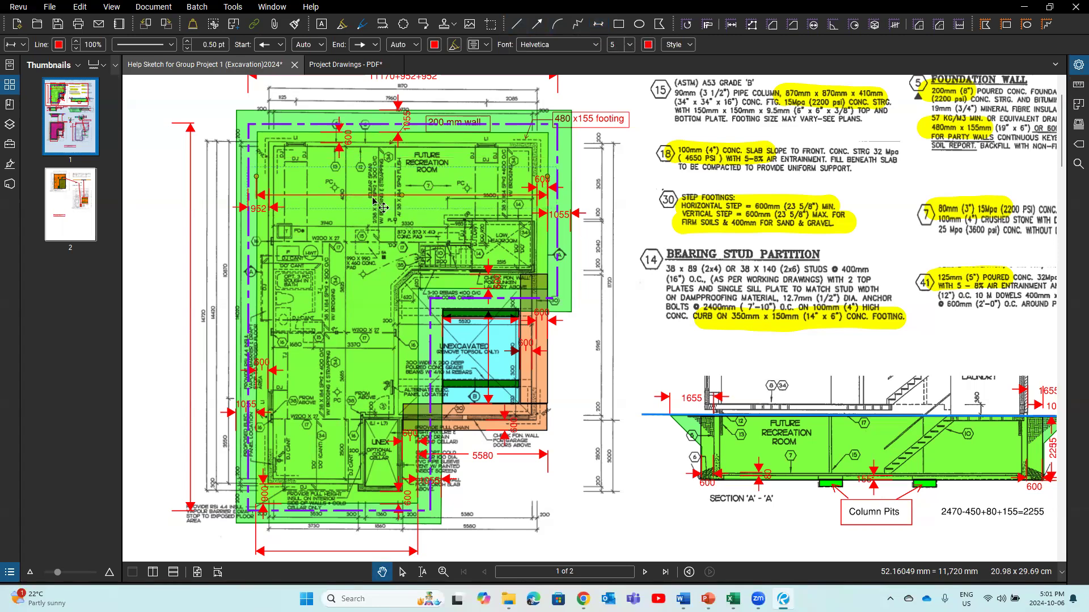
# Step: Draw an unlabelled vertical dimension line along the plan's full bottom excavation length, near its outer side wall, and colour it blue
pyautogui.click(329, 131)
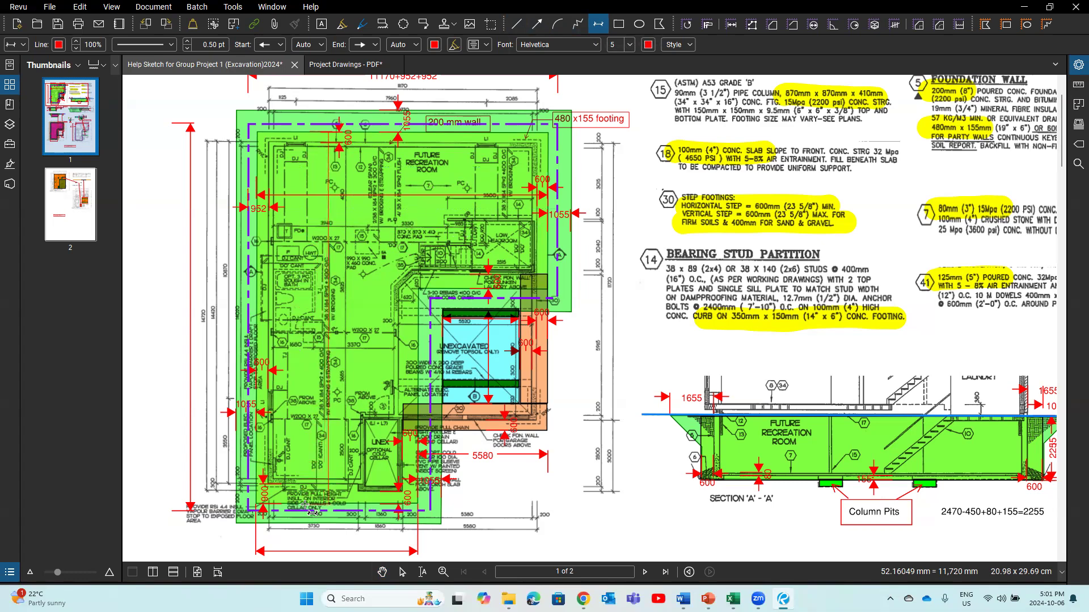
pyautogui.press('Escape')
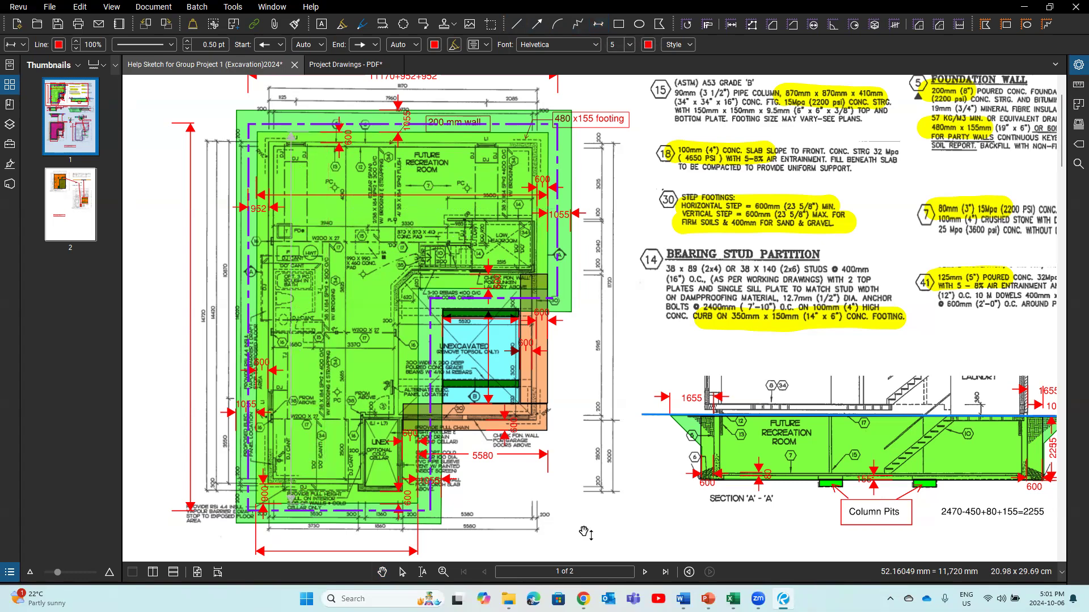
pyautogui.click(584, 532)
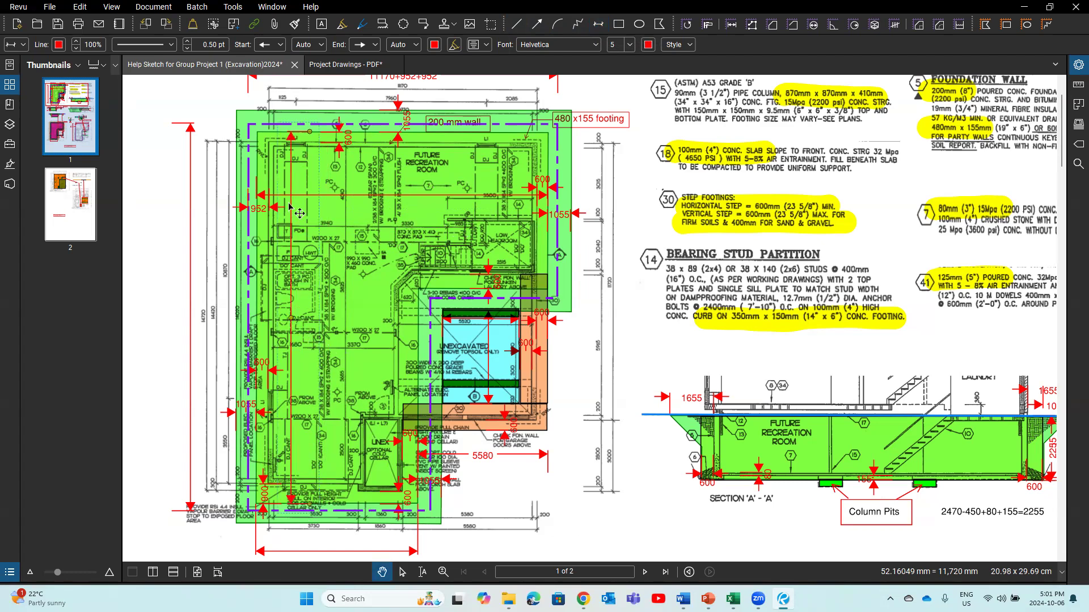
pyautogui.click(59, 45)
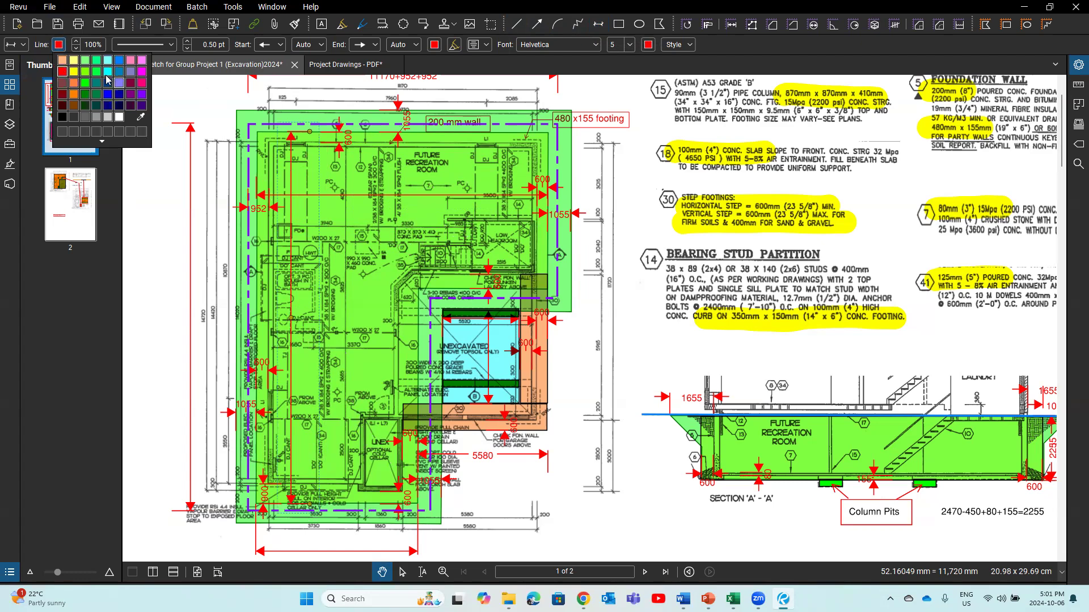
pyautogui.click(108, 94)
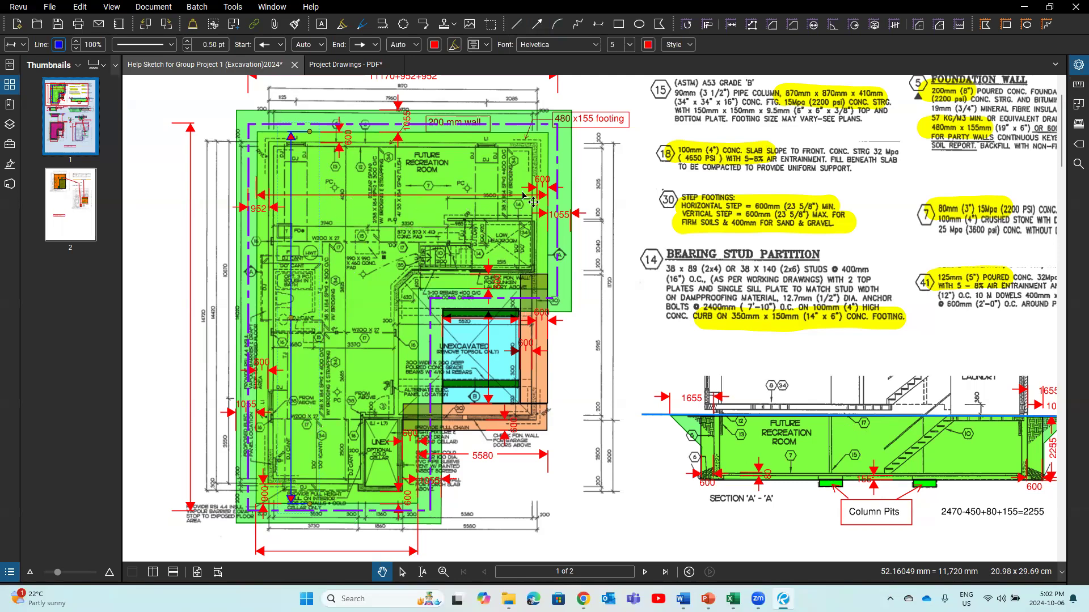
# Step: Examine how the foundation plan's excavation limits relate to Section A-A and the excavation cross-section sketch below the plan
pyautogui.scroll(1, 437, 156)
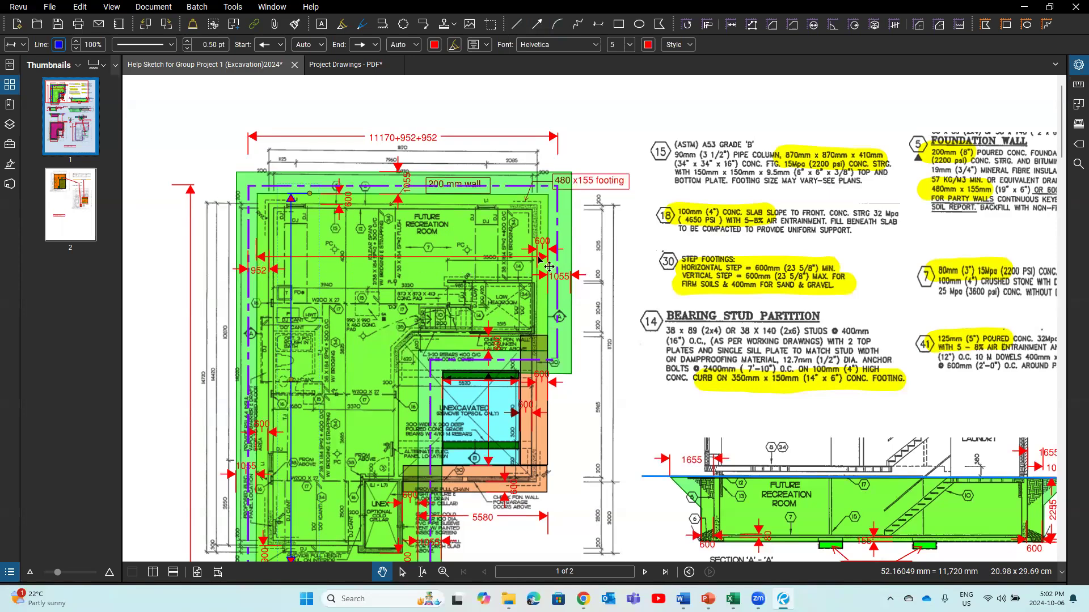
pyautogui.scroll(-1, 325, 285)
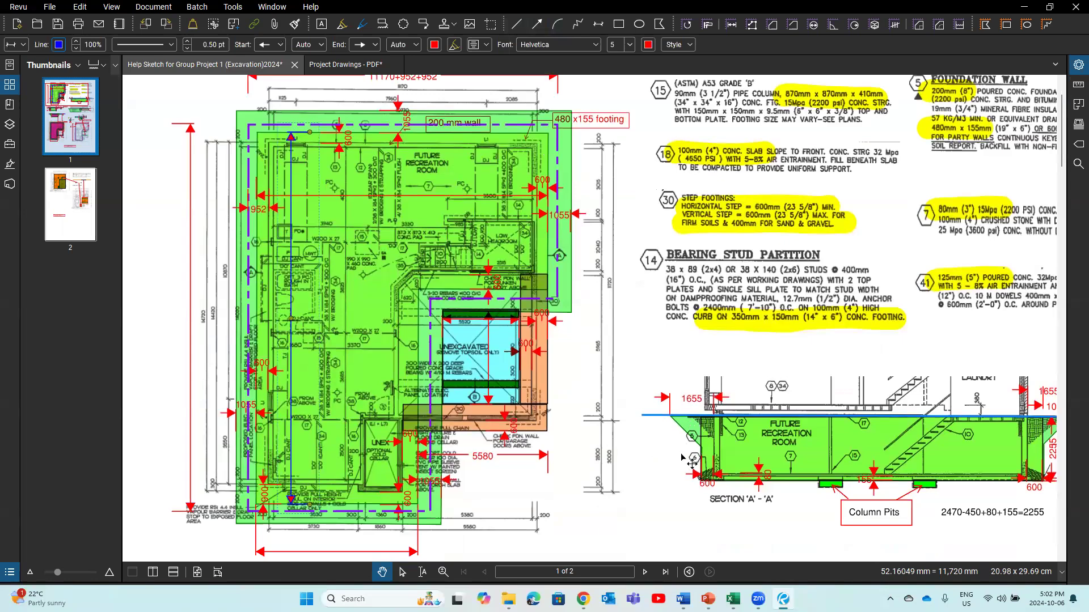
pyautogui.moveTo(699, 508); pyautogui.dragTo(687, 463)
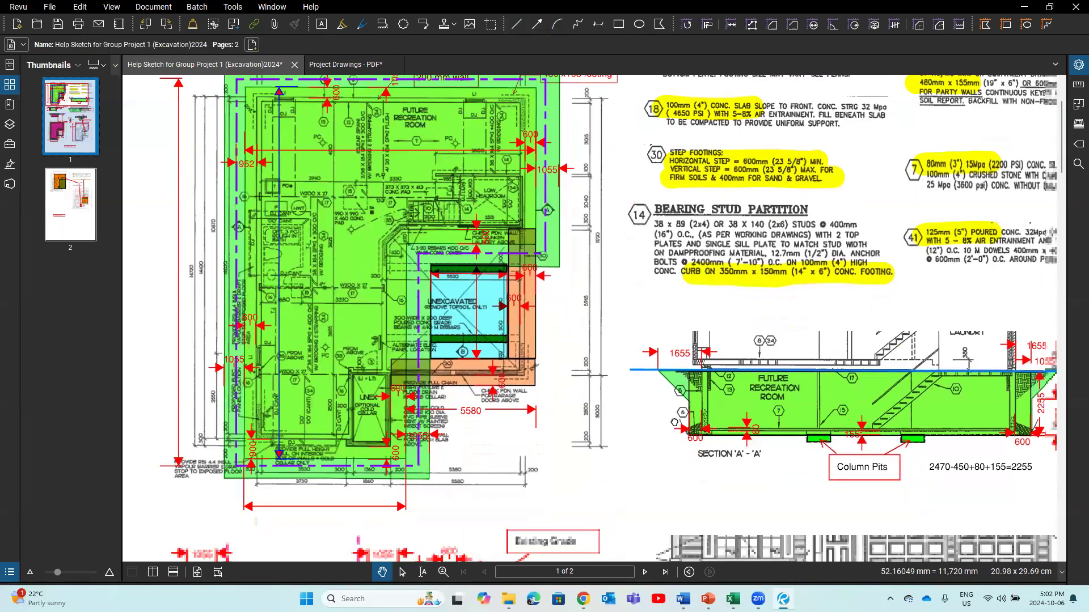
pyautogui.scroll(-3, 726, 363)
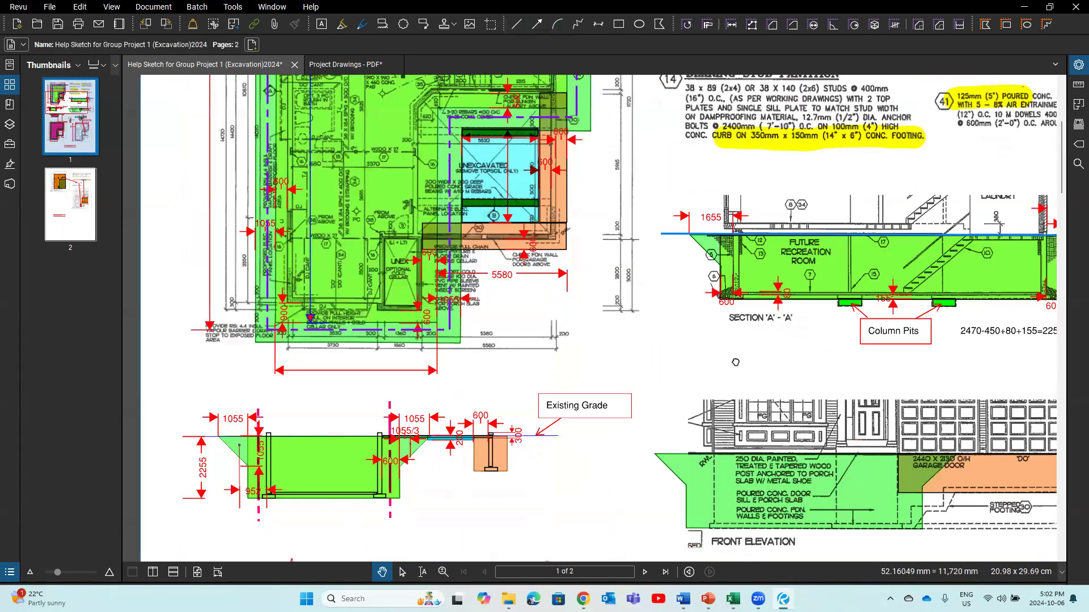
pyautogui.hscroll(-4, 583, 518)
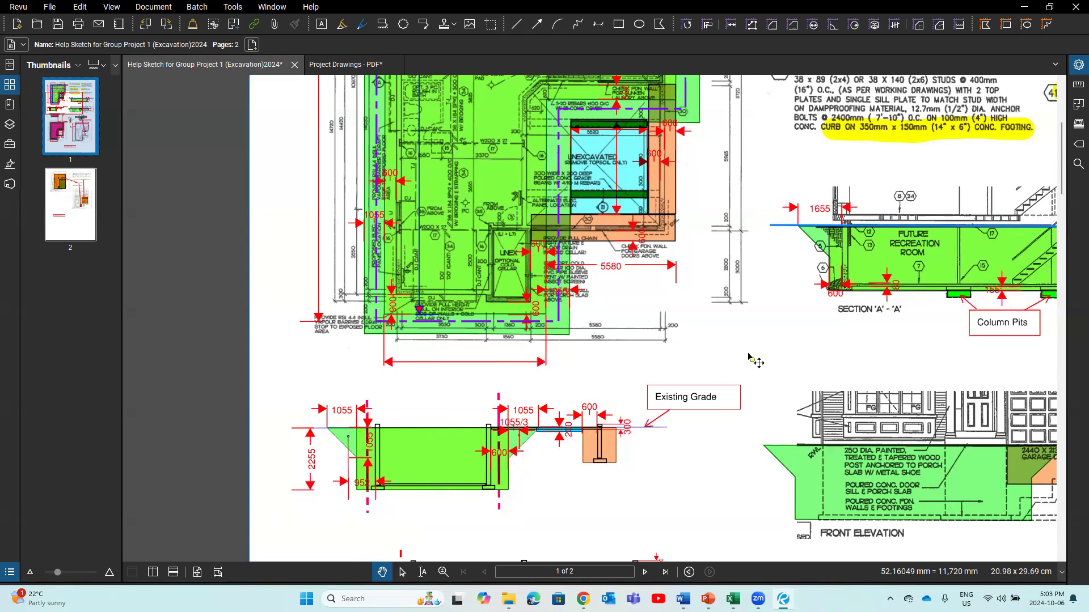
pyautogui.scroll(2, 293, 342)
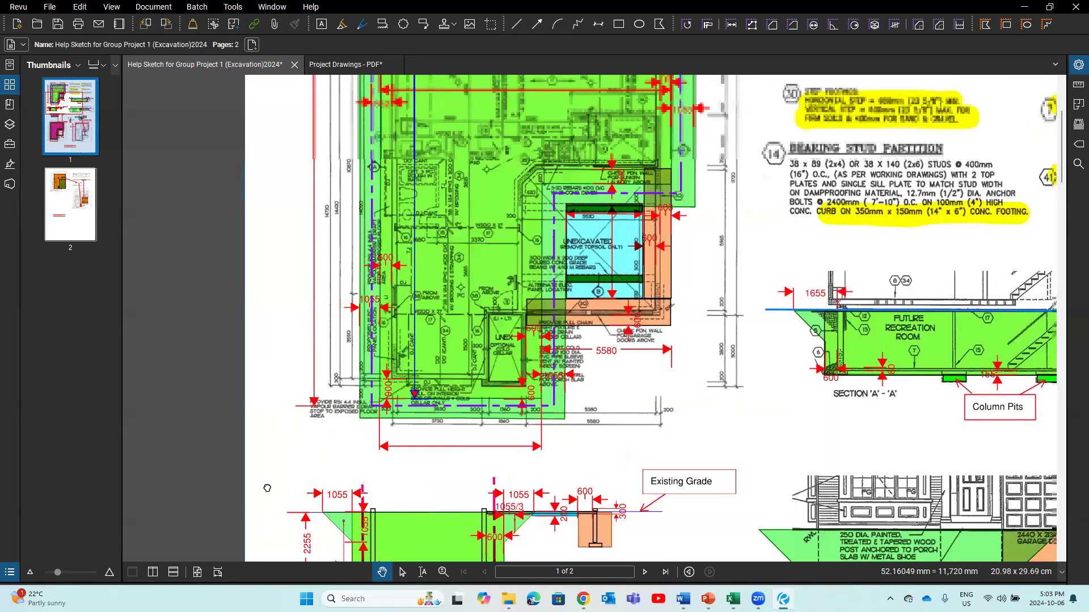
pyautogui.scroll(2, 291, 433)
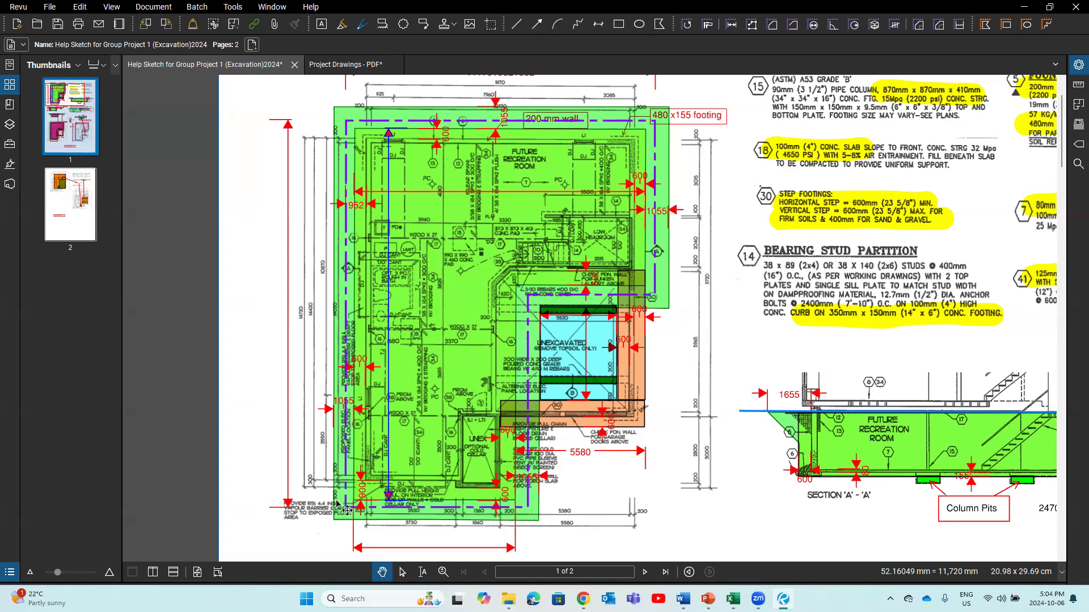
pyautogui.scroll(-3, 347, 511)
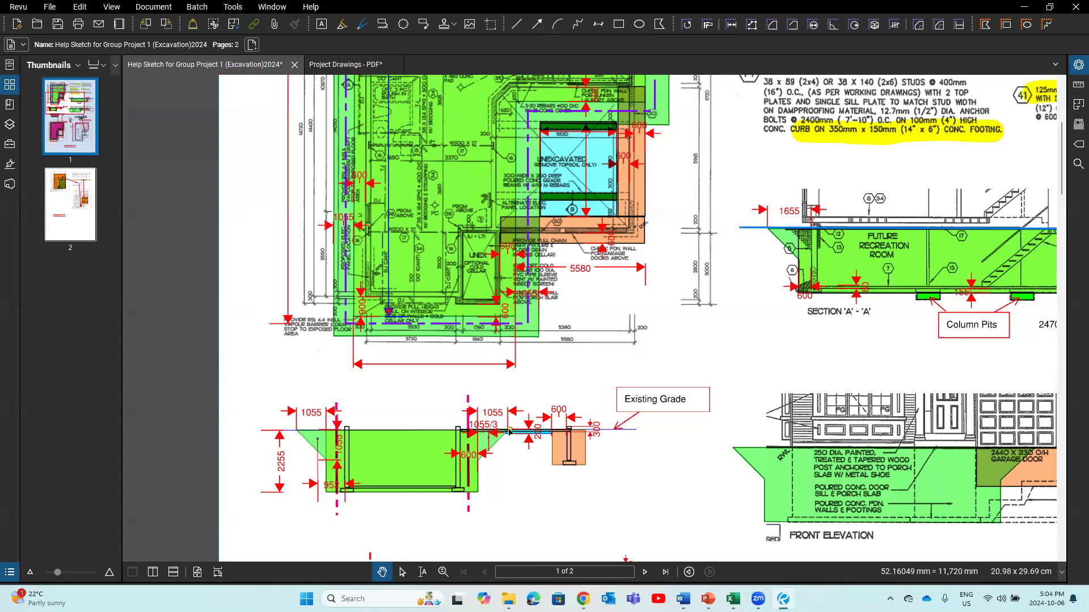
# Step: Compare the dashed lines through the cross-section sketch's side slopes with the purple dashed outline and overall dimensions on the plan
pyautogui.moveTo(510, 432); pyautogui.dragTo(485, 433)
pyautogui.scroll(4, 351, 341)
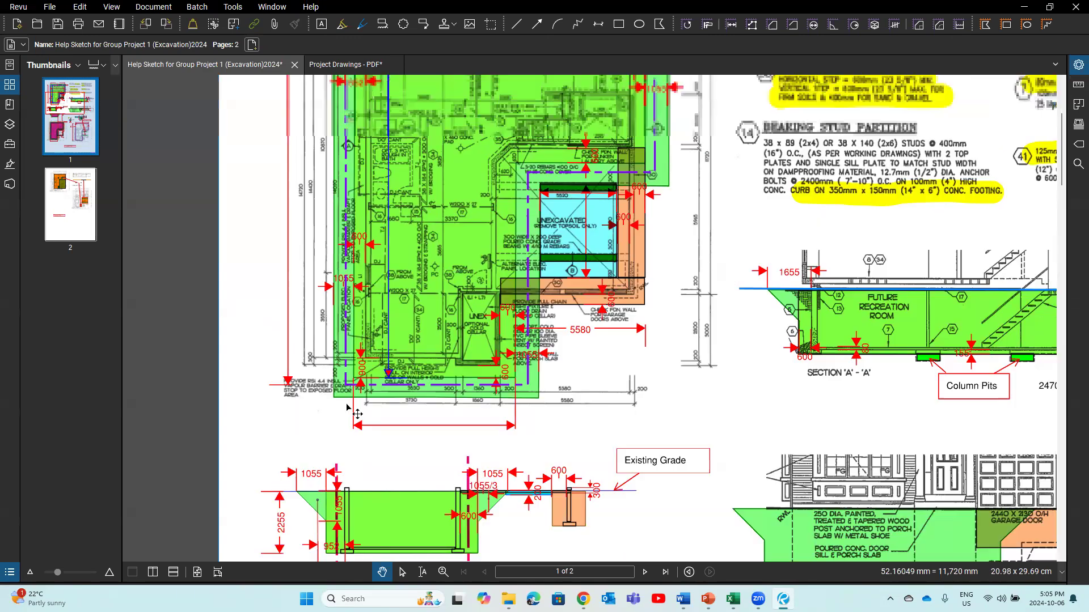
pyautogui.scroll(-1, 357, 284)
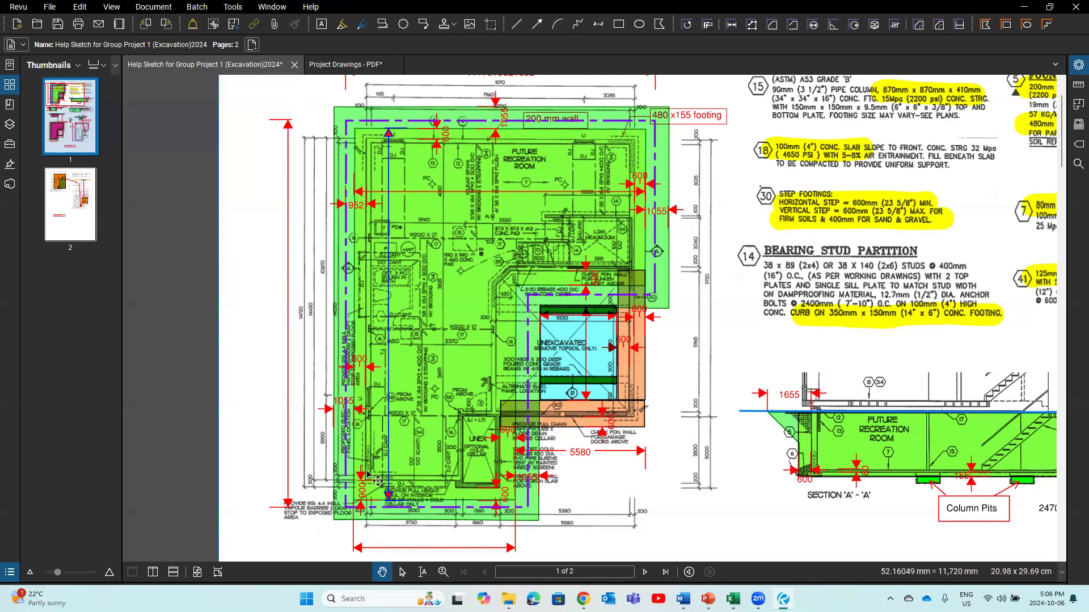
pyautogui.scroll(3, 367, 474)
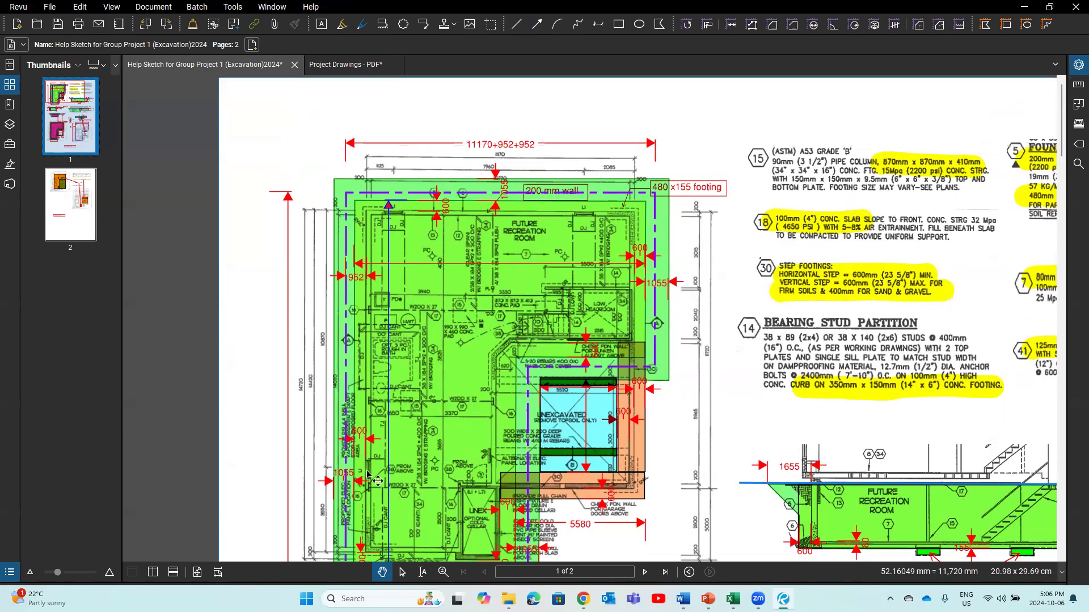
pyautogui.scroll(-3, 635, 275)
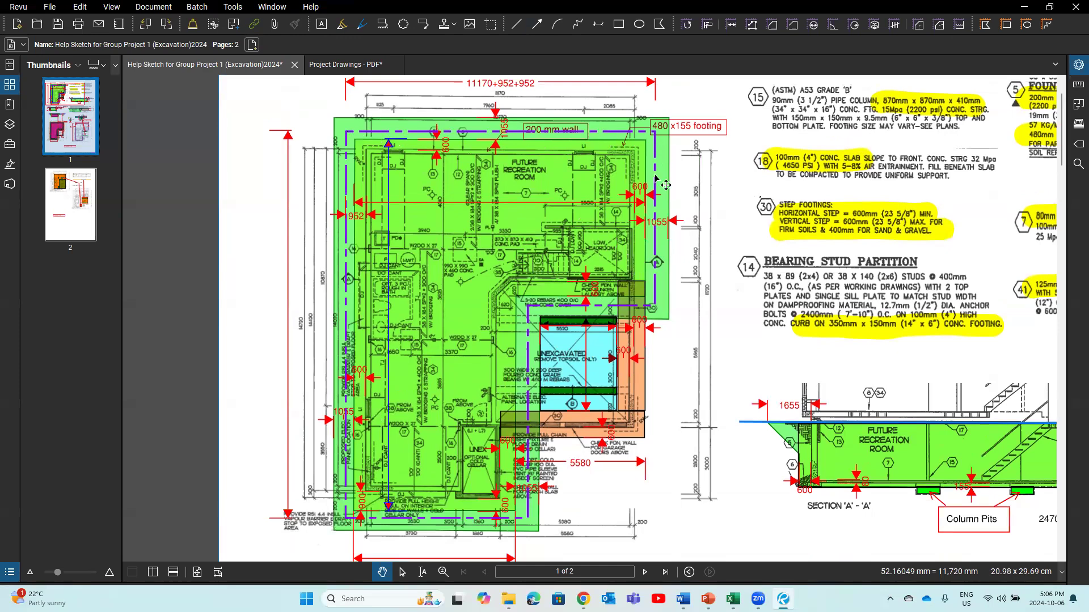
pyautogui.scroll(3, 658, 258)
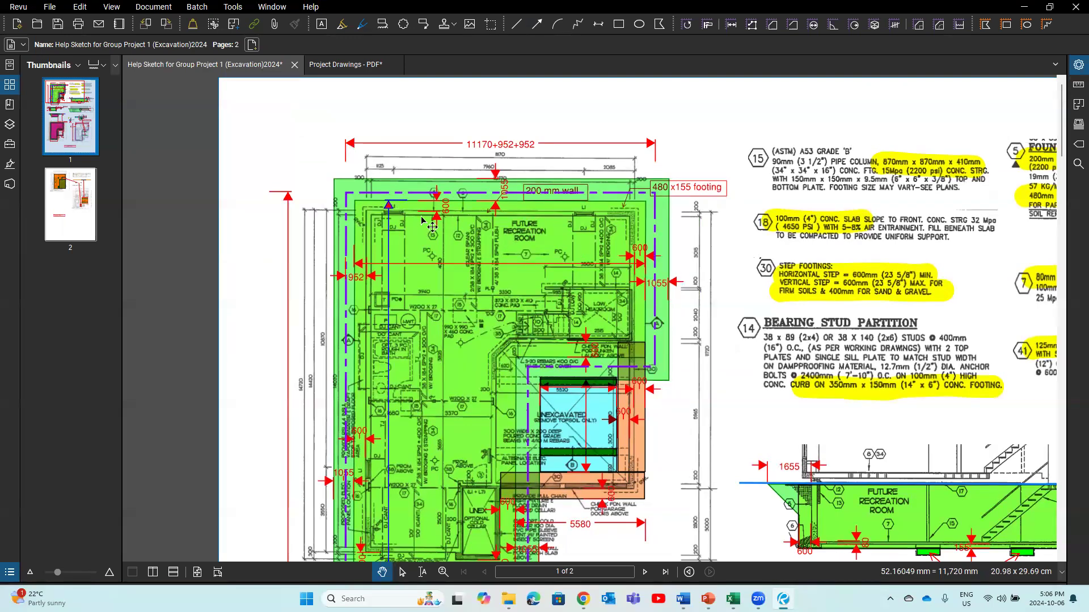
pyautogui.scroll(-3, 349, 277)
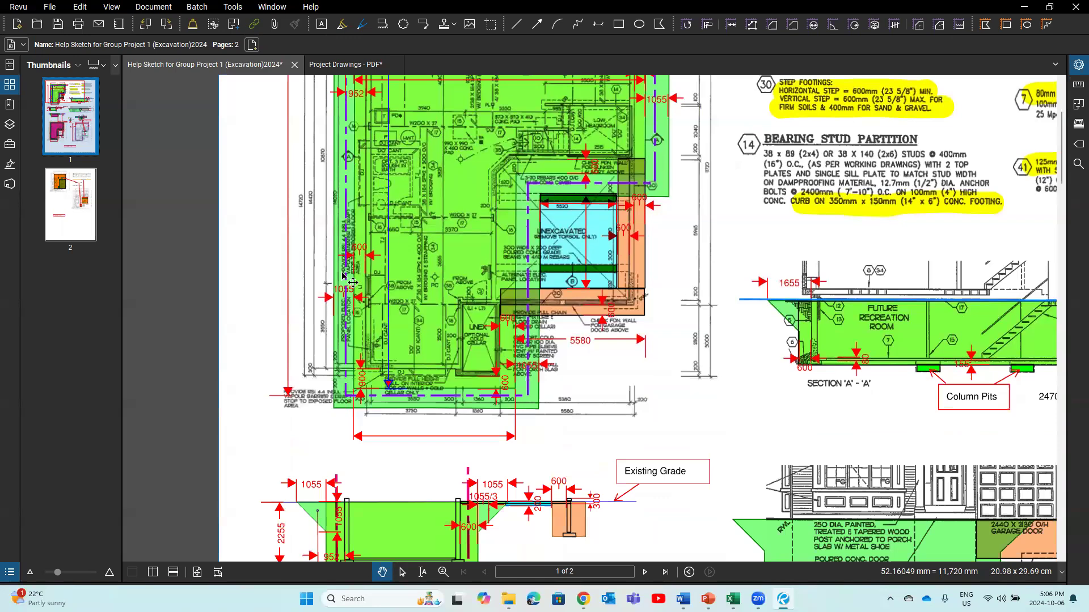
pyautogui.scroll(-1, 334, 517)
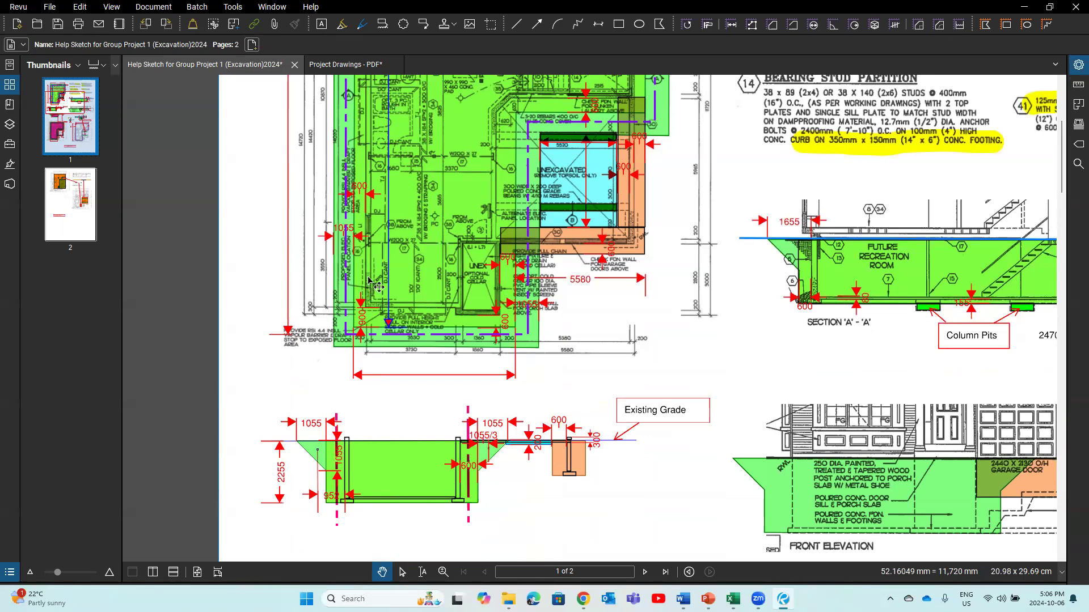
# Step: Add a horizontal 952 dimension at the outer side wall in the lower part of the foundation plan, below the 1055 dimension
pyautogui.click(599, 25)
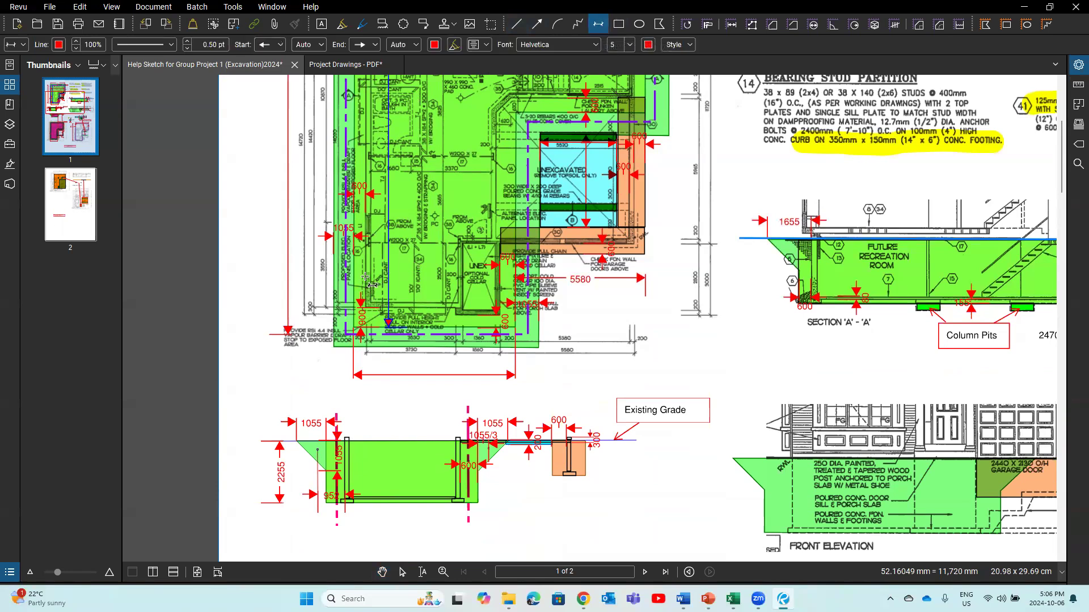
pyautogui.press('Escape')
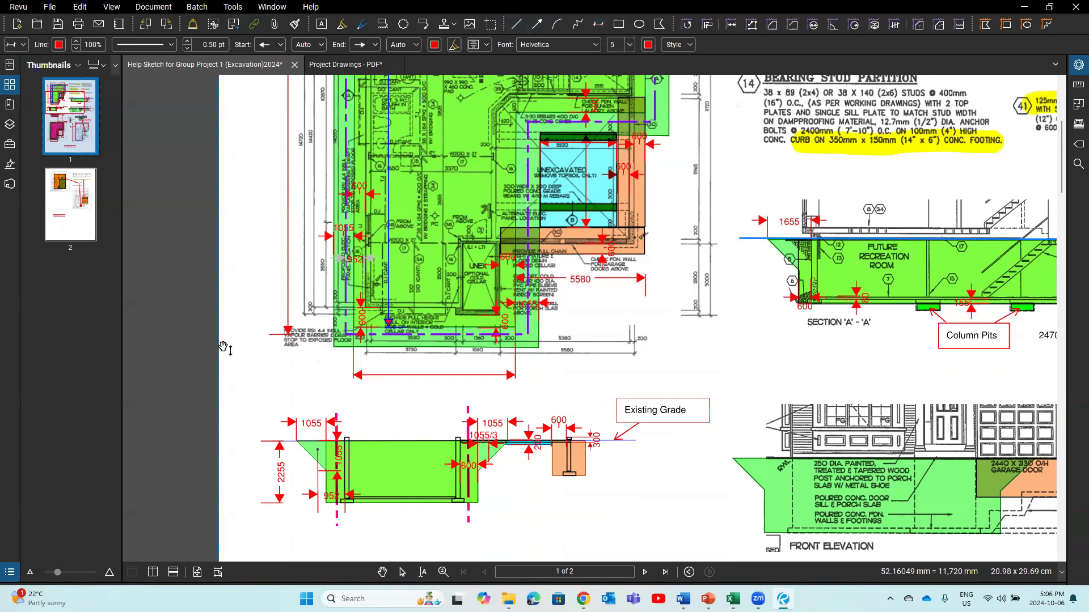
pyautogui.press('v')
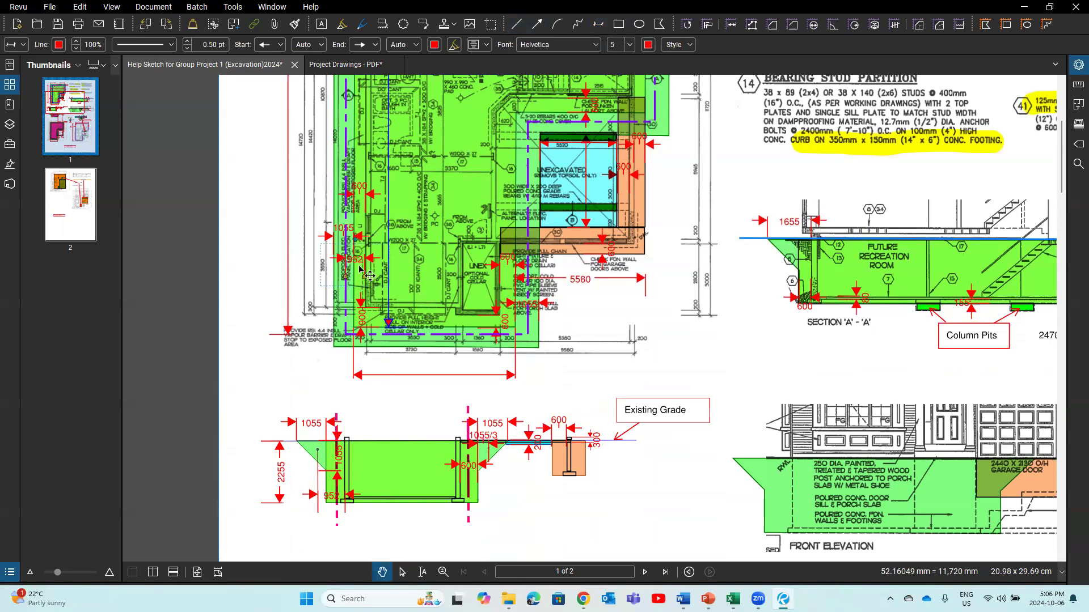
pyautogui.click(252, 305)
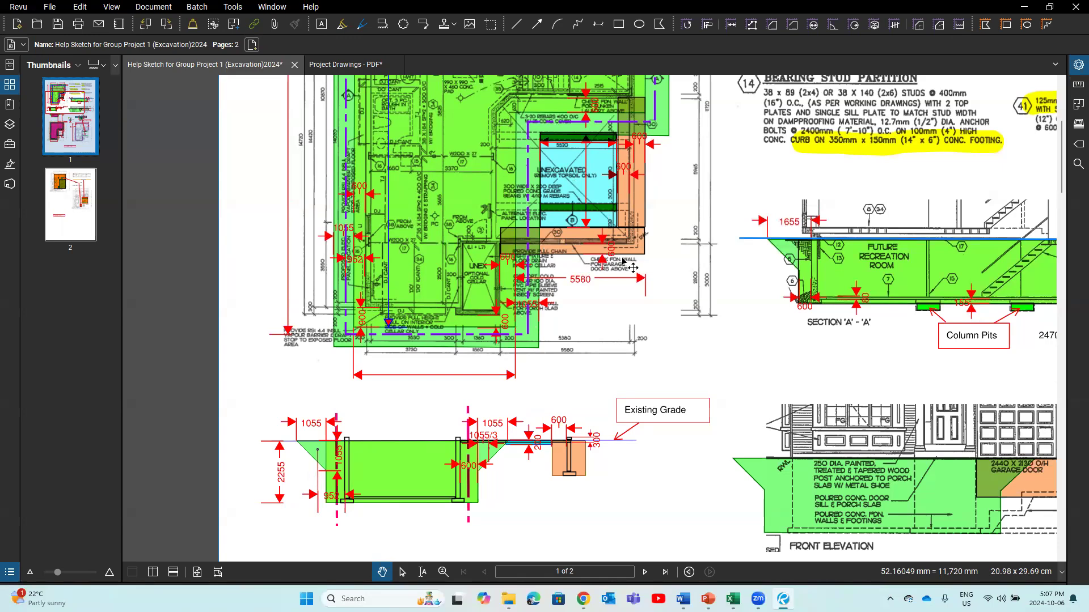
# Step: Examine the foundation plan's overall excavation dimensions and purple dashed outline against the excavation cross-section sketch below it
pyautogui.scroll(3, 627, 263)
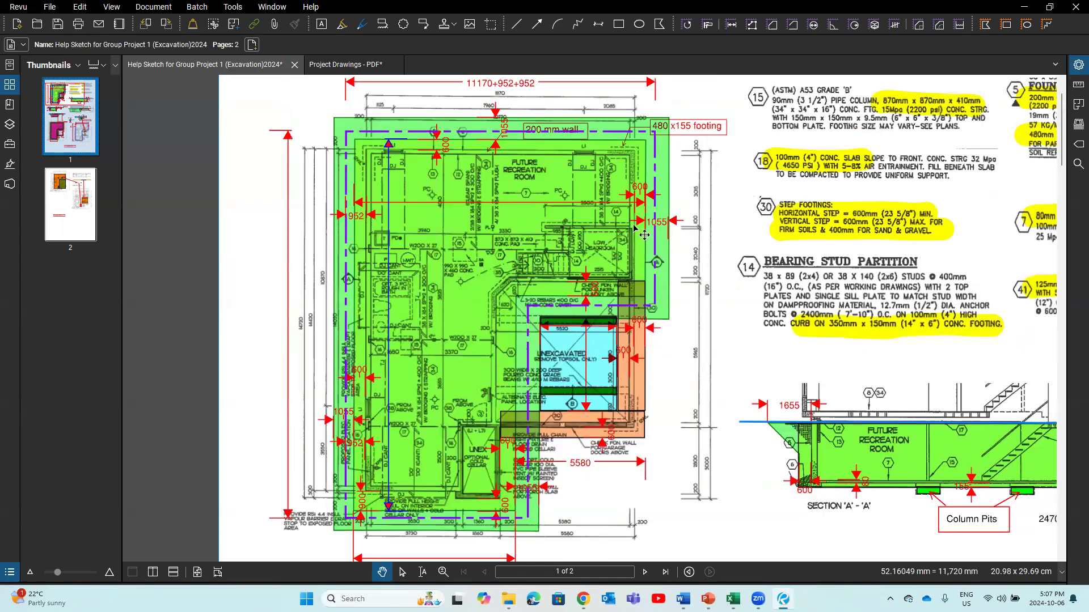
pyautogui.scroll(1, 664, 236)
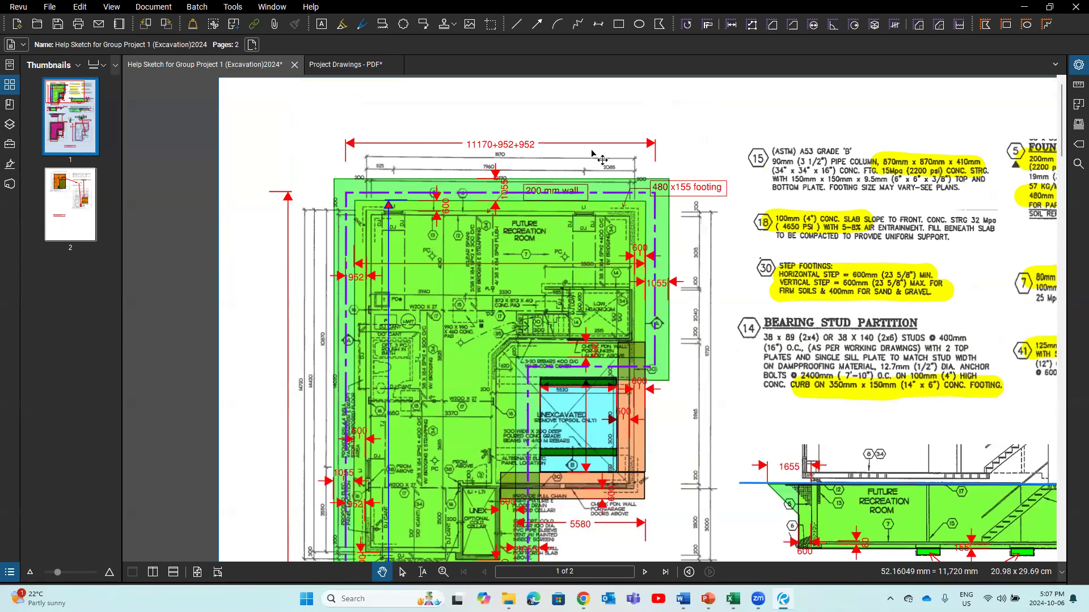
pyautogui.scroll(-2, 329, 180)
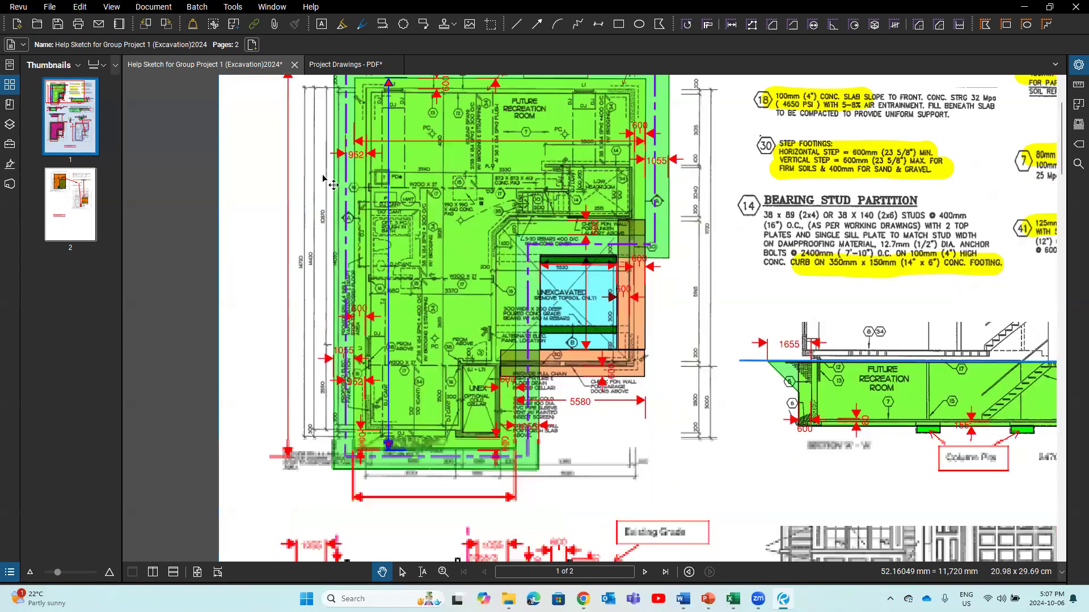
pyautogui.scroll(1, 337, 145)
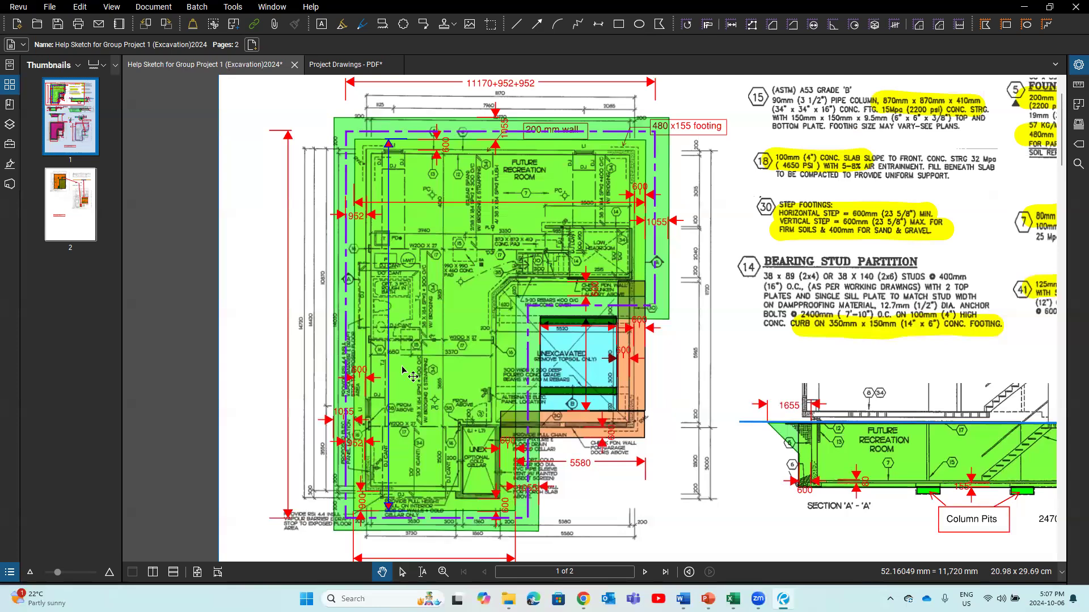
pyautogui.scroll(-3, 397, 397)
pyautogui.scroll(-1, 393, 406)
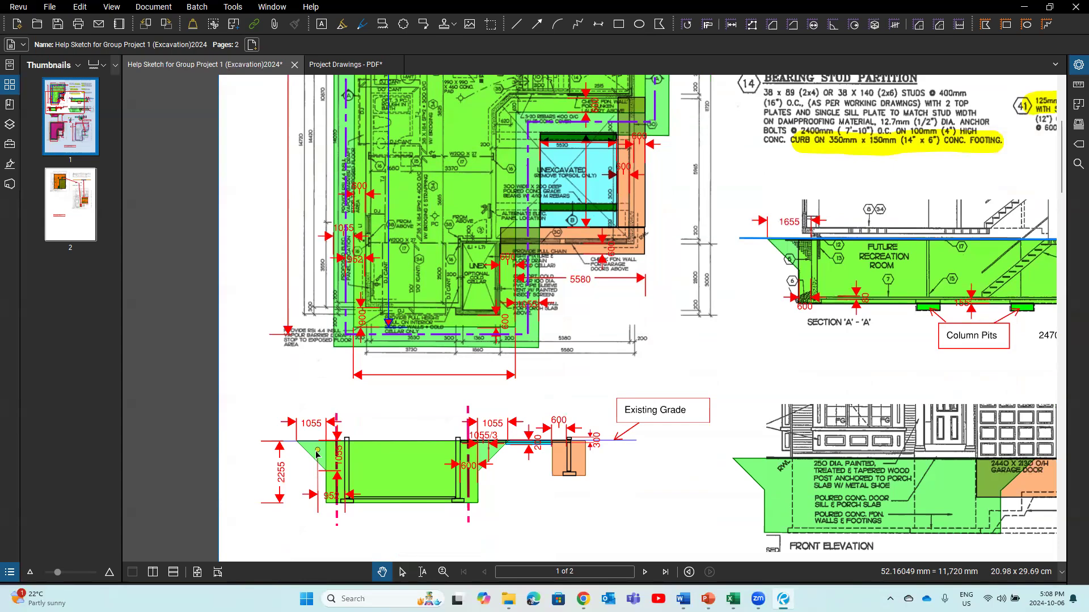
# Step: Switch to the Group project 1 template workbook in Excel and review the Division 31 earthwork items on the Recap31-1 sheet
pyautogui.moveTo(733, 598)
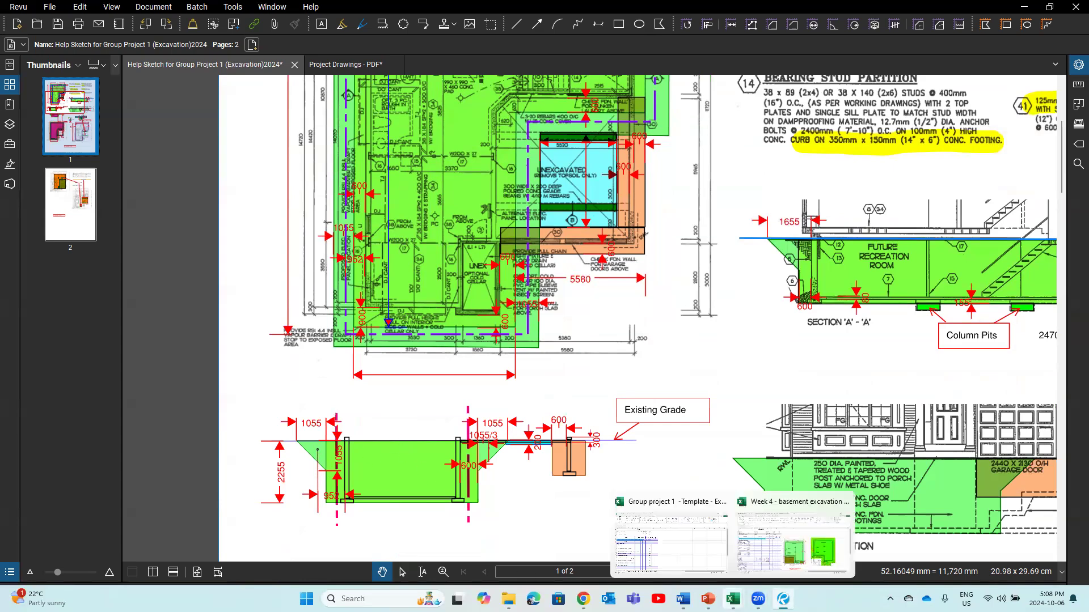
pyautogui.click(671, 539)
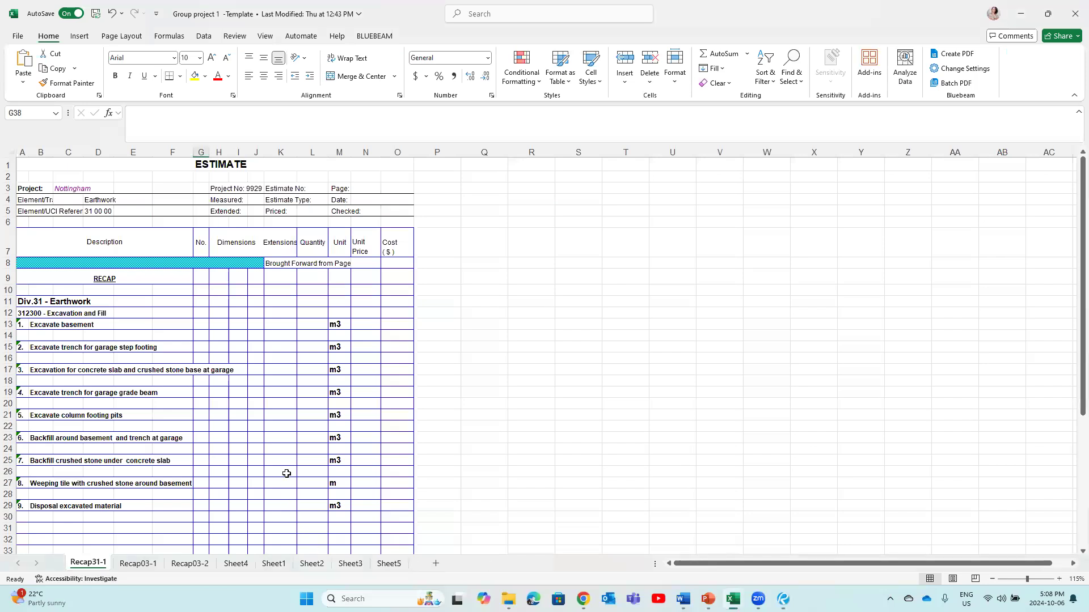
pyautogui.scroll(-2, 286, 473)
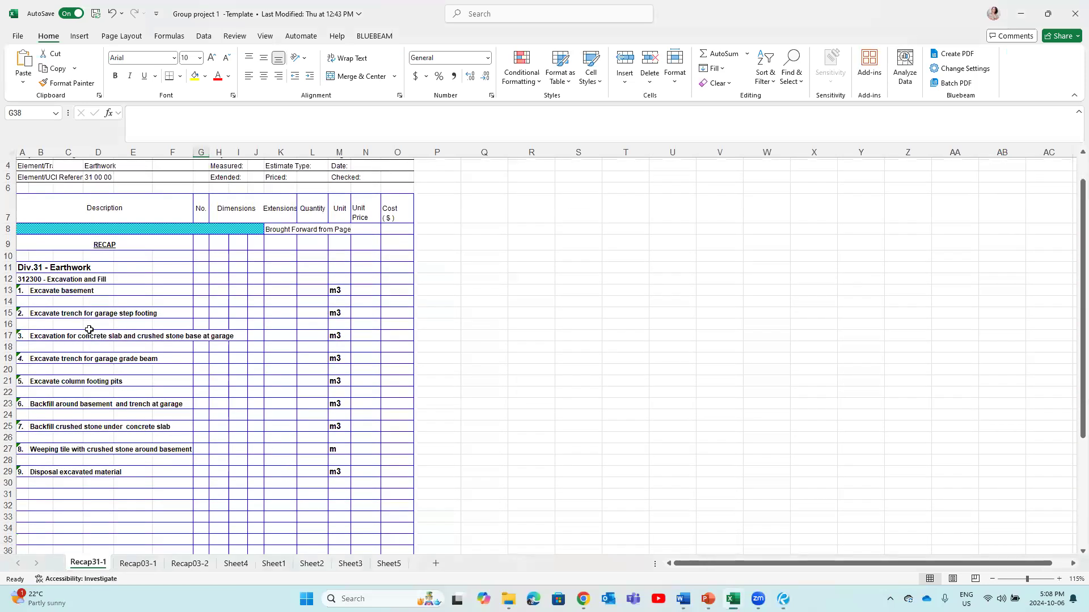
pyautogui.scroll(1, 87, 329)
pyautogui.scroll(1, 86, 330)
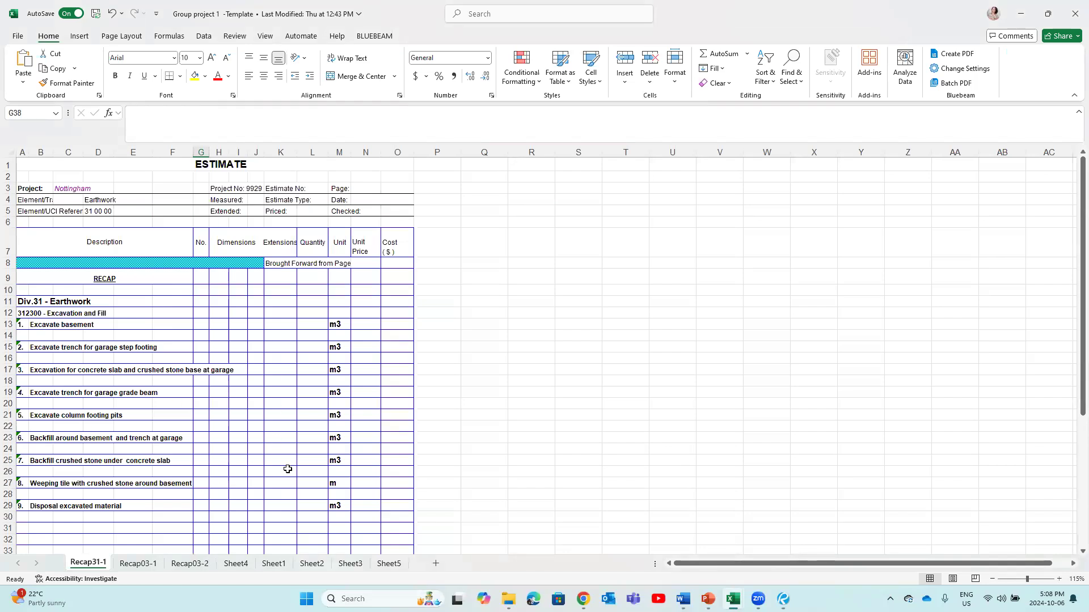
pyautogui.click(142, 564)
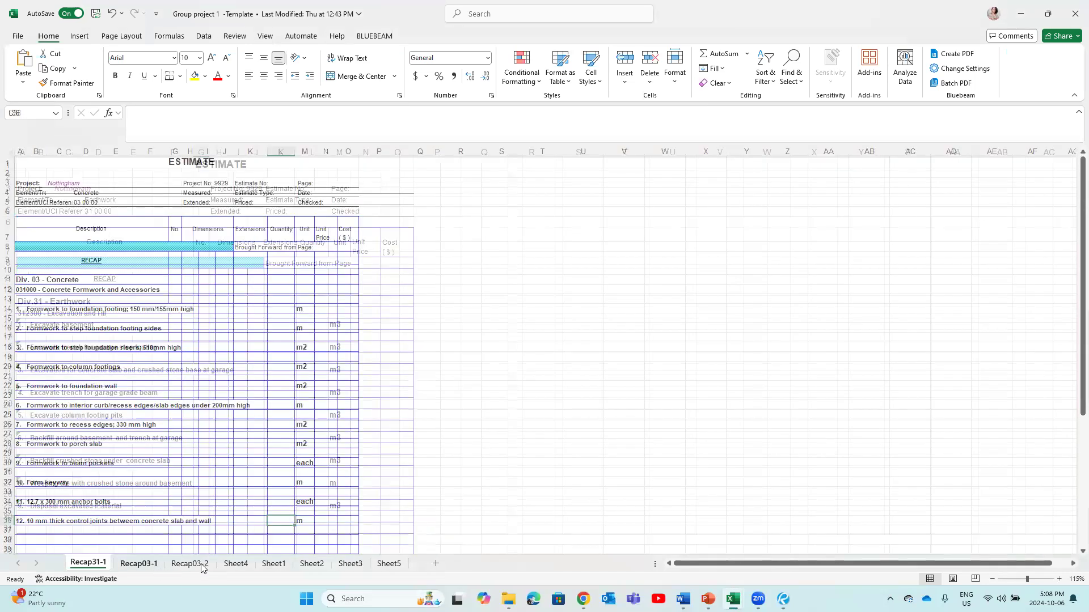
pyautogui.click(101, 565)
# Step: Copy the description "Excavate basement" from cell B13 of Recap31-1 into cell A10 of Sheet4
pyautogui.click(35, 324)
pyautogui.click(159, 122)
pyautogui.tripleClick(158, 121)
pyautogui.rightClick(142, 113)
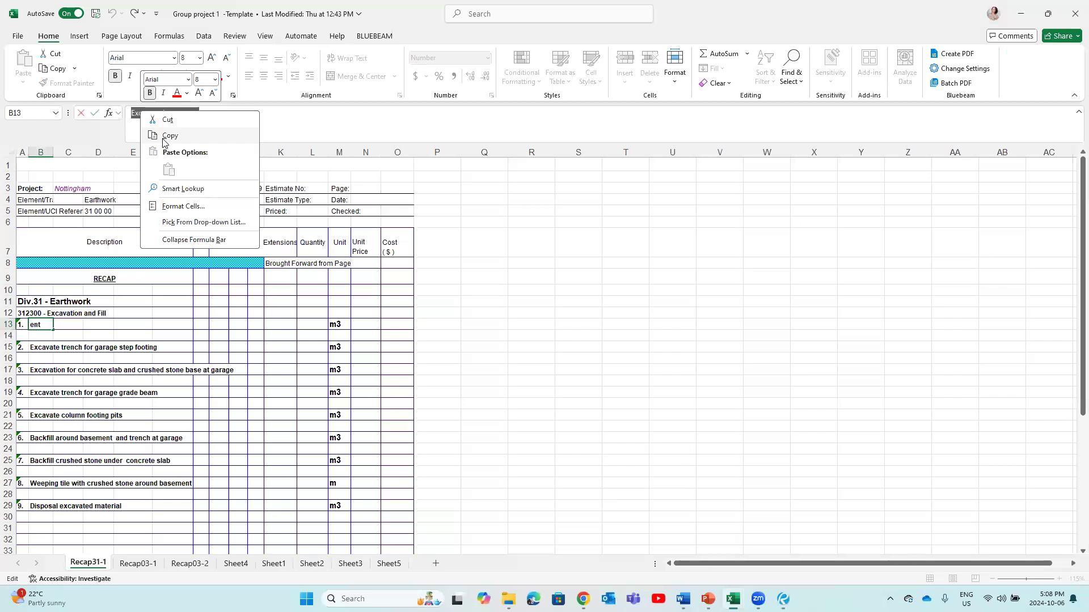
pyautogui.click(170, 137)
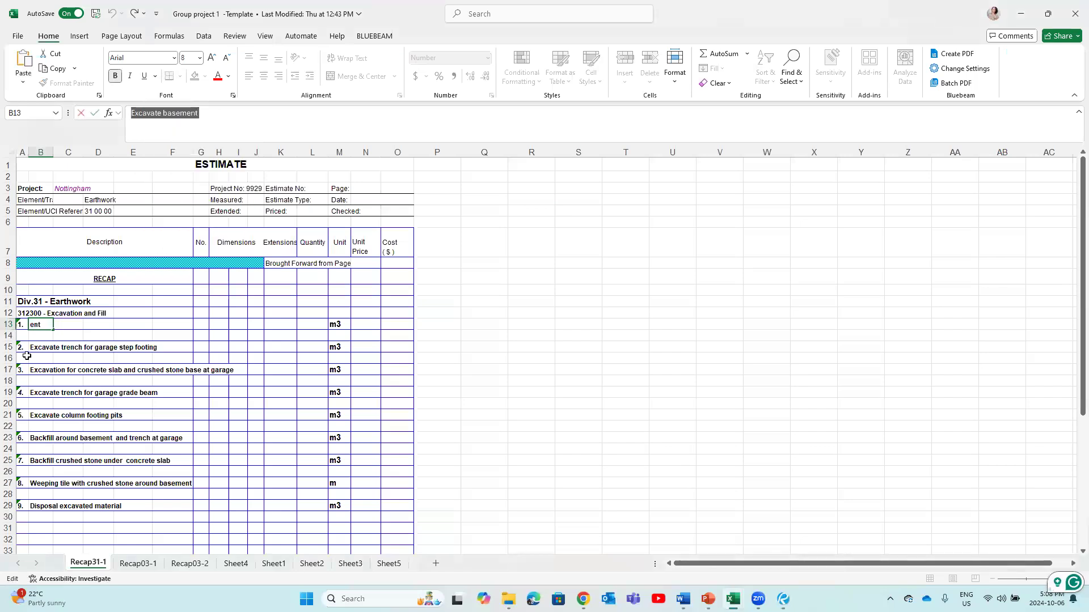
pyautogui.click(42, 334)
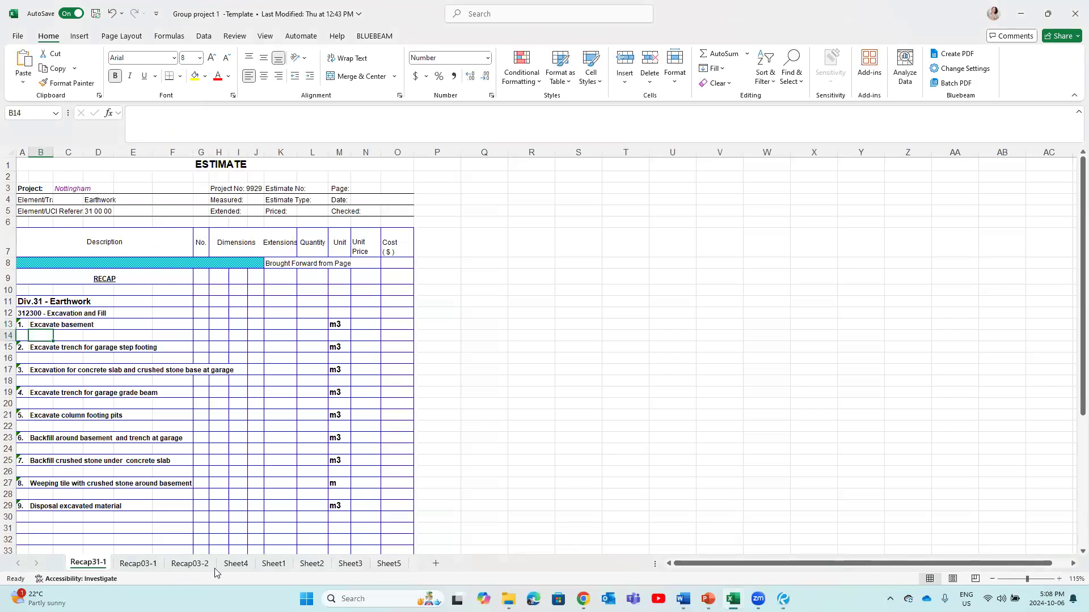
pyautogui.click(236, 564)
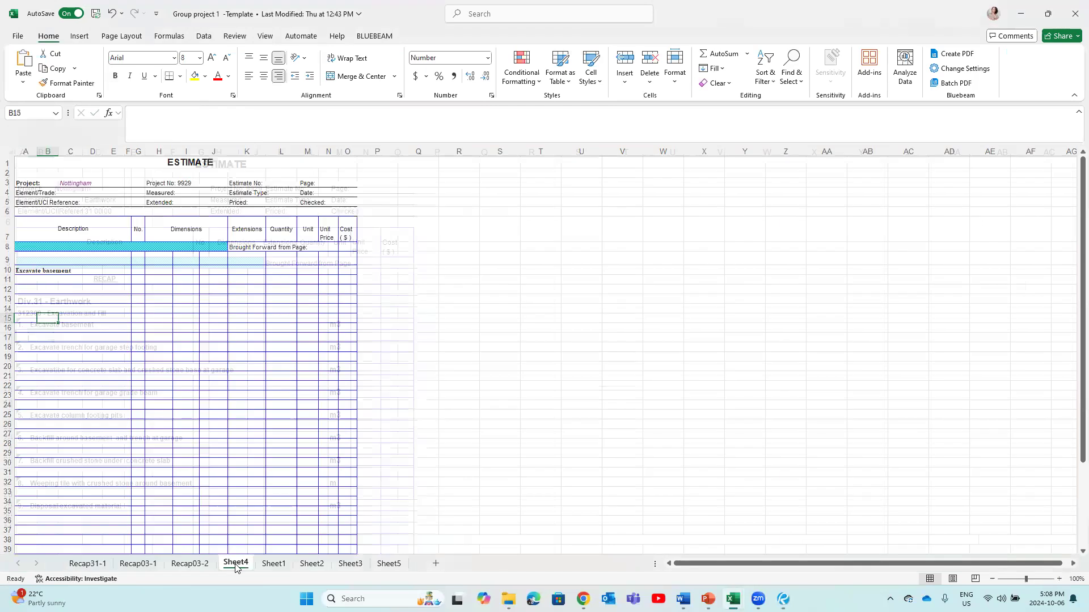
pyautogui.click(18, 269)
pyautogui.rightClick(18, 268)
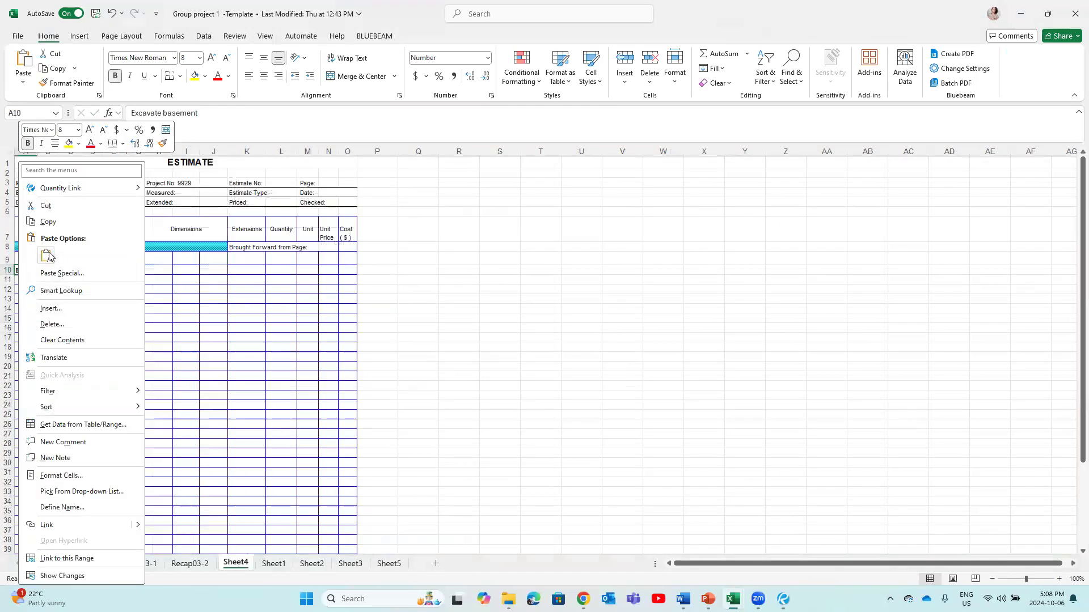
pyautogui.click(48, 255)
pyautogui.click(33, 307)
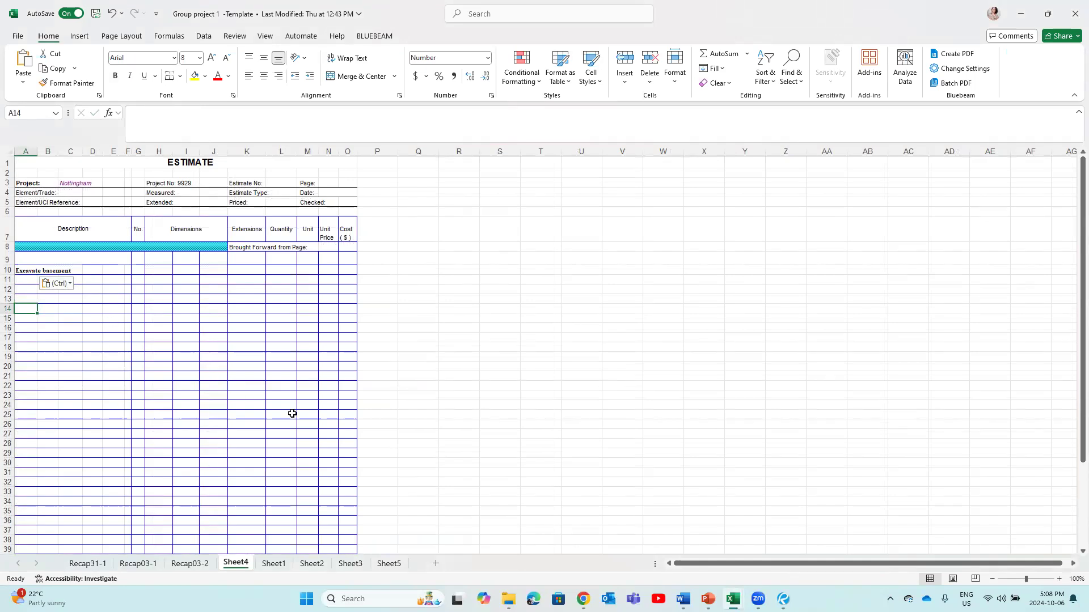
# Step: Open the Week 4 basement excavation example workbook and study the basement volume and slope calculations beside the sketches on QTO1
pyautogui.moveTo(508, 599)
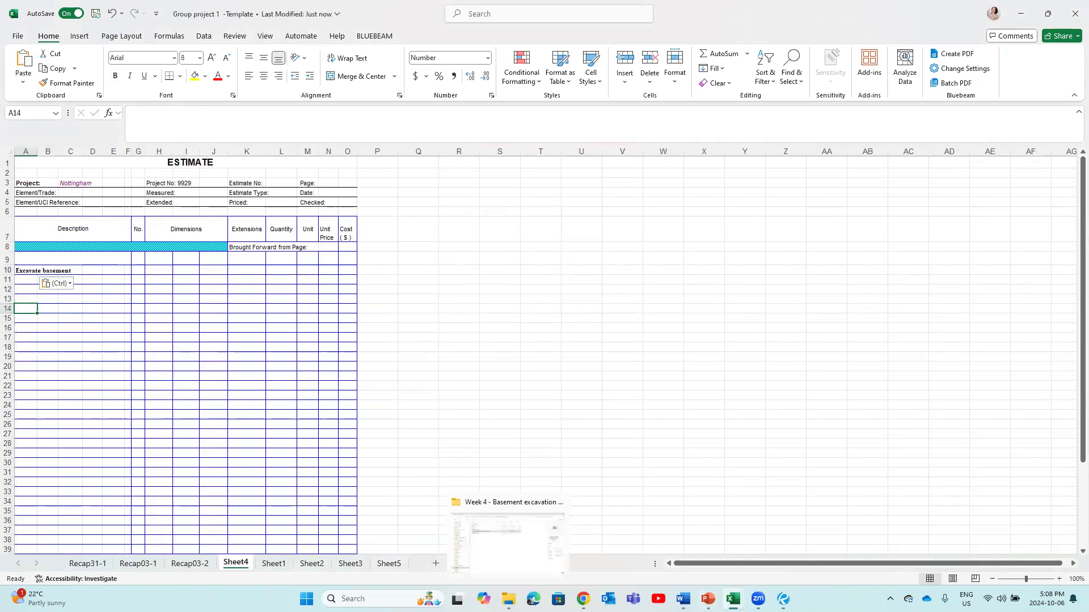
pyautogui.moveTo(733, 599)
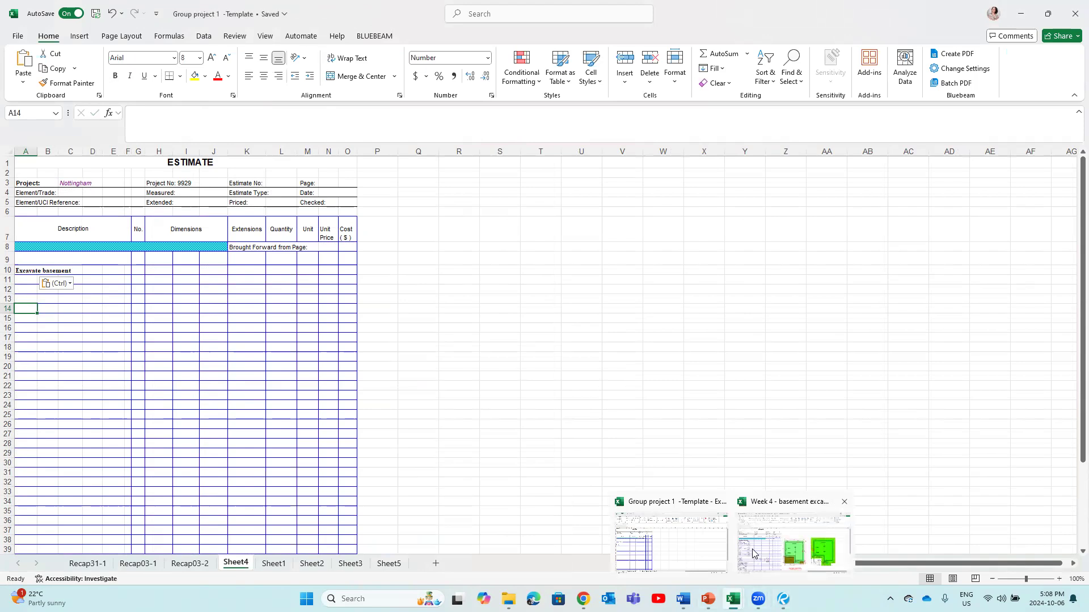
pyautogui.click(783, 539)
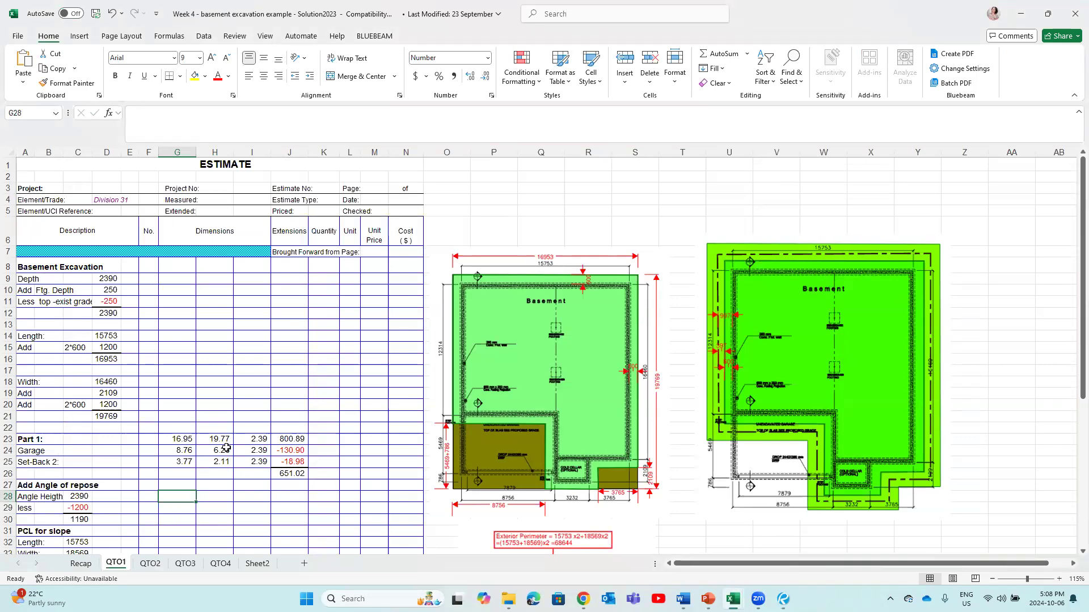
pyautogui.scroll(-5, 224, 448)
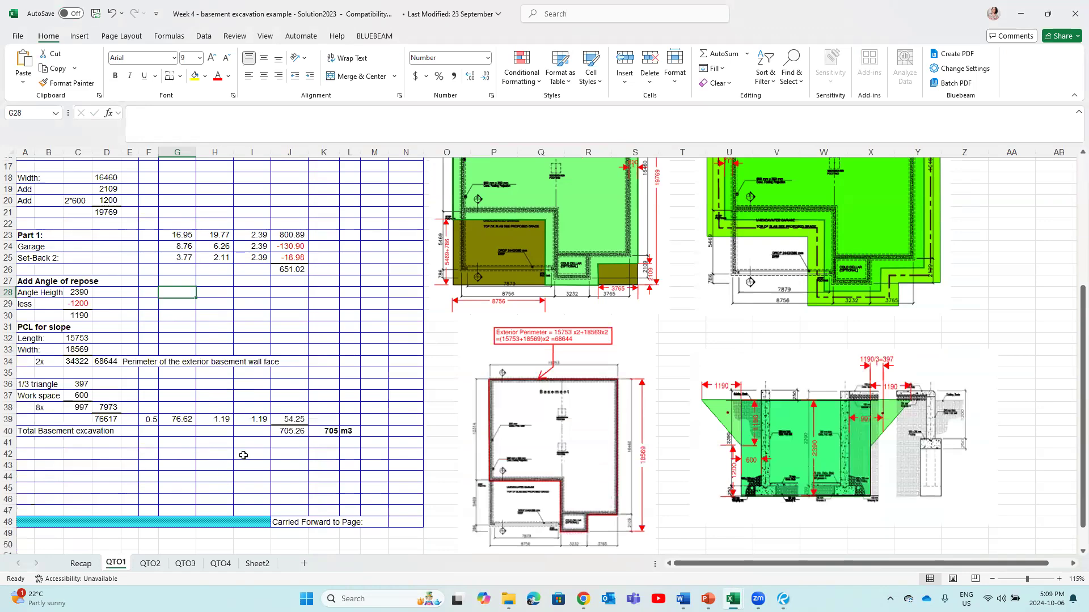
pyautogui.scroll(2, 243, 455)
pyautogui.scroll(2, 243, 456)
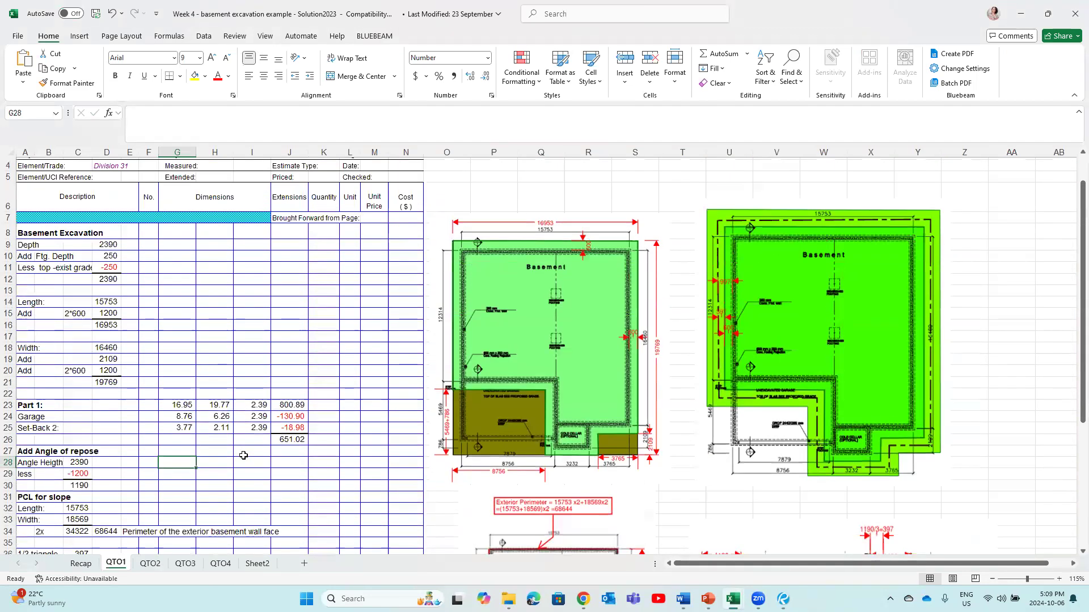
pyautogui.scroll(1, 737, 381)
pyautogui.scroll(-1, 586, 363)
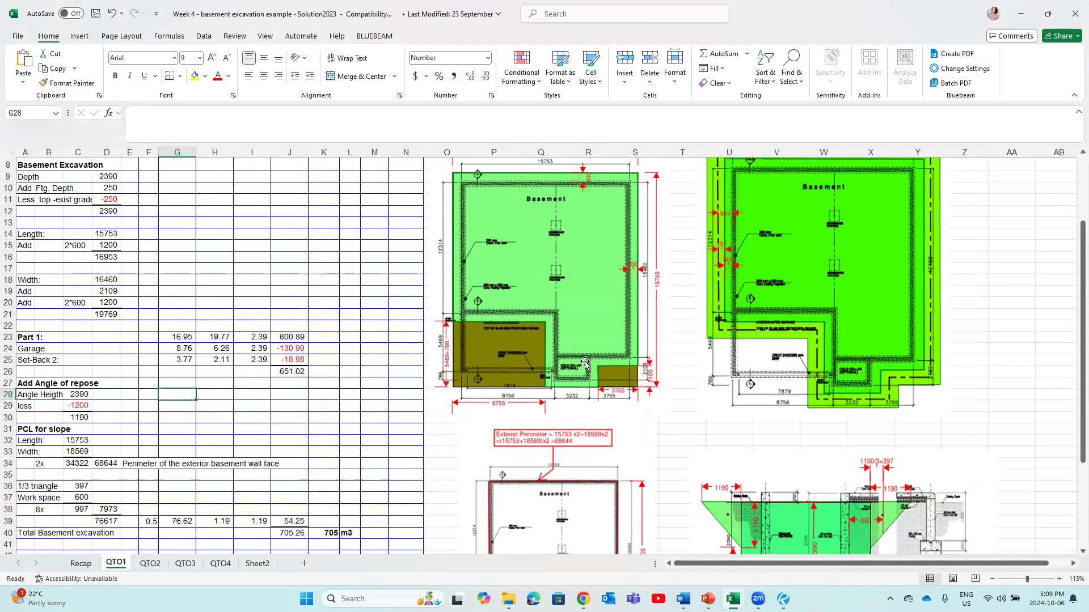
pyautogui.scroll(-2, 621, 377)
pyautogui.scroll(2, 596, 418)
pyautogui.scroll(-3, 335, 499)
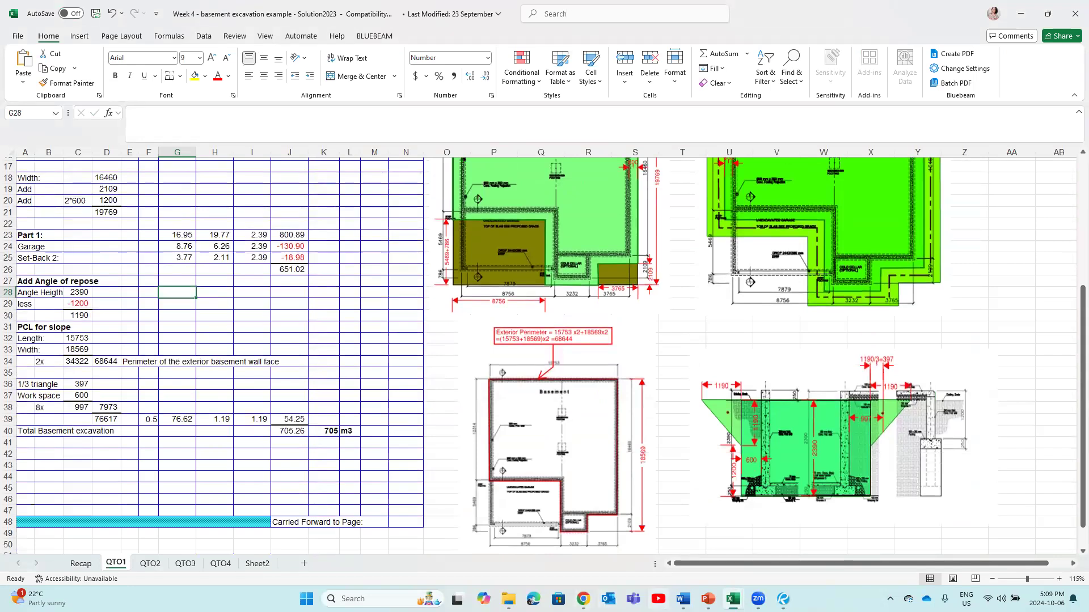
# Step: Review the garage trench and column pit excavation calculations on the example workbook's QTO2 sheet
pyautogui.moveTo(683, 598)
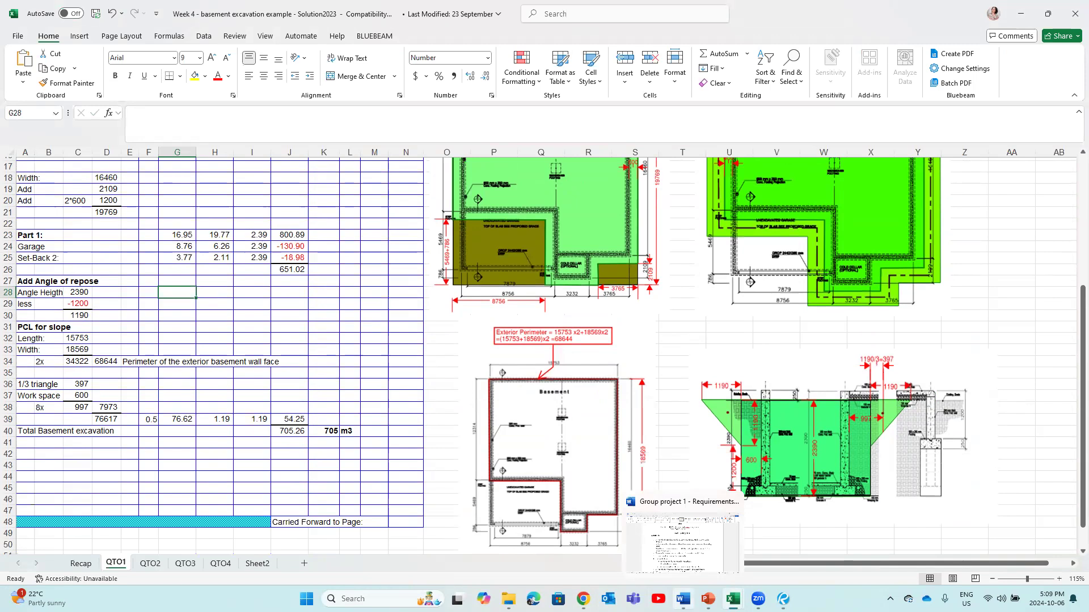
pyautogui.moveTo(733, 599)
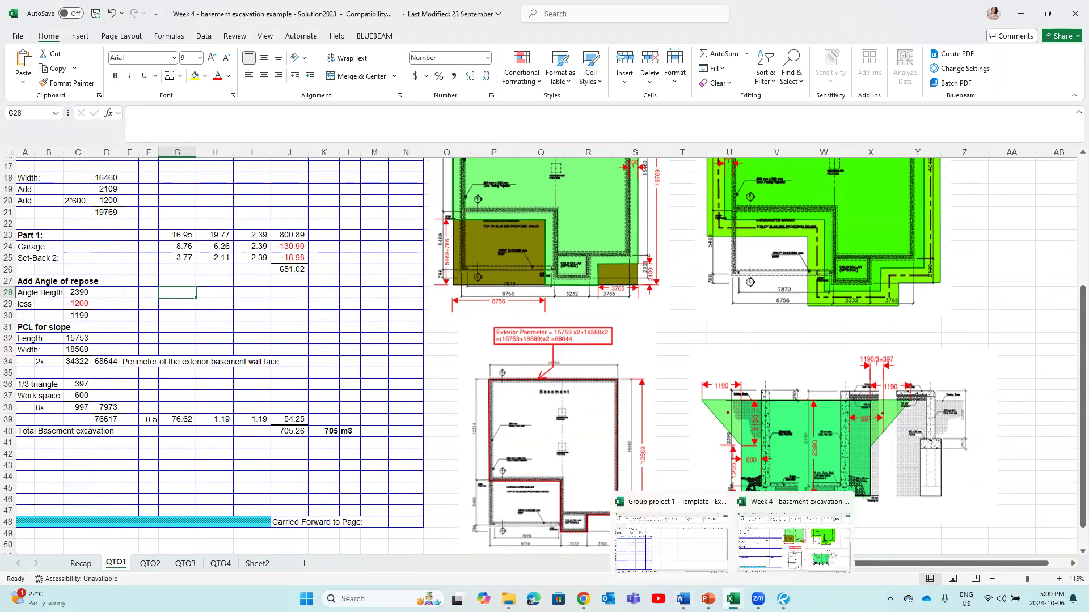
pyautogui.click(146, 566)
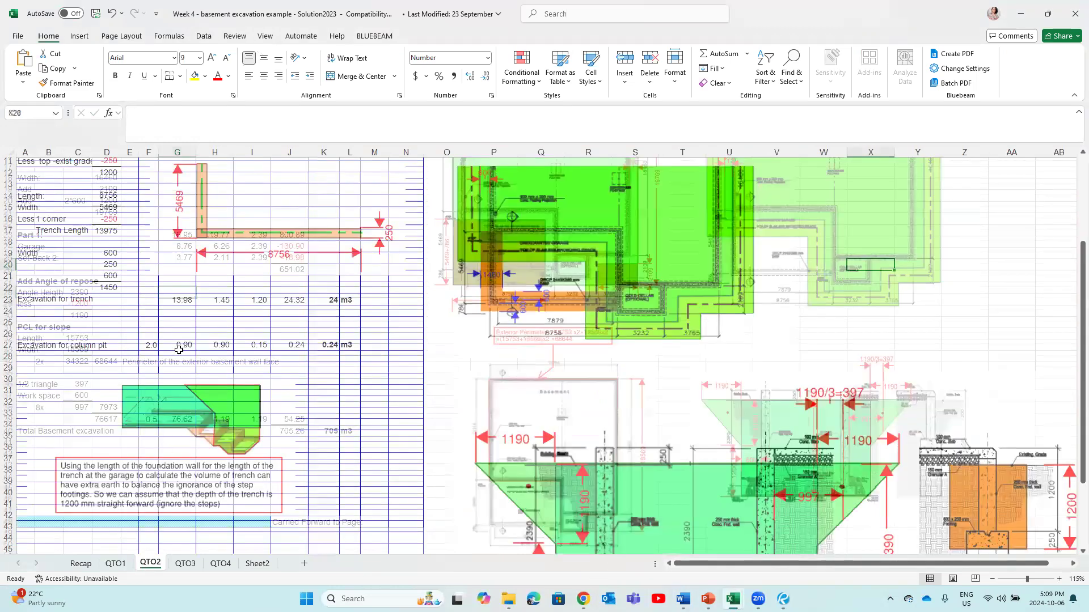
pyautogui.scroll(5, 131, 363)
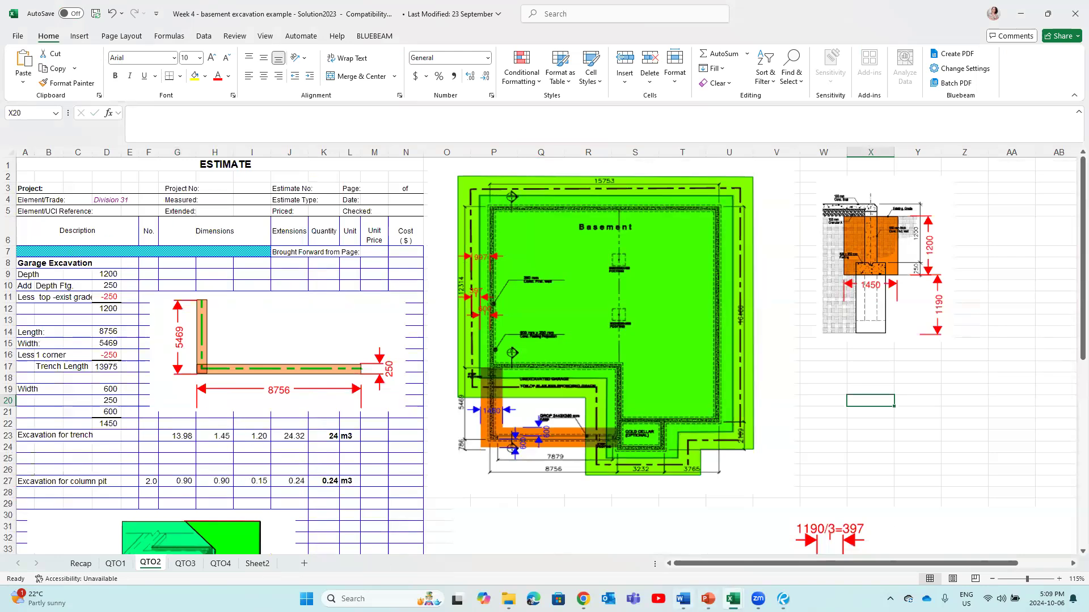
# Step: Check the garage step footing trench item on the template's Recap31-1 sheet and return to the help sketch in Revu
pyautogui.hotkey('alt', 'Tab')
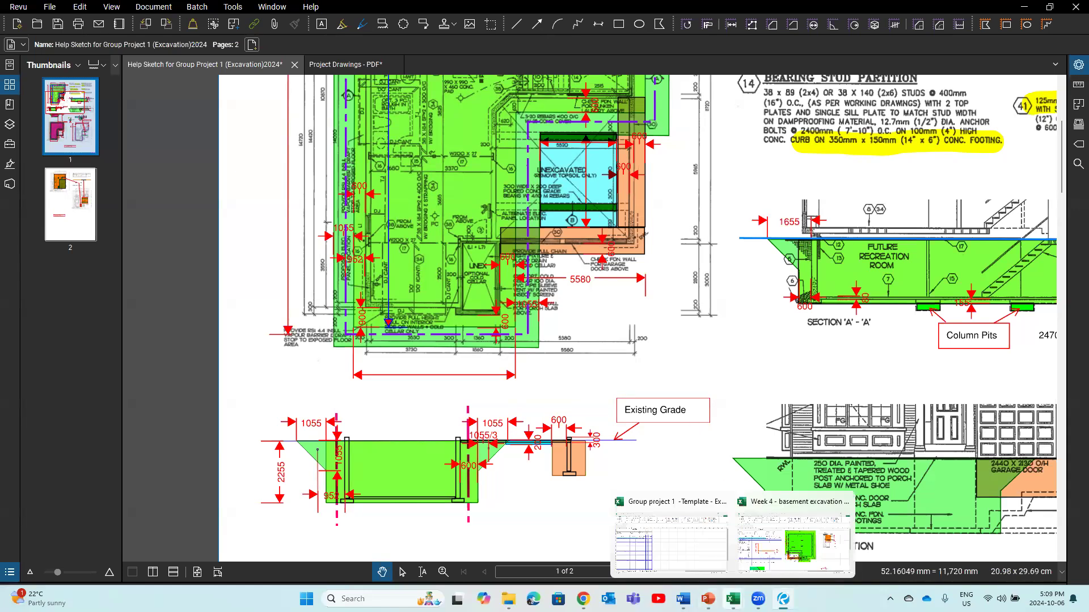
pyautogui.click(665, 561)
pyautogui.click(88, 563)
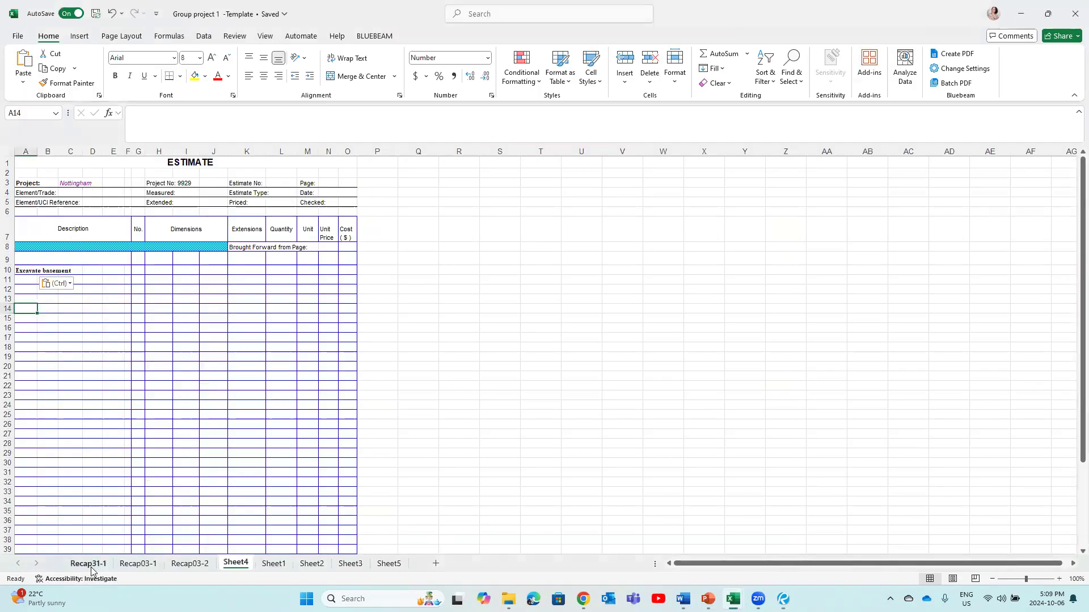
pyautogui.click(36, 349)
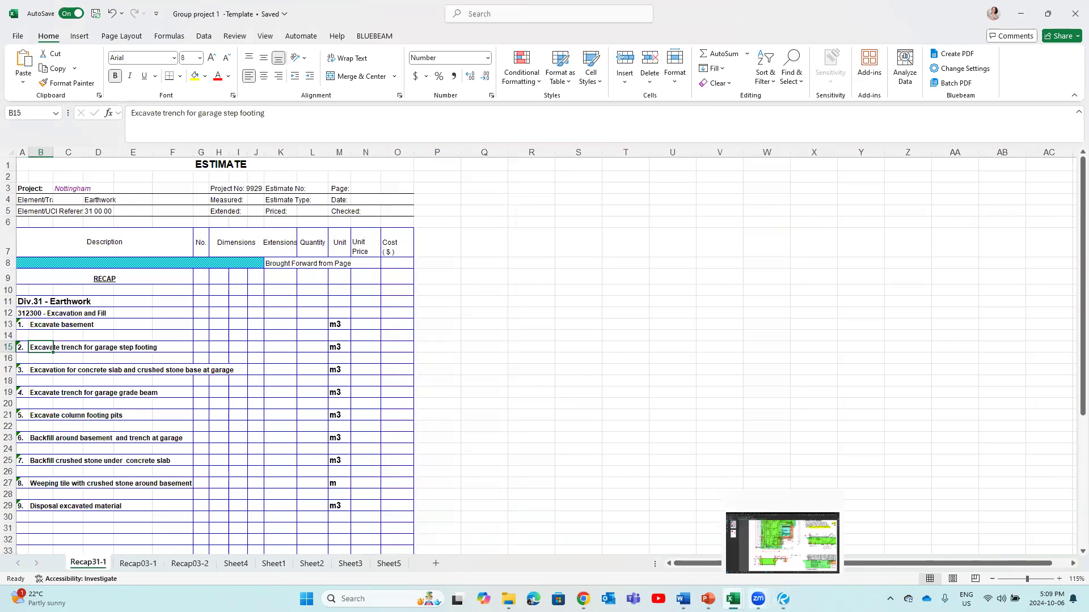
pyautogui.click(784, 599)
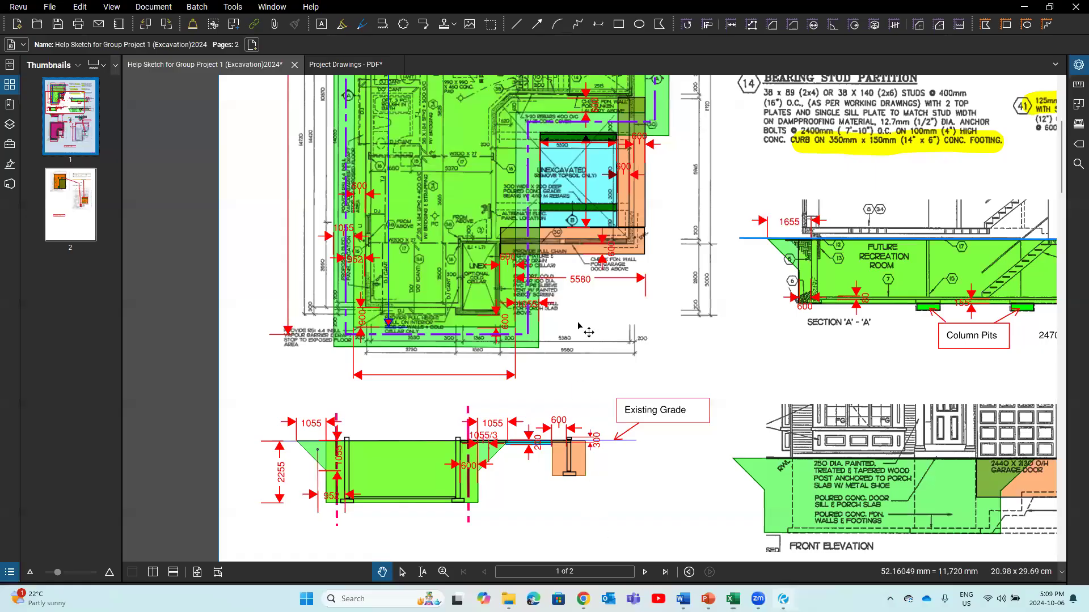
# Step: Examine the garage step footing trench on the basement plan and how its outline overlaps the basement excavation
pyautogui.scroll(2, 595, 301)
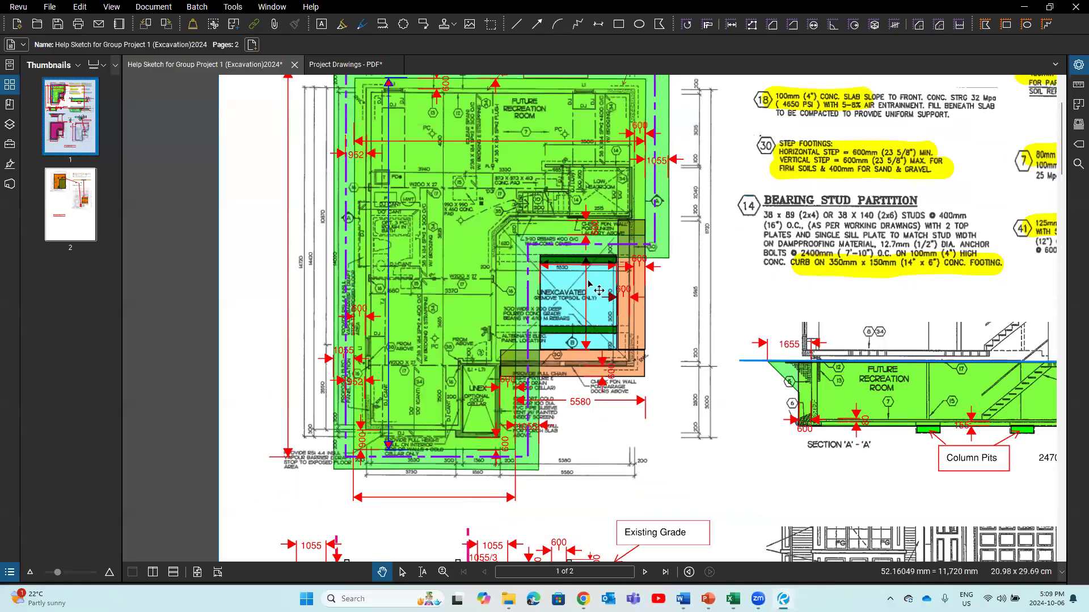
pyautogui.scroll(1, 618, 295)
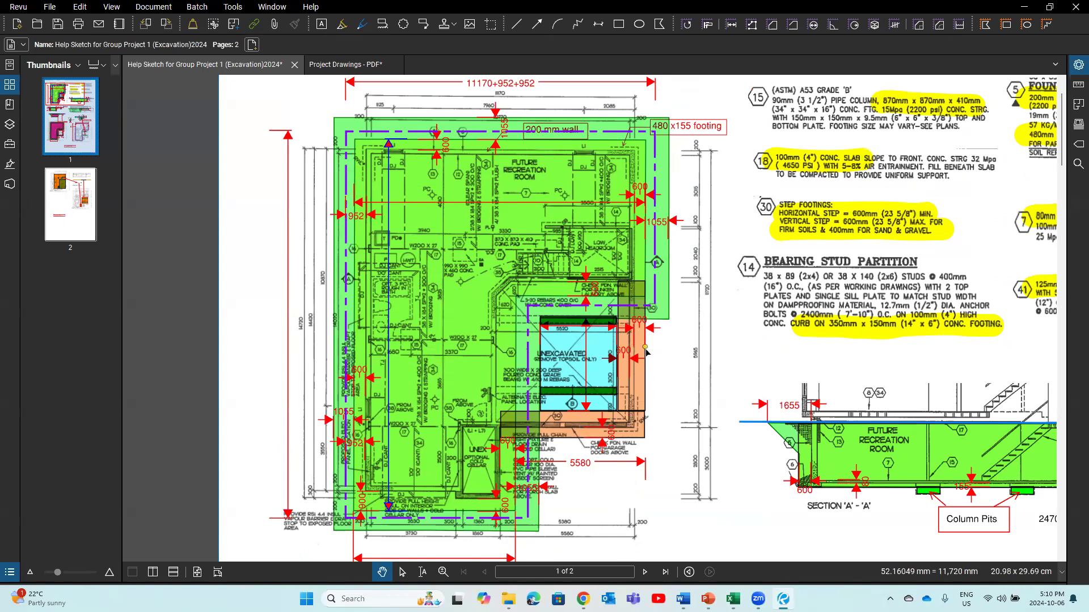
pyautogui.scroll(-3, 647, 353)
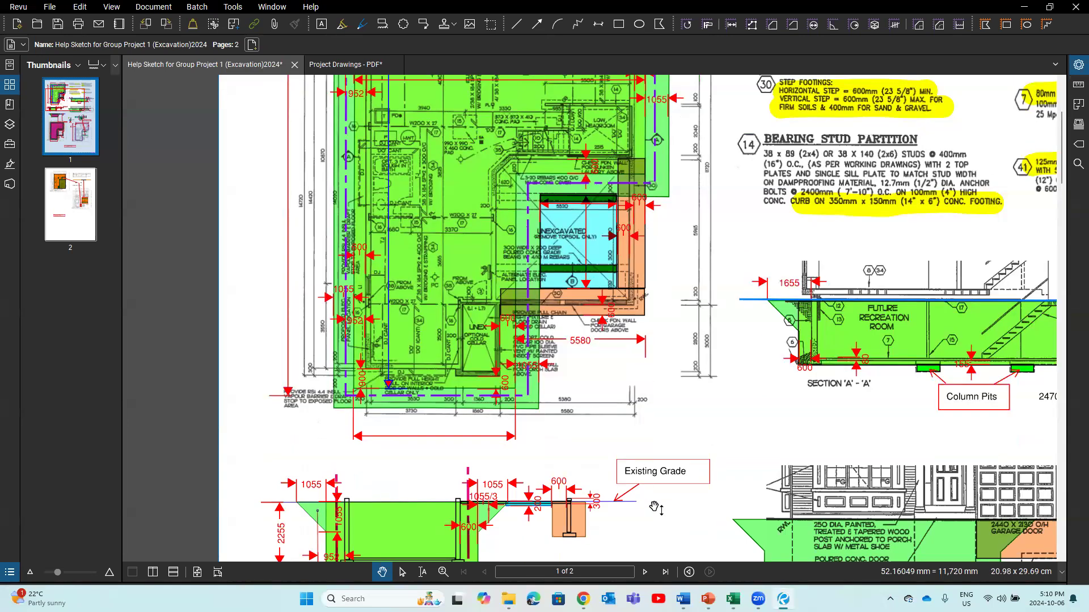
pyautogui.moveTo(609, 384); pyautogui.dragTo(605, 384)
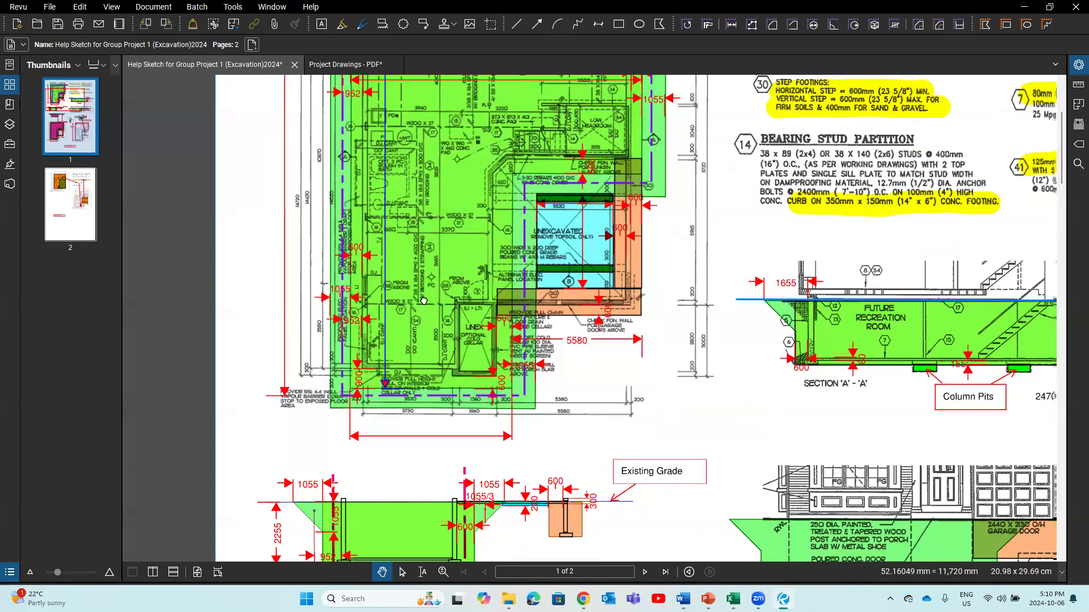
pyautogui.moveTo(423, 300); pyautogui.dragTo(303, 260)
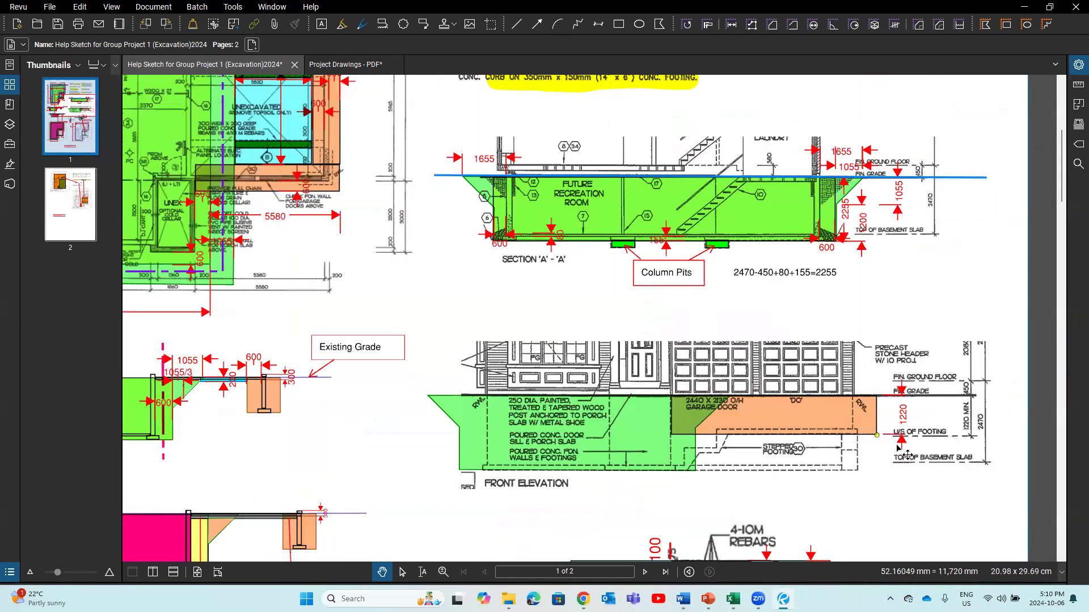
# Step: Study the garage trench depth on the front elevation and its cross-section under existing grade, and compare them with the basement plan
pyautogui.scroll(1, 897, 469)
pyautogui.scroll(1, 898, 470)
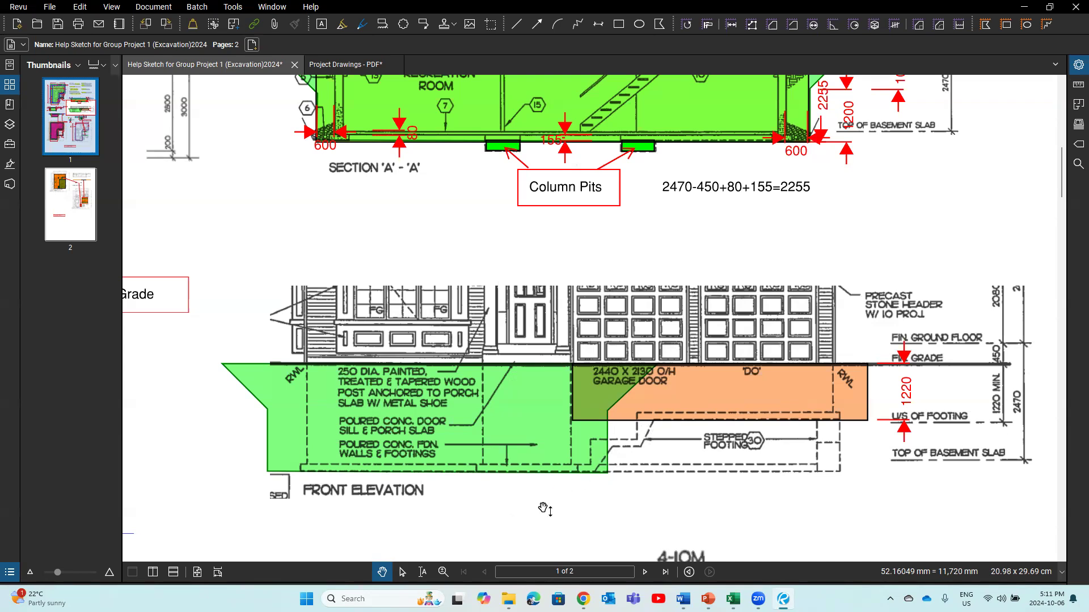
pyautogui.moveTo(574, 518); pyautogui.dragTo(647, 504)
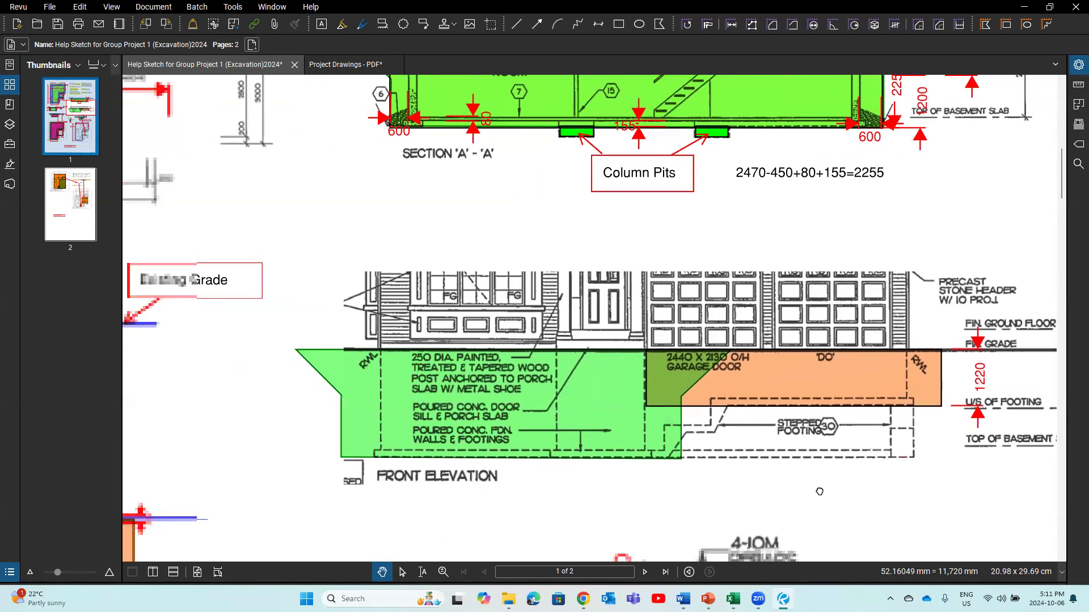
pyautogui.moveTo(819, 492); pyautogui.dragTo(1055, 499)
pyautogui.moveTo(409, 450); pyautogui.dragTo(426, 464)
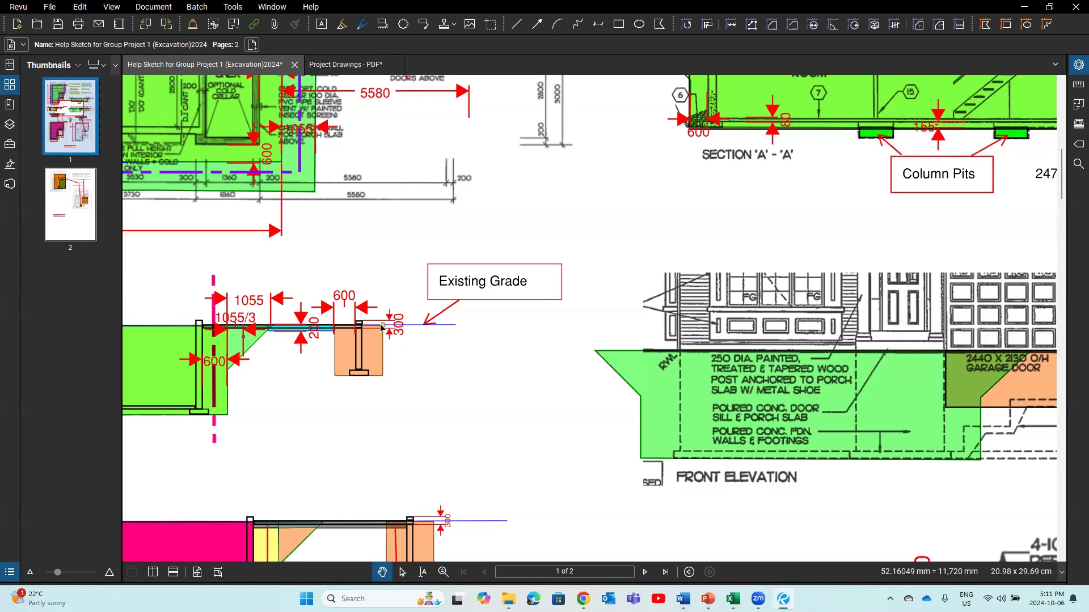
pyautogui.moveTo(393, 226); pyautogui.dragTo(407, 243)
pyautogui.click(80, 7)
pyautogui.click(88, 21)
pyautogui.click(625, 183)
pyautogui.scroll(5, 626, 183)
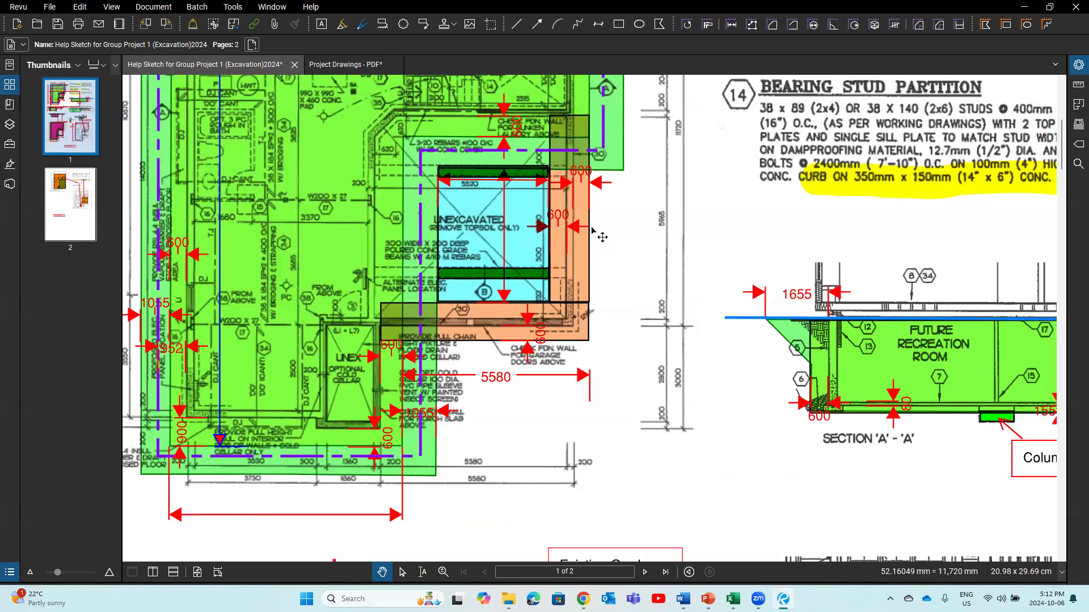
# Step: Check item 3, the garage concrete slab and crushed stone base excavation, in the Excel template's Recap31-1 sheet and return to Revu
pyautogui.moveTo(733, 598)
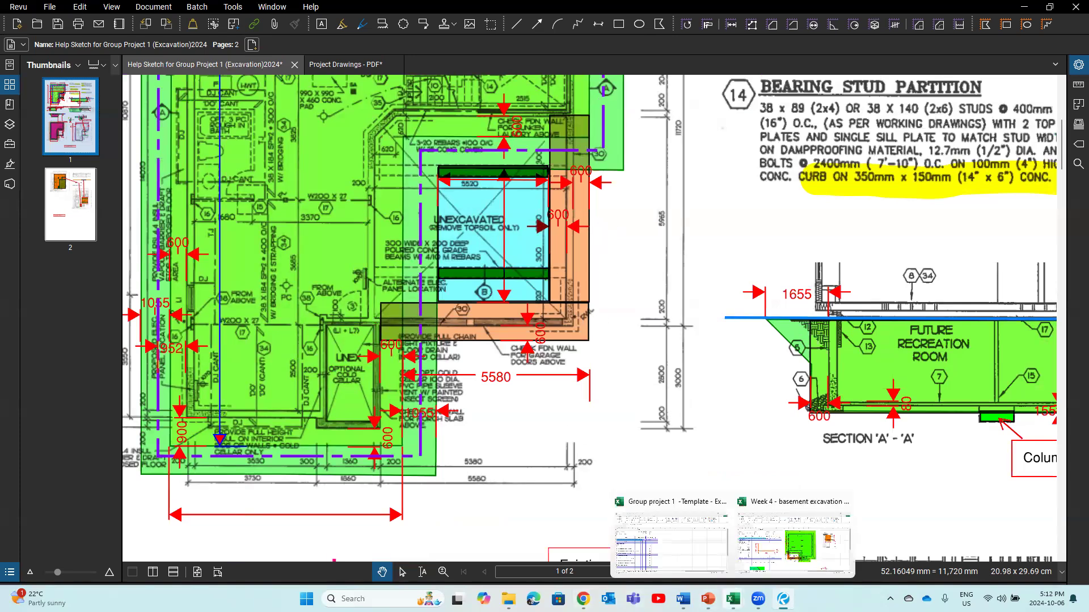
pyautogui.click(694, 558)
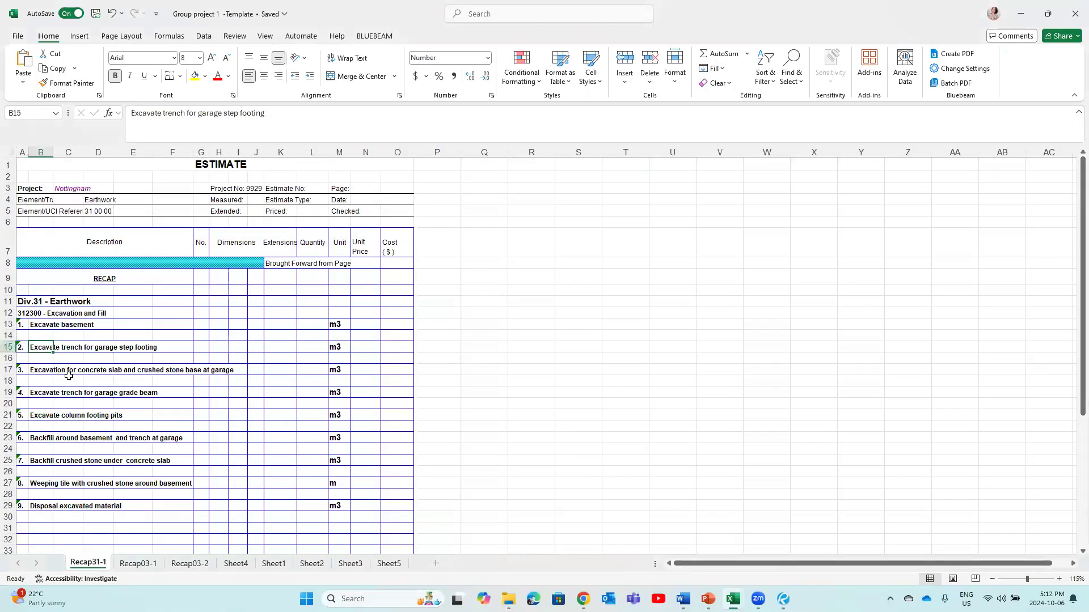
pyautogui.click(36, 373)
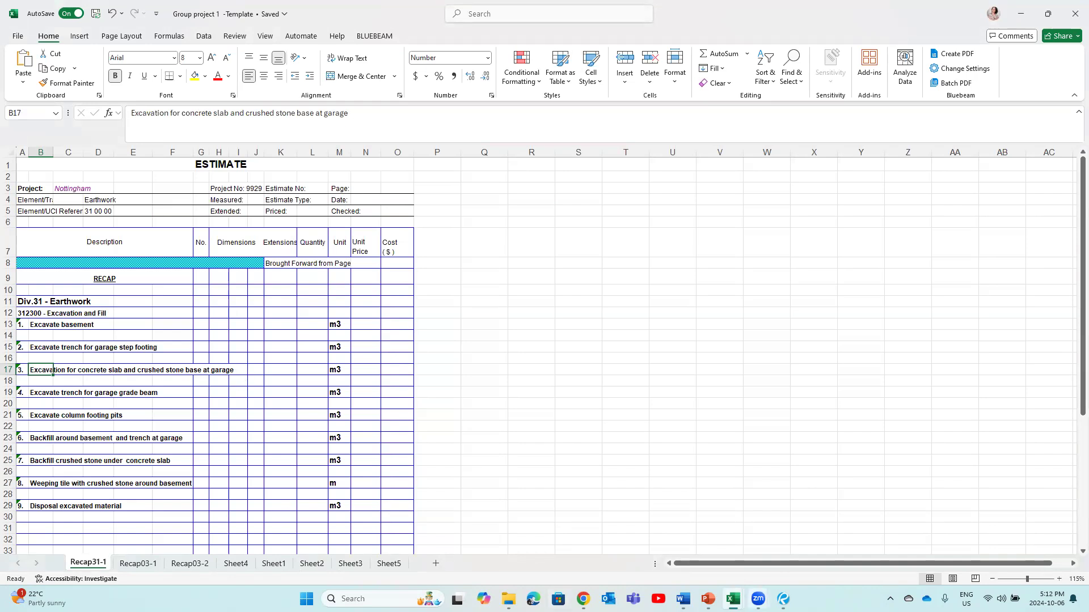
pyautogui.moveTo(783, 598)
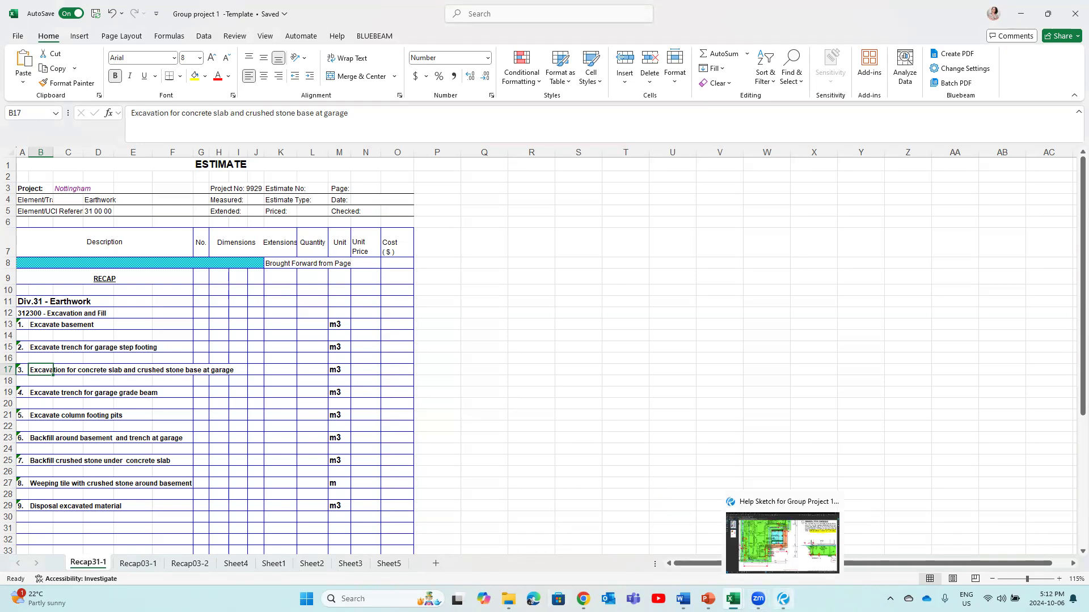
pyautogui.click(737, 532)
# Step: Examine the unexcavated garage slab area on the basement plan together with its layer in the cross-section
pyautogui.moveTo(735, 513); pyautogui.dragTo(772, 281)
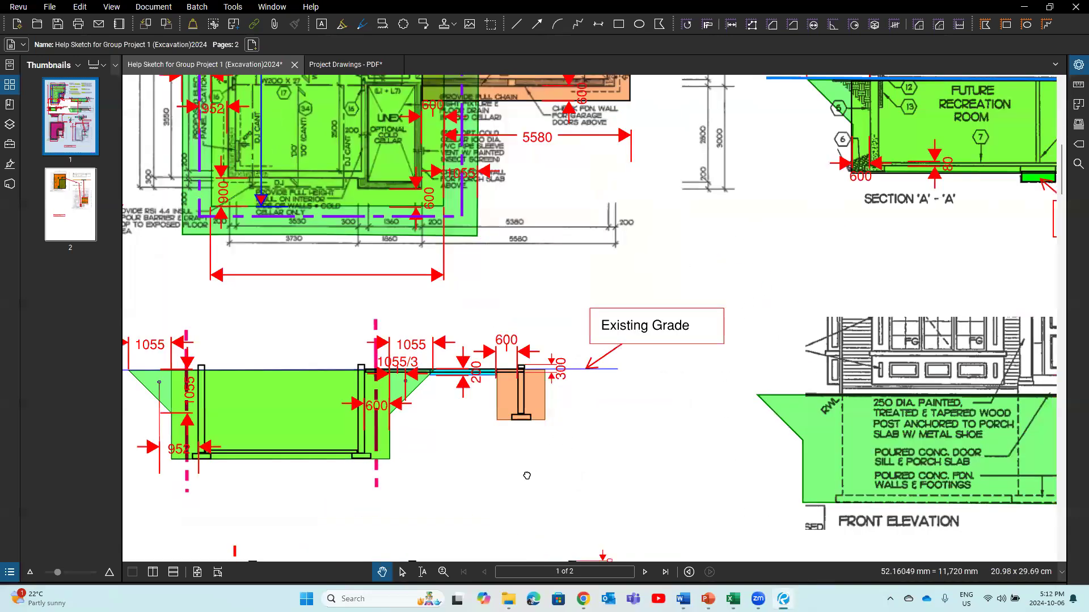
pyautogui.hscroll(-3, 482, 462)
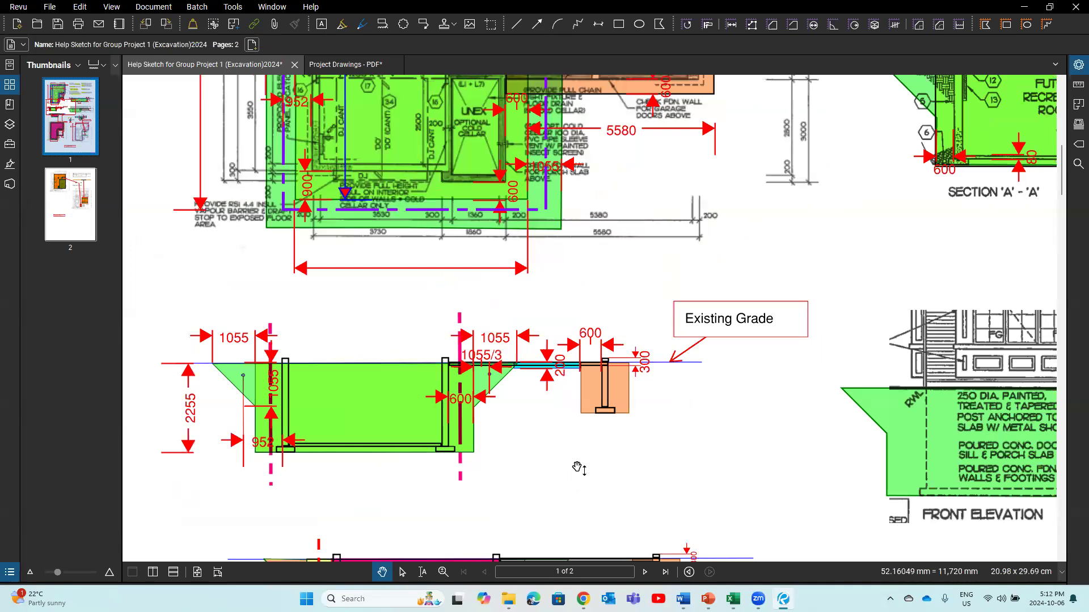
pyautogui.scroll(2, 569, 492)
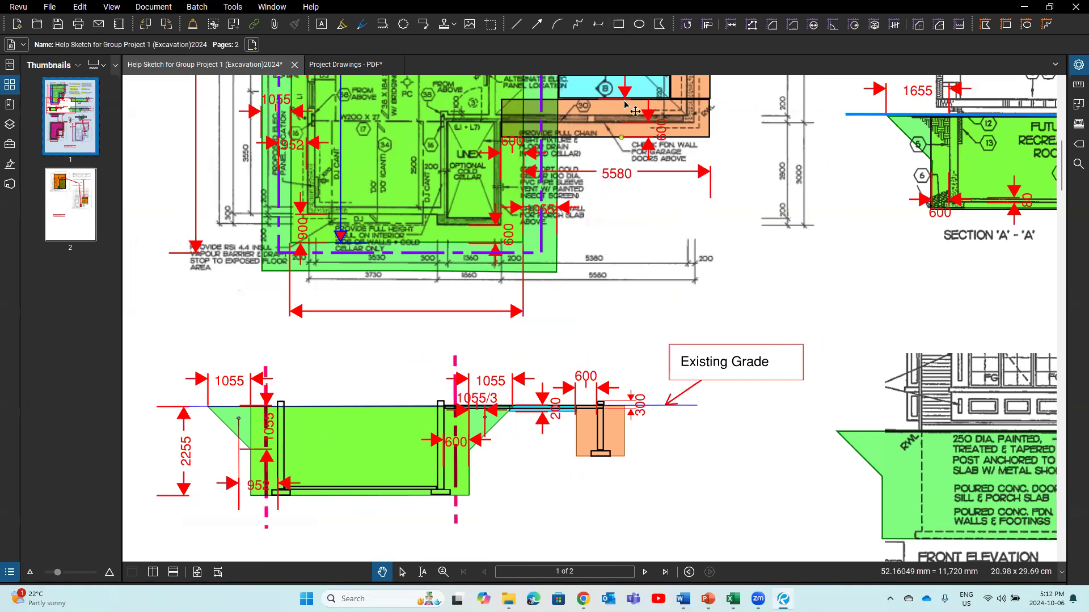
pyautogui.moveTo(822, 285); pyautogui.dragTo(806, 397)
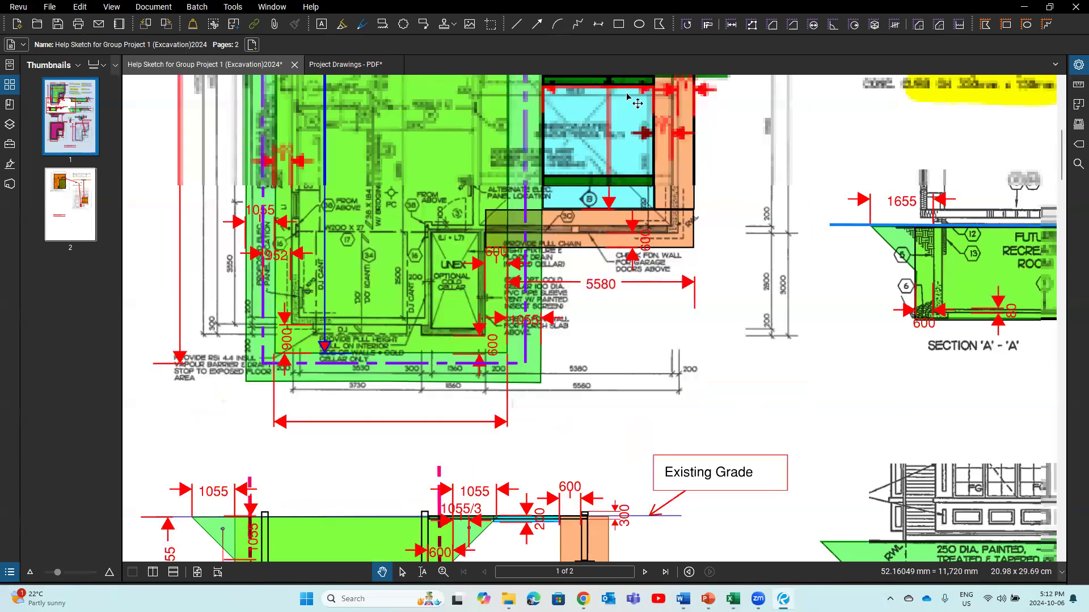
pyautogui.moveTo(638, 104); pyautogui.dragTo(622, 238)
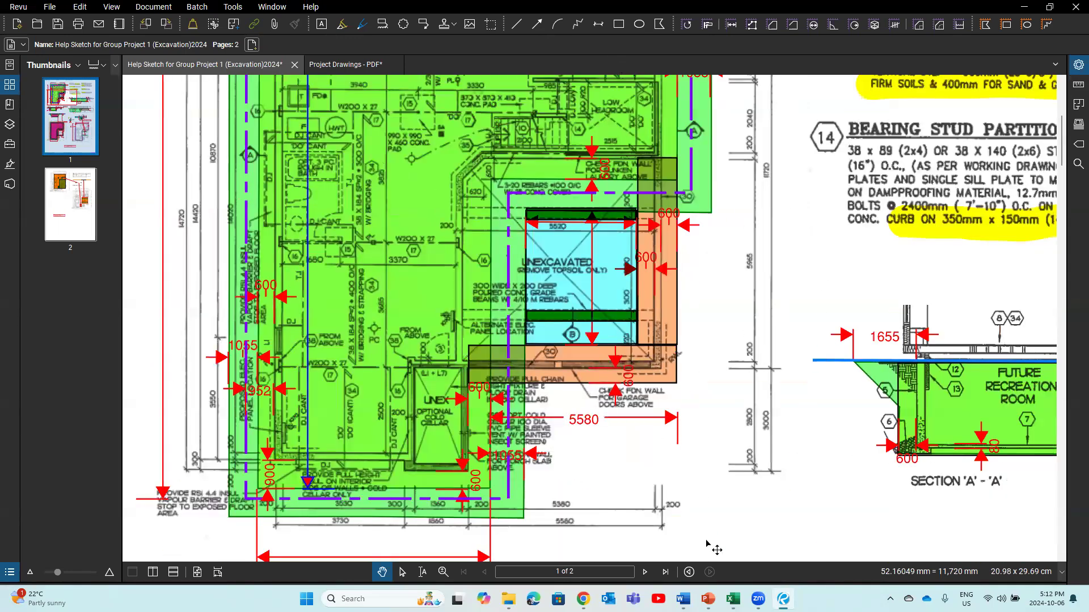
pyautogui.click(729, 531)
pyautogui.click(832, 511)
pyautogui.moveTo(831, 511)
pyautogui.mouseDown()
pyautogui.moveTo(821, 469)
pyautogui.moveTo(829, 420)
pyautogui.mouseUp()
# Step: Compare the garage slab and stone base depth in the cross-section with the slab area's length and width on the plan
pyautogui.scroll(-4, 743, 453)
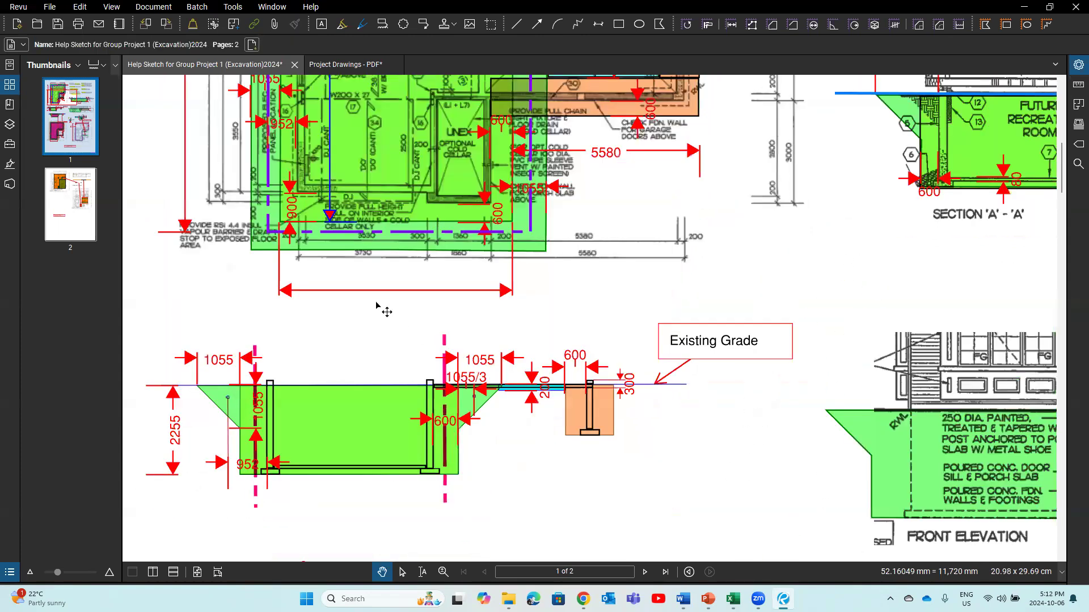
pyautogui.scroll(-1, 647, 316)
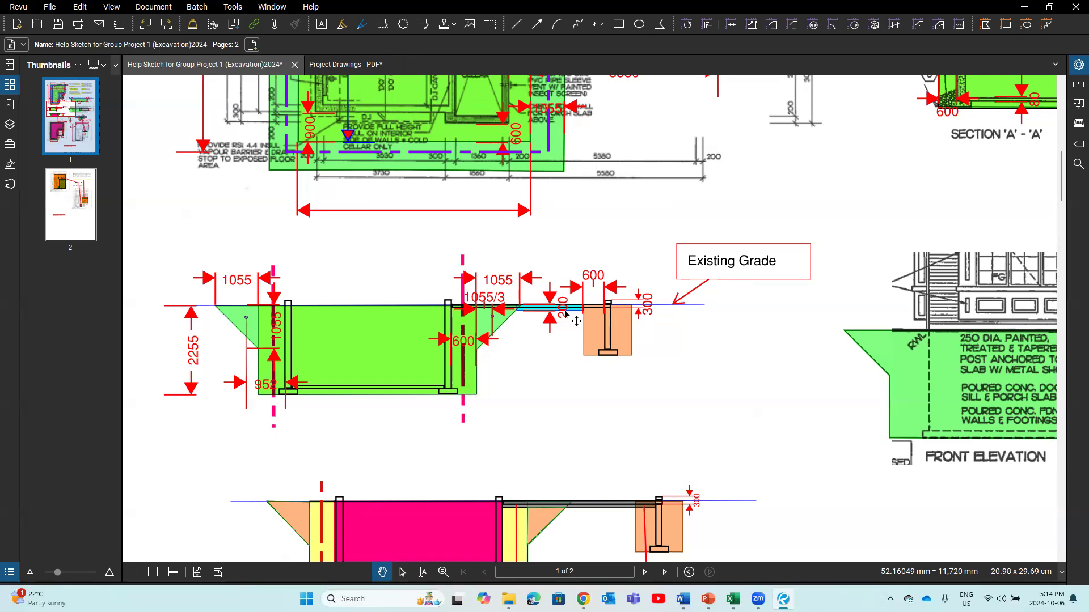
pyautogui.scroll(5, 567, 314)
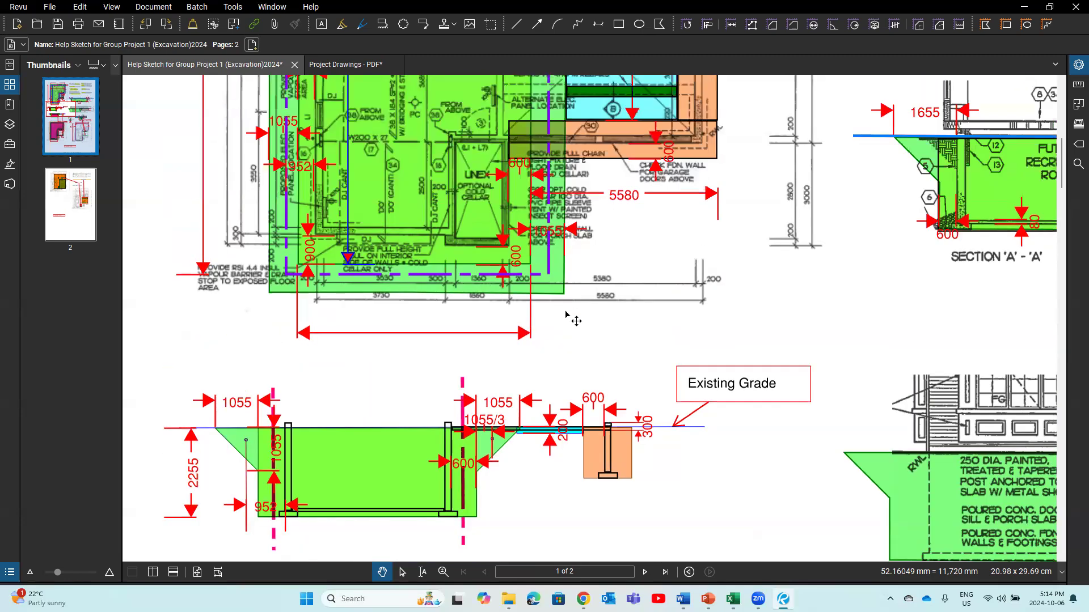
pyautogui.scroll(-2, 565, 314)
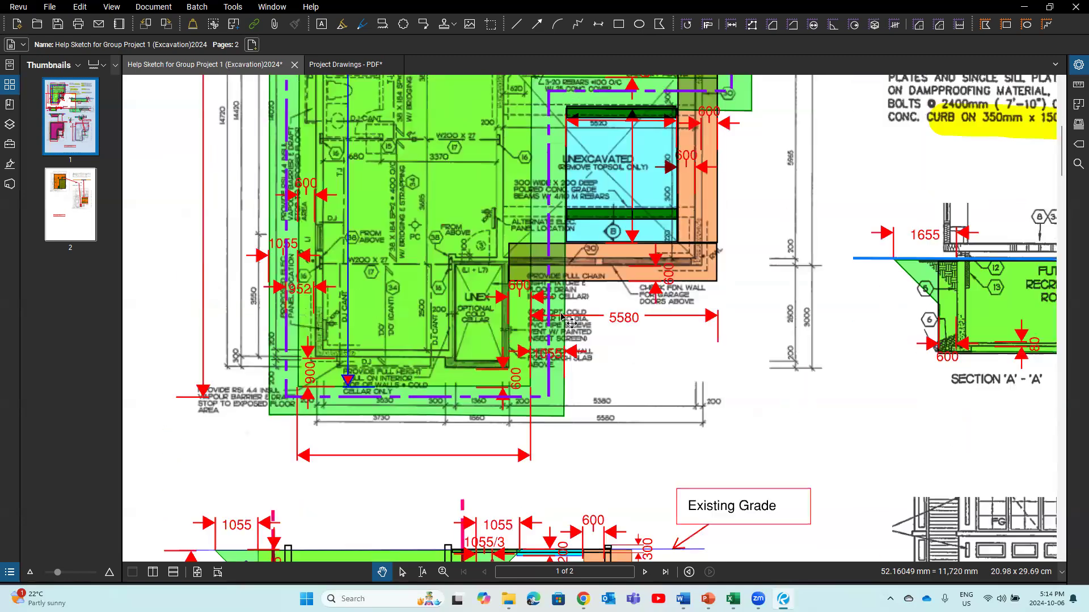
pyautogui.scroll(2, 640, 233)
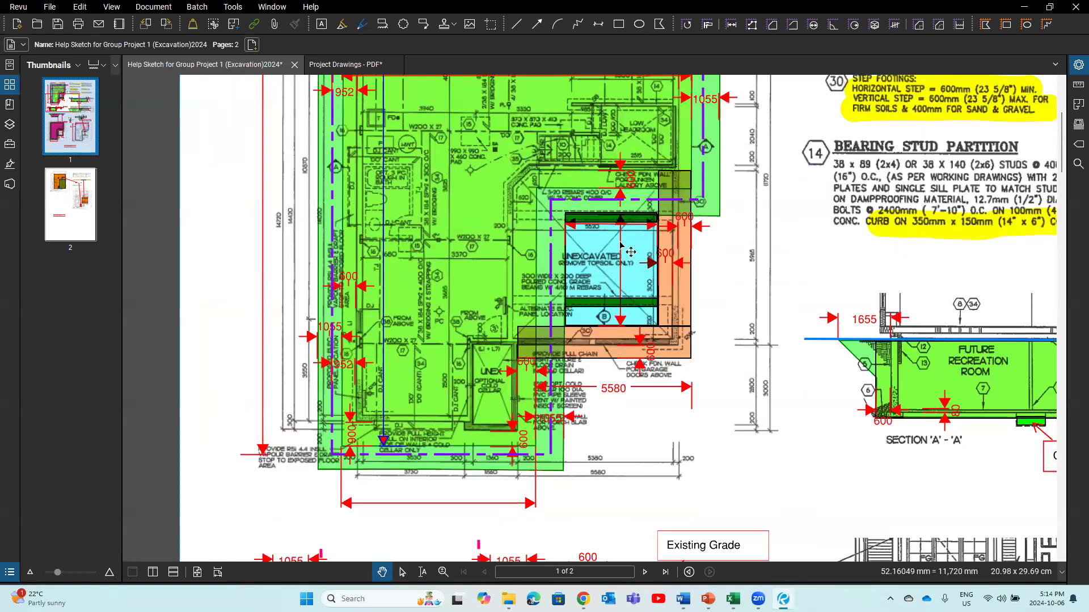
pyautogui.scroll(-1, 611, 405)
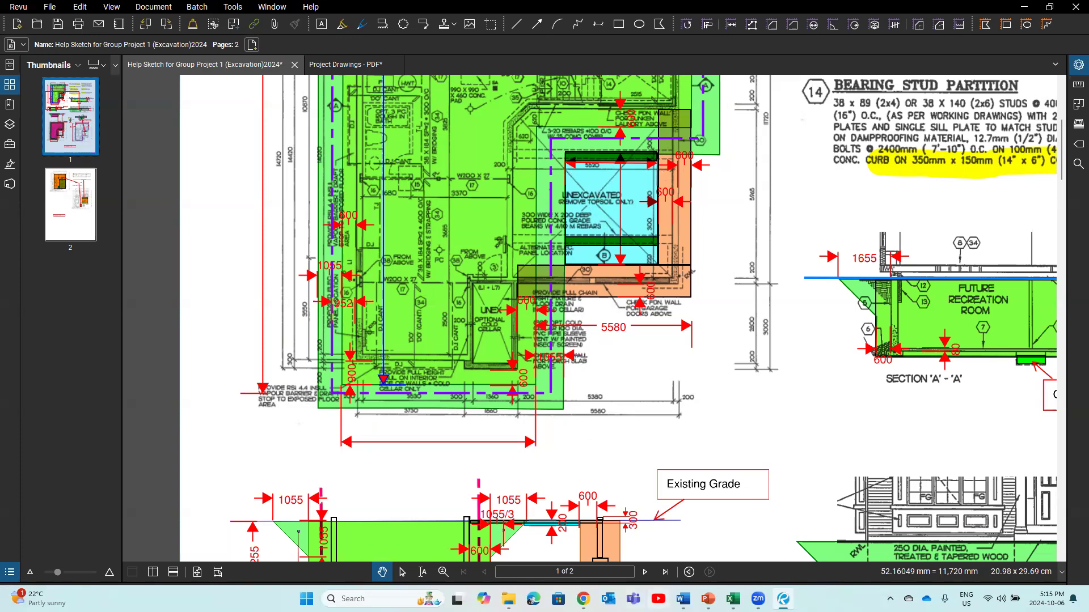
# Step: Check item 4, the garage grade beam trench, in the Excel template and view the foundation 3D image on slide 6 in PowerPoint
pyautogui.moveTo(733, 599)
pyautogui.click(657, 530)
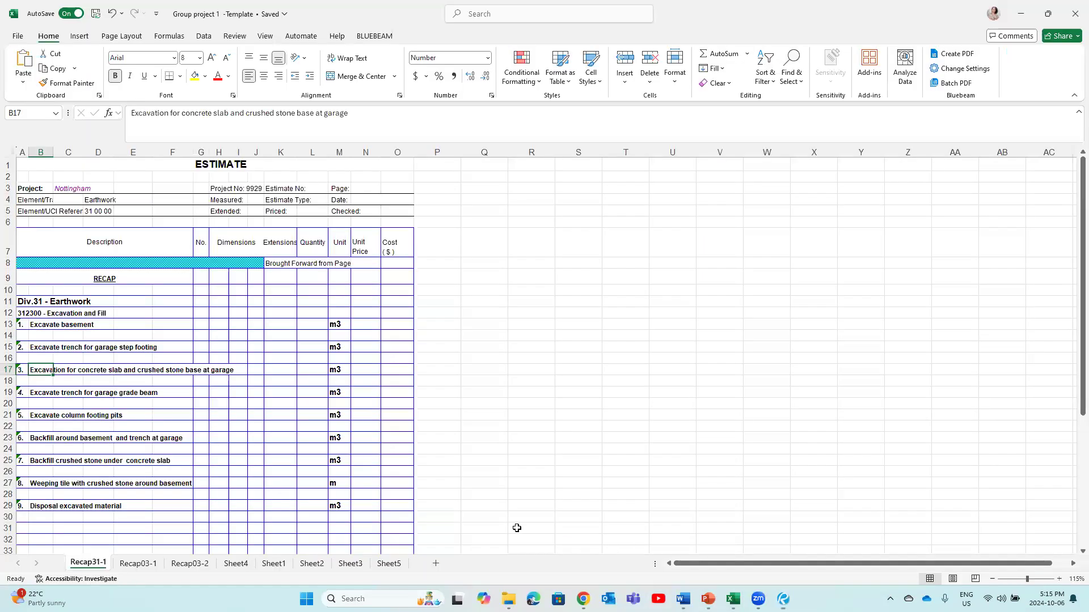
pyautogui.click(34, 393)
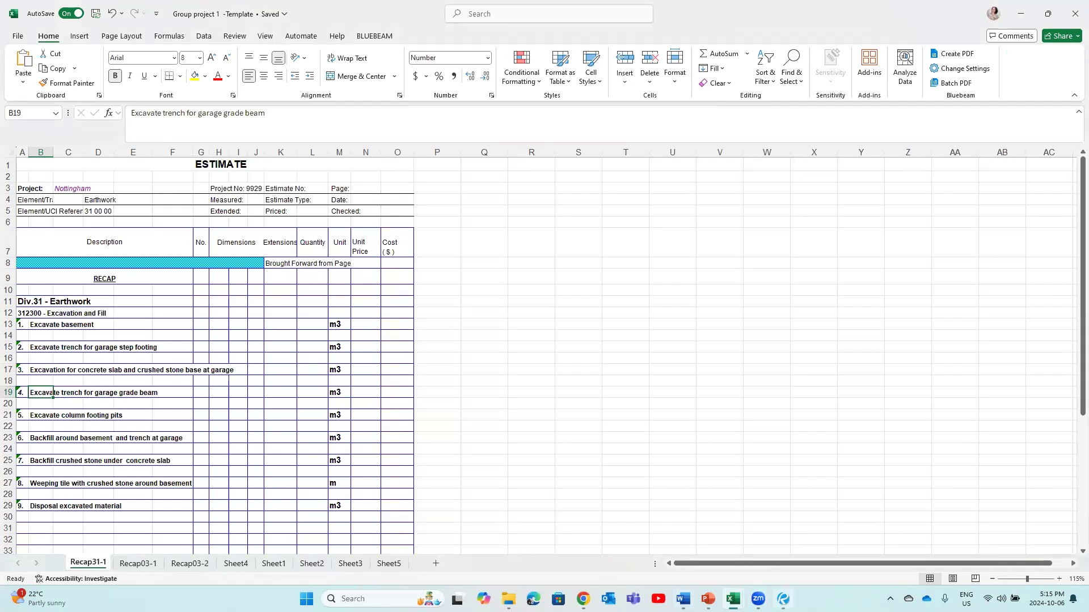
pyautogui.hotkey('alt', 'Tab')
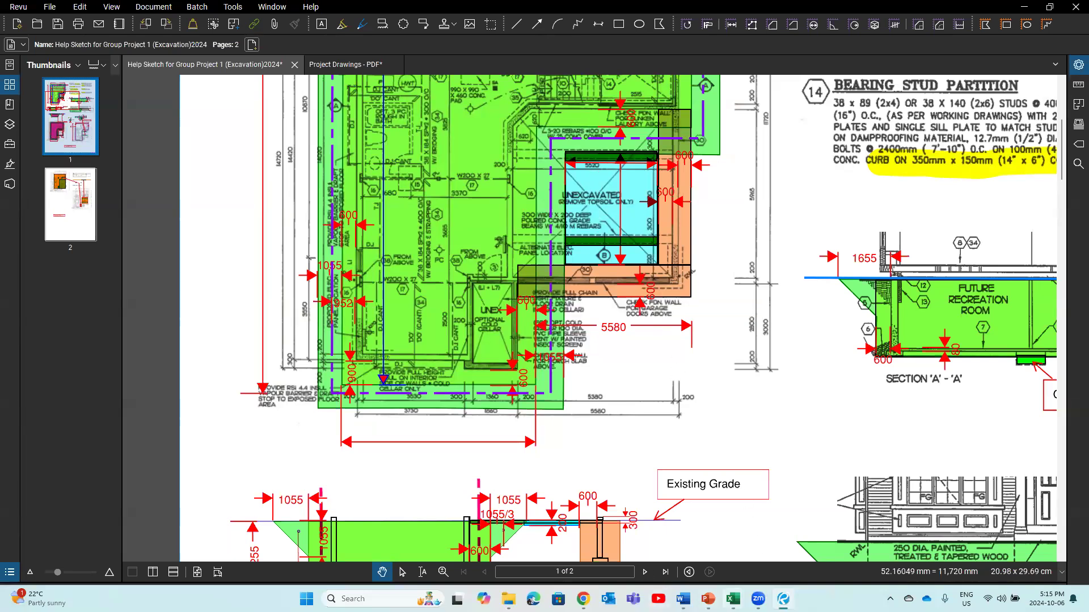
pyautogui.click(708, 598)
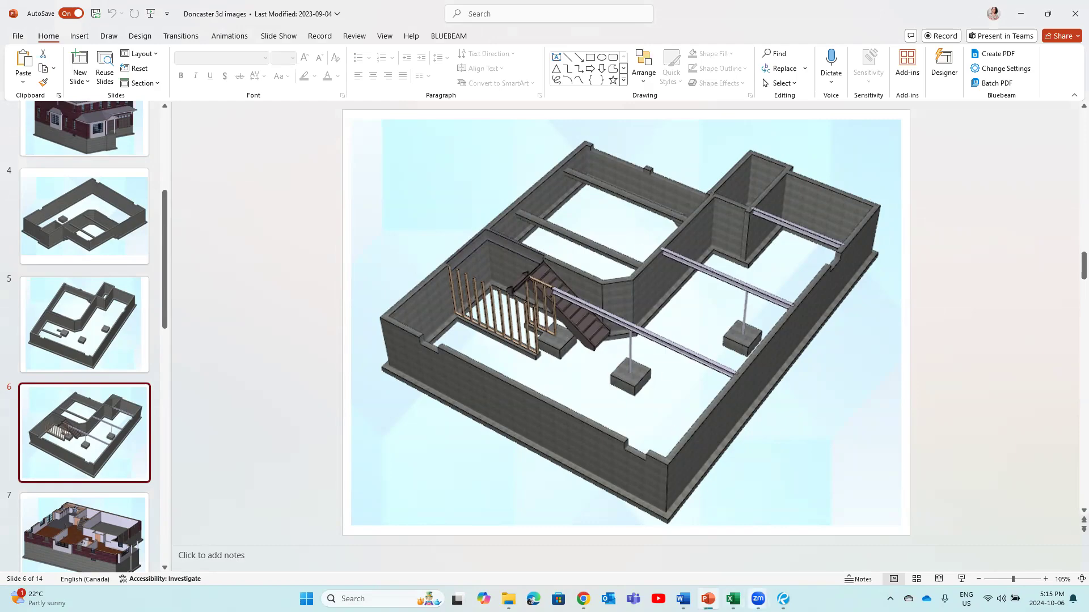
pyautogui.click(783, 599)
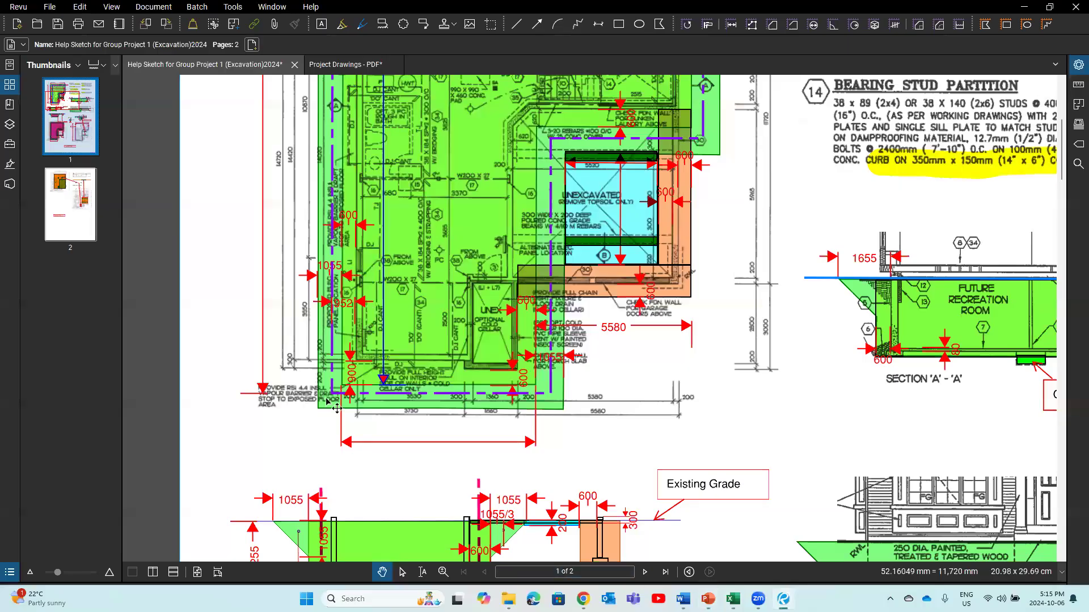
# Step: In Revu, open the basement plan on page 2 of the Project Drawings PDF and examine the grade beam detail
pyautogui.click(321, 67)
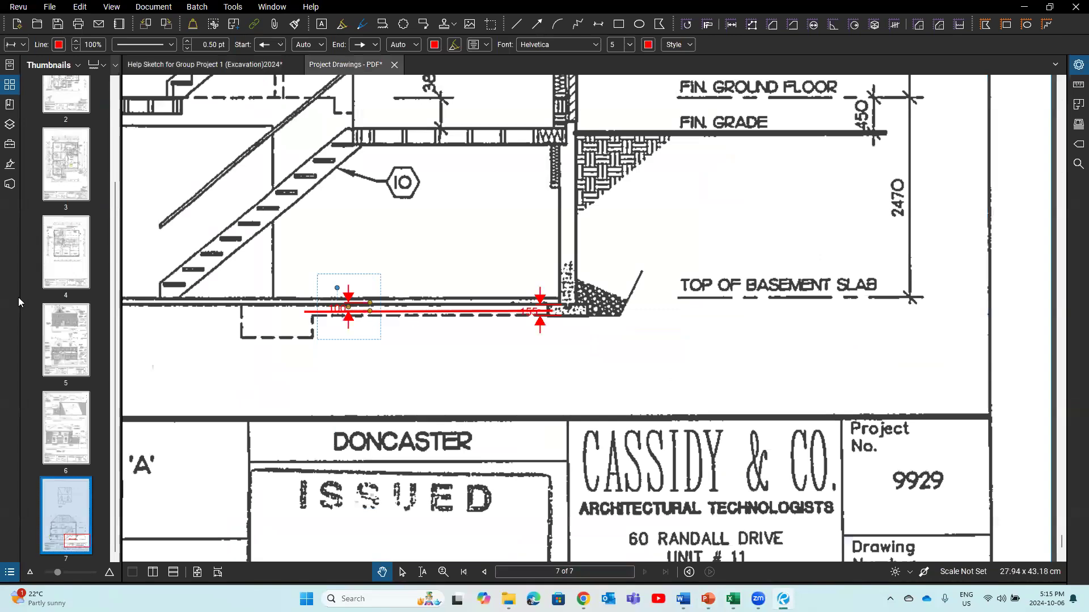
pyautogui.scroll(3, 57, 170)
pyautogui.click(66, 204)
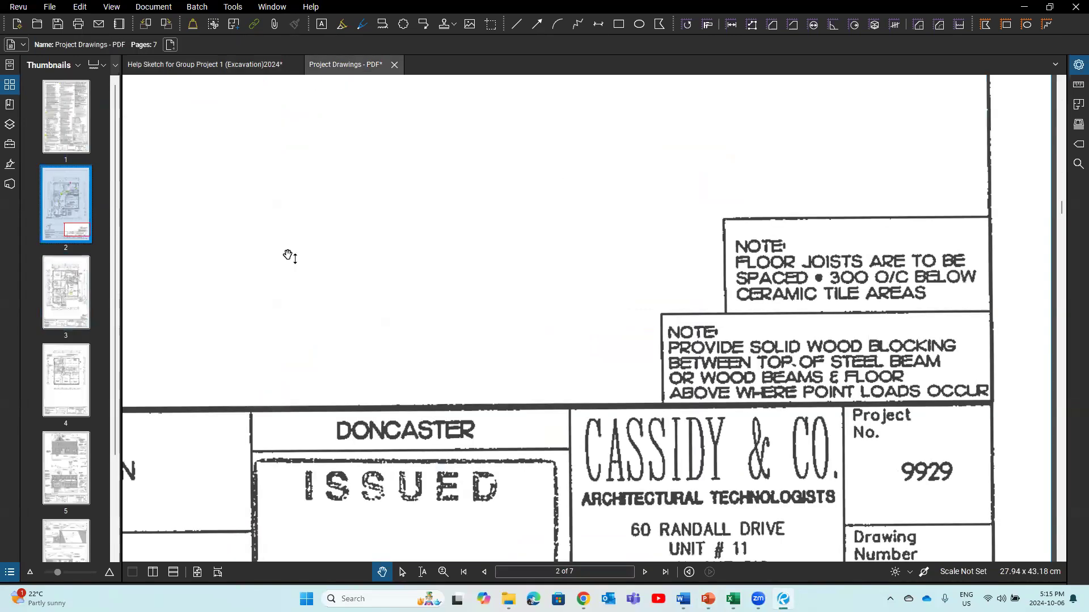
pyautogui.scroll(-3, 343, 286)
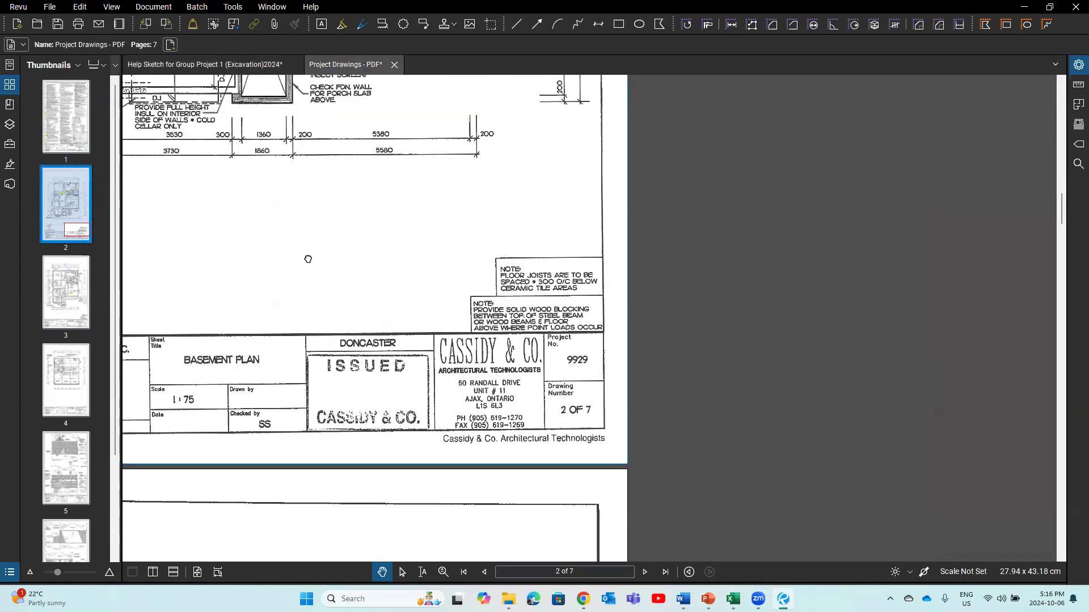
pyautogui.scroll(-1, 519, 369)
pyautogui.moveTo(519, 411); pyautogui.dragTo(512, 454)
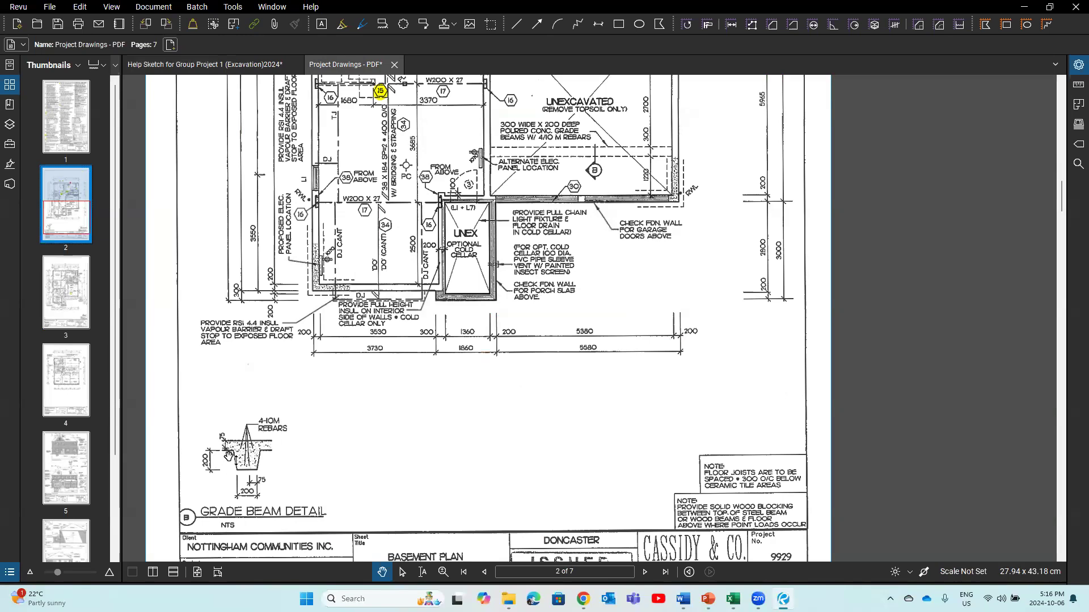
# Step: Return to the excavation help sketch and examine the grade beam trench detail and the two beams it points to on the plan
pyautogui.click(205, 64)
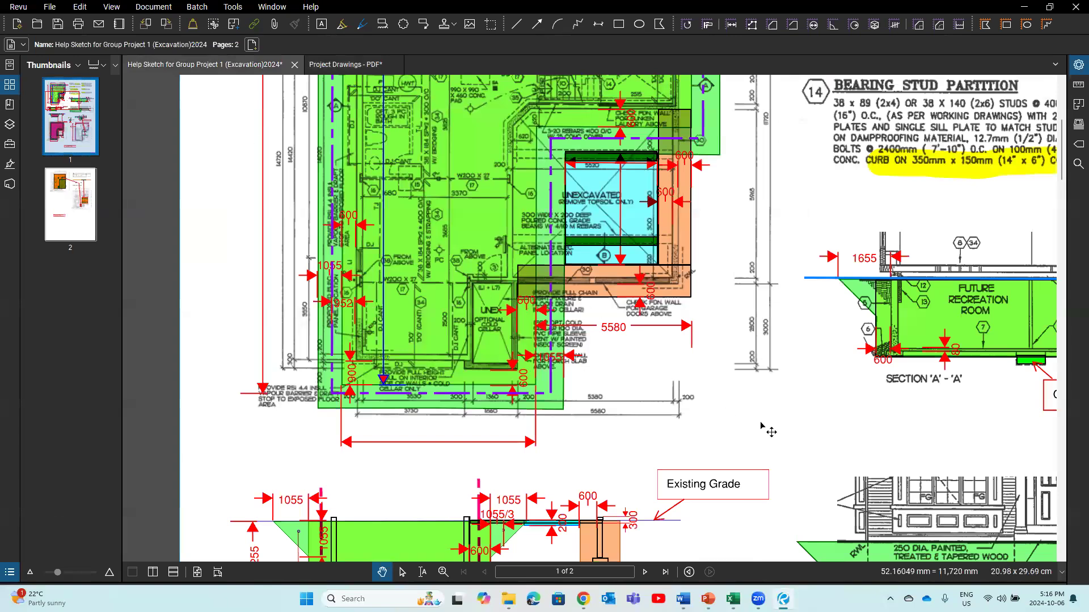
pyautogui.moveTo(817, 456)
pyautogui.mouseDown()
pyautogui.moveTo(807, 393)
pyautogui.moveTo(551, 294)
pyautogui.mouseUp()
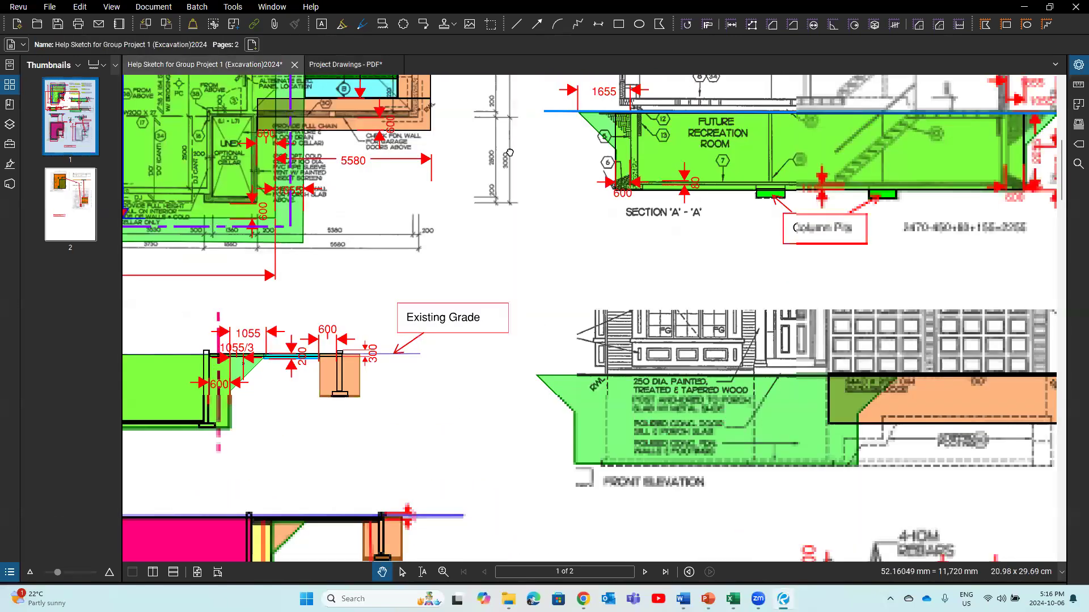
pyautogui.moveTo(464, 68); pyautogui.dragTo(459, 76)
pyautogui.moveTo(1010, 436)
pyautogui.mouseDown()
pyautogui.moveTo(985, 450)
pyautogui.moveTo(1025, 489)
pyautogui.moveTo(1058, 498)
pyautogui.mouseUp()
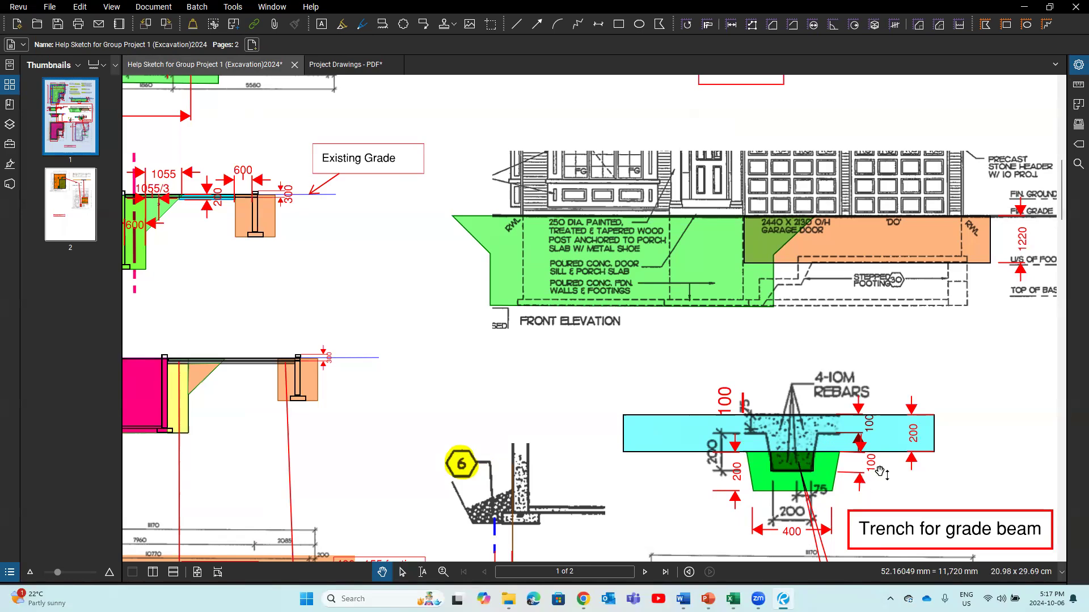
pyautogui.scroll(-3, 947, 450)
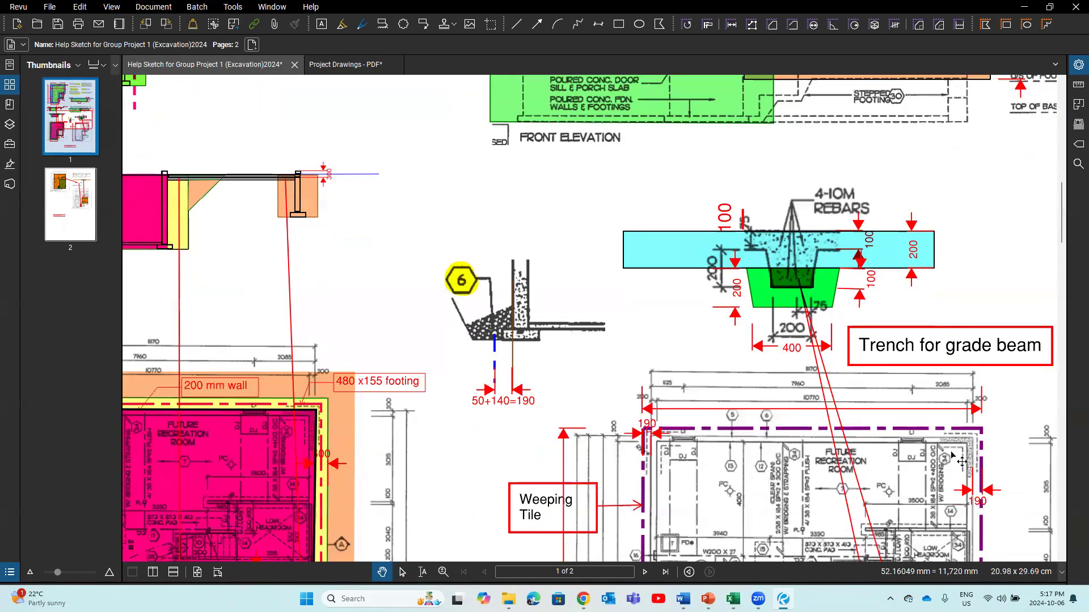
pyautogui.scroll(-3, 962, 462)
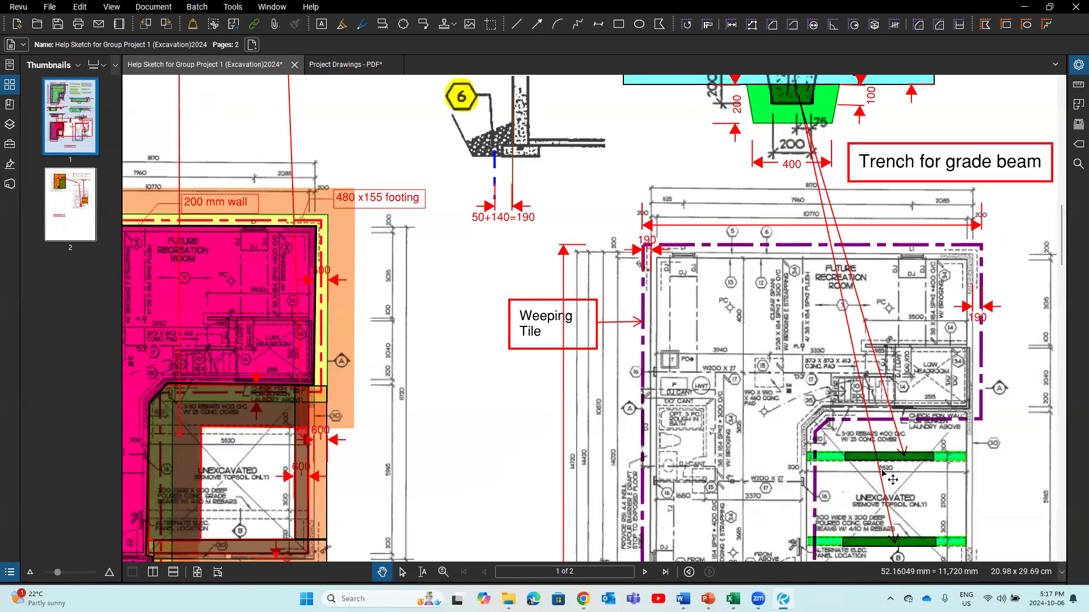
pyautogui.scroll(1, 883, 472)
pyautogui.scroll(-2, 883, 479)
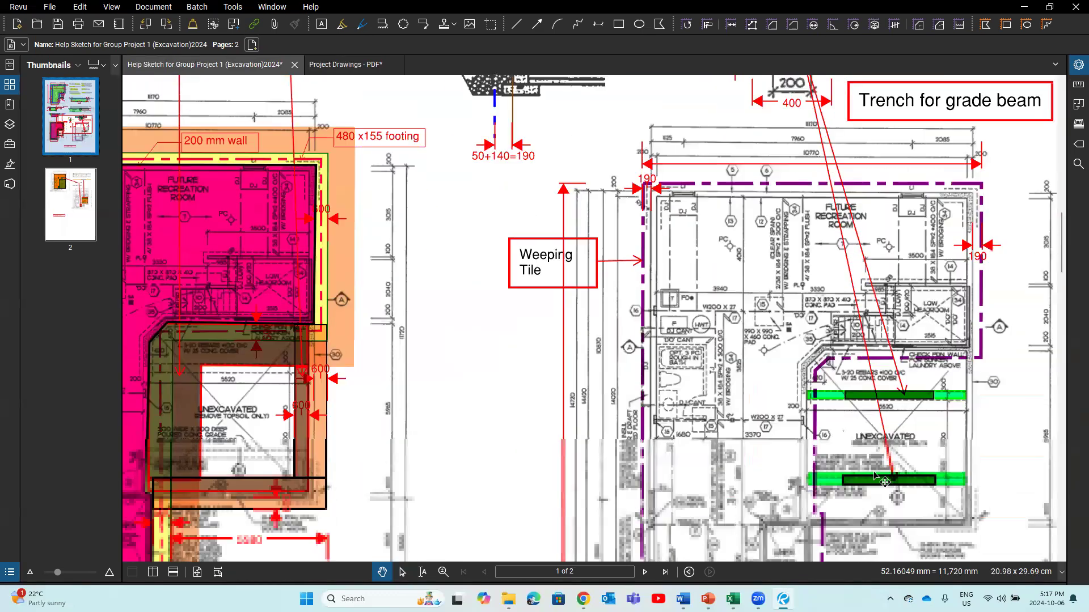
# Step: Compare the grade beam trench detail with the beams in the unexcavated garage area on the excavation plan
pyautogui.scroll(6, 397, 265)
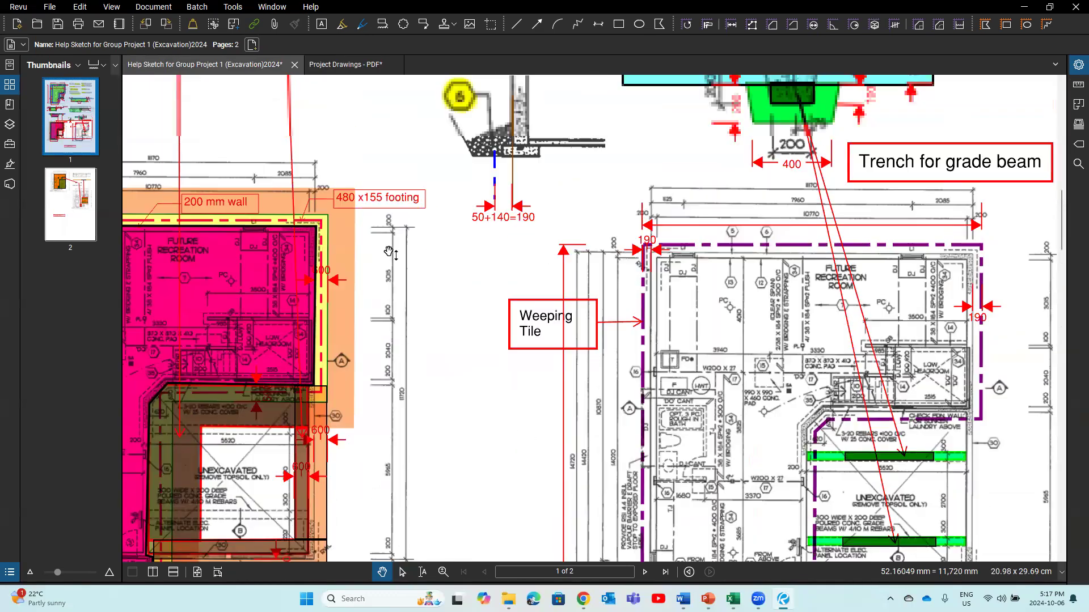
pyautogui.scroll(3, 397, 264)
pyautogui.scroll(3, 397, 266)
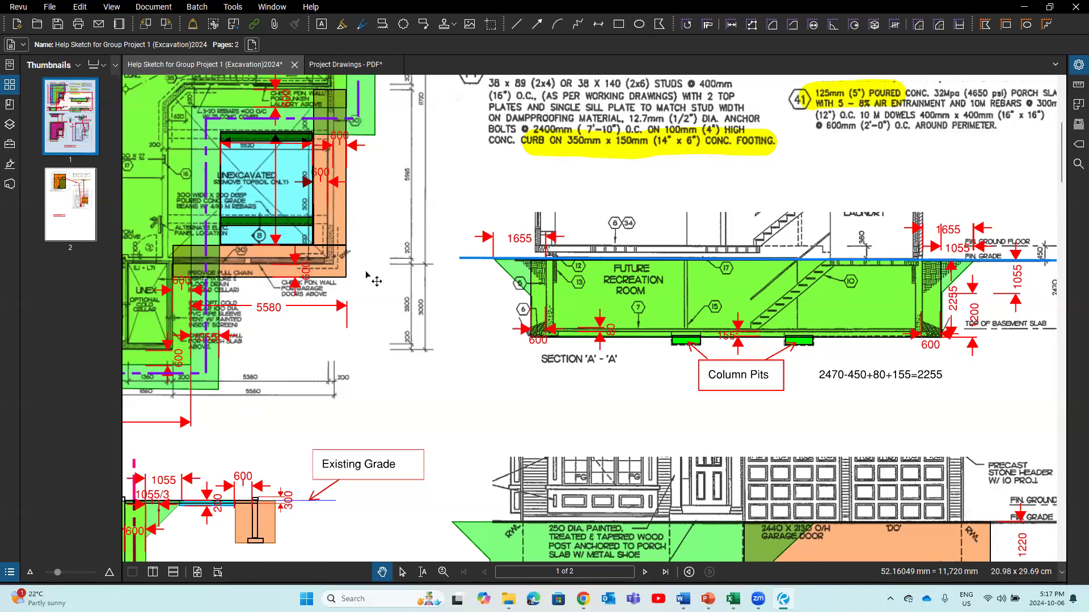
pyautogui.scroll(-6, 369, 272)
pyautogui.scroll(-1, 366, 273)
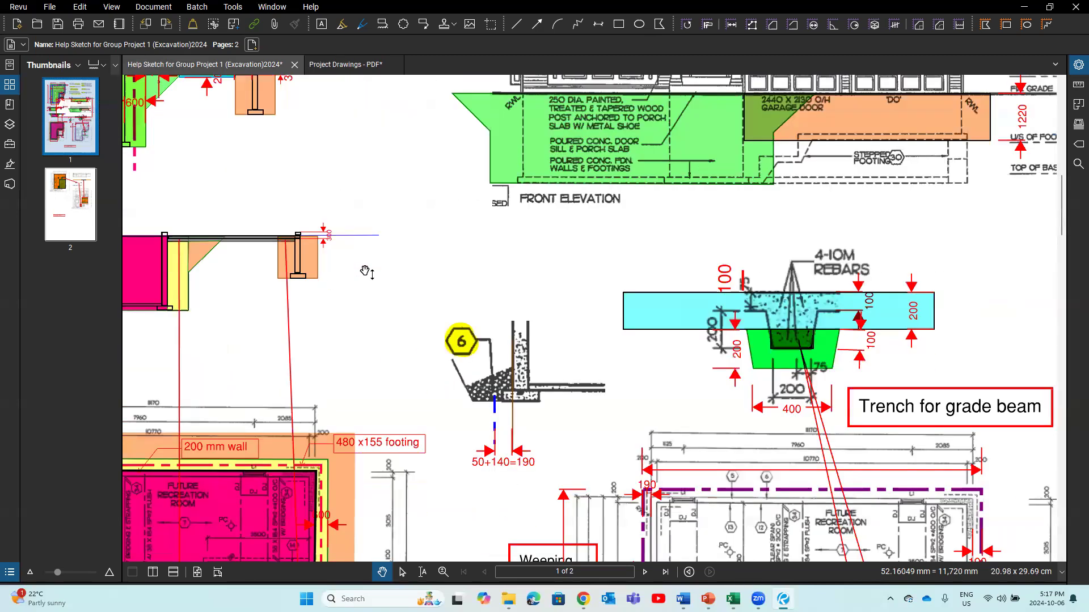
pyautogui.scroll(-1, 440, 286)
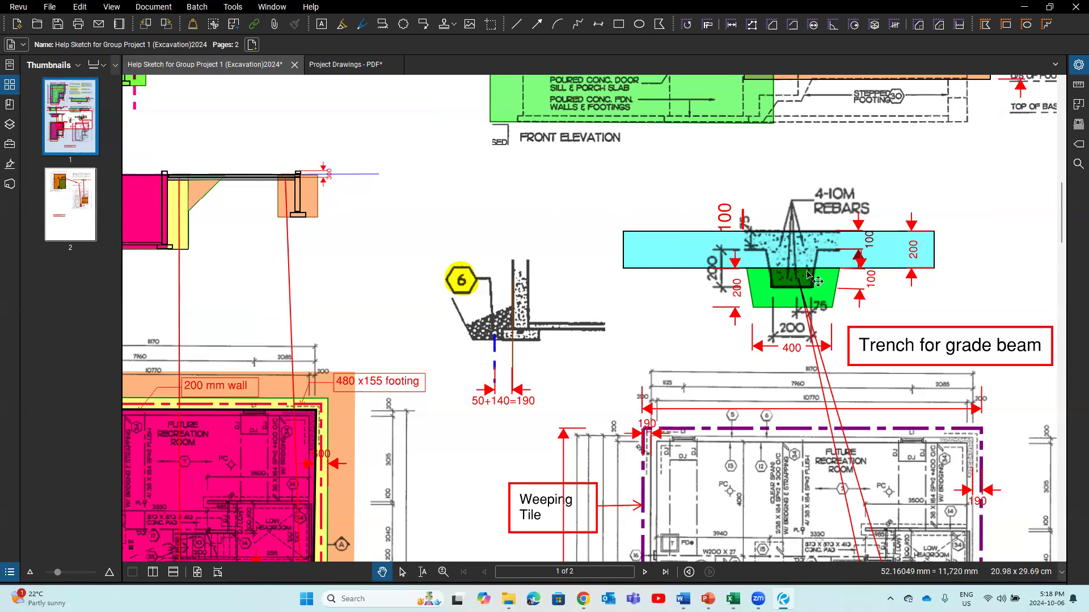
pyautogui.scroll(6, 448, 267)
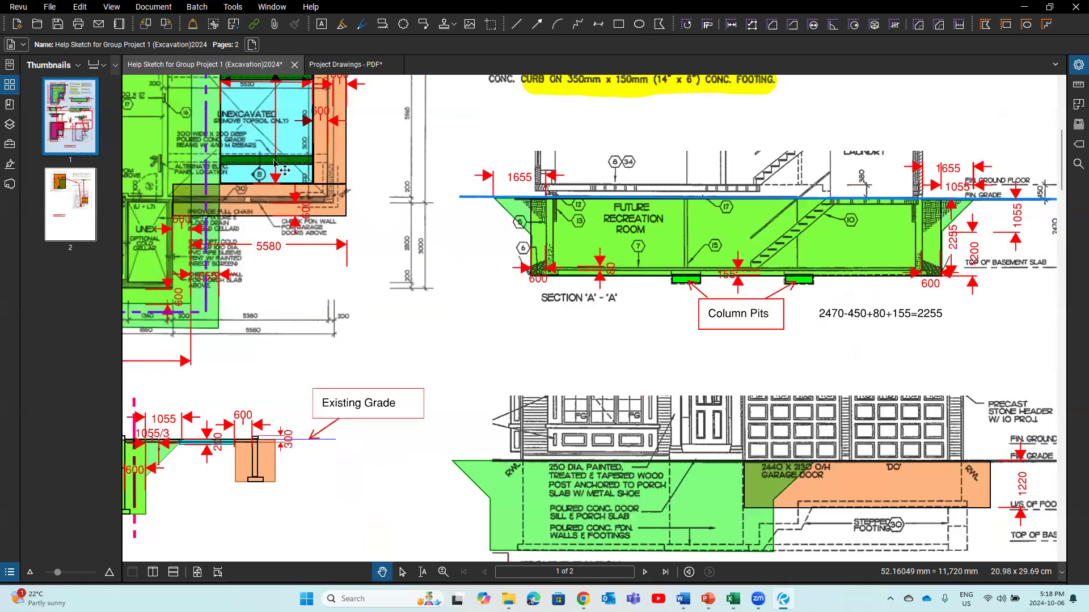
pyautogui.scroll(2, 295, 193)
pyautogui.scroll(-7, 348, 250)
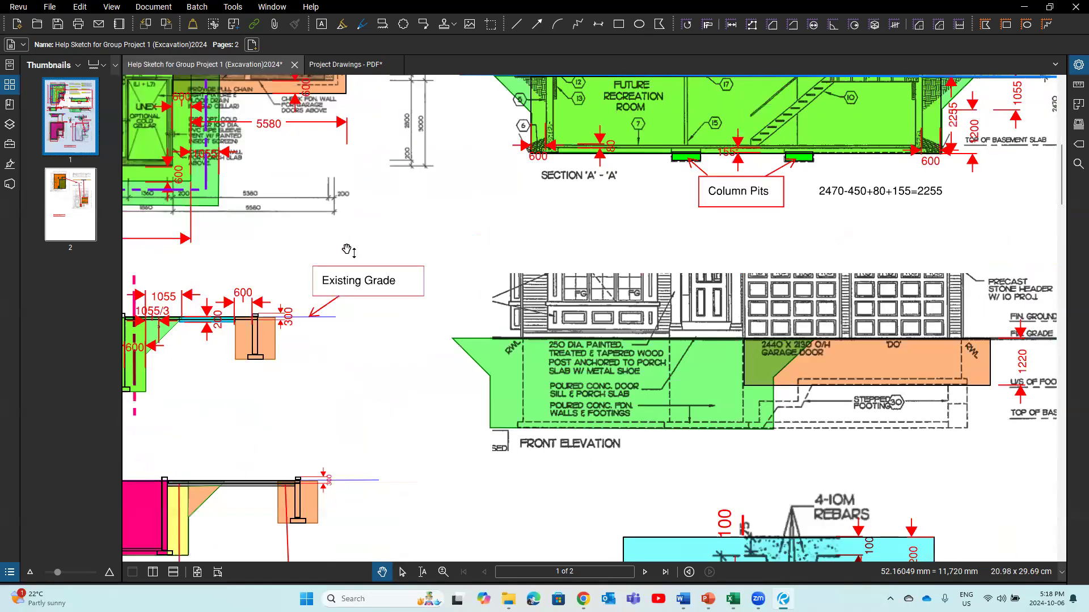
pyautogui.scroll(-3, 802, 195)
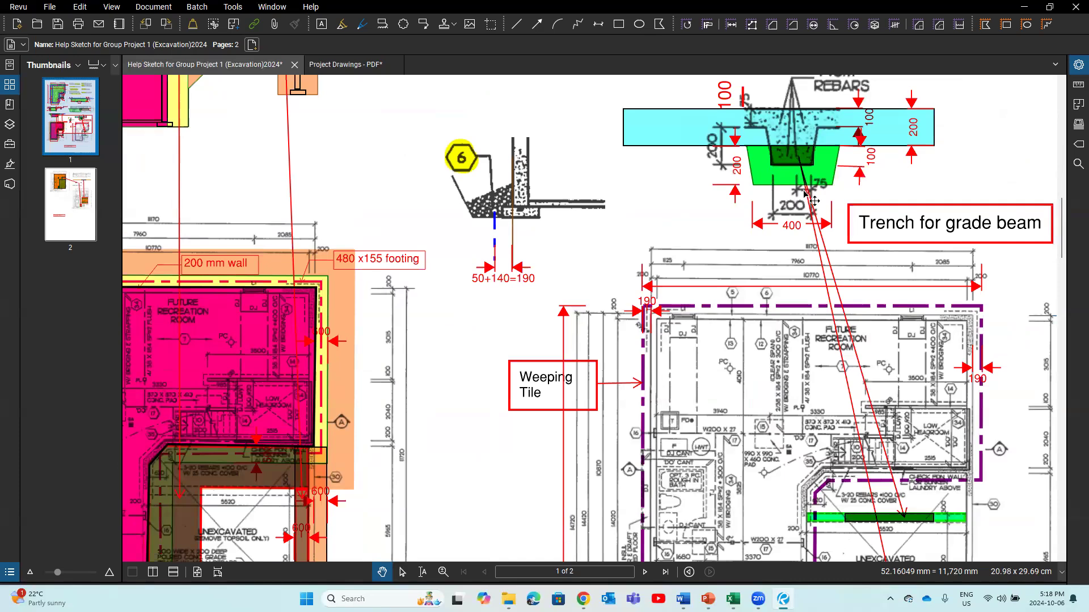
# Step: Trace the grade beam trench from its detail to both beam locations on the weeping tile plan
pyautogui.scroll(-4, 849, 296)
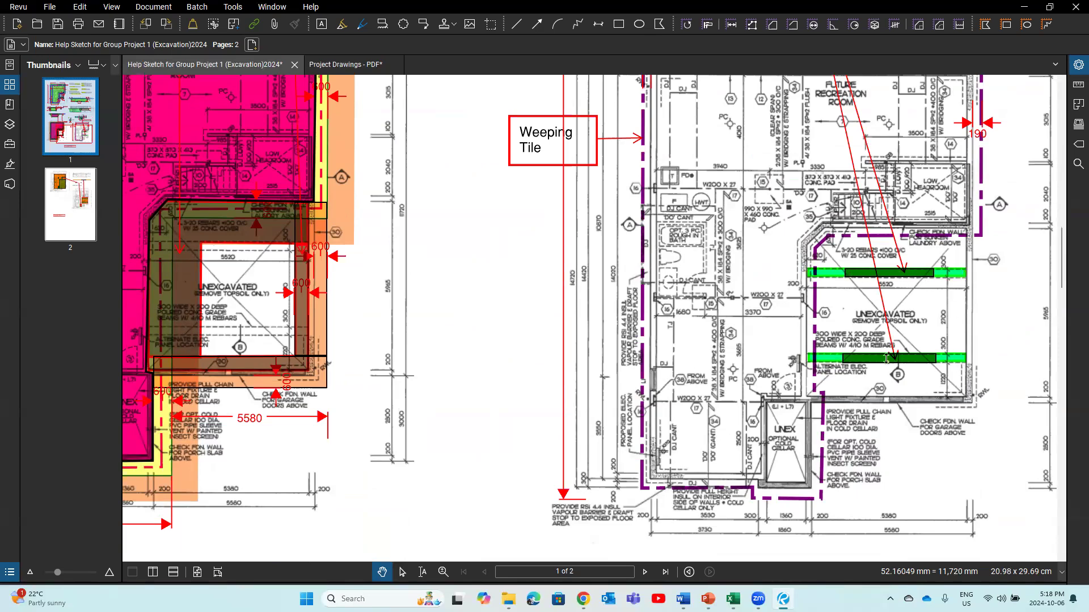
pyautogui.scroll(4, 883, 385)
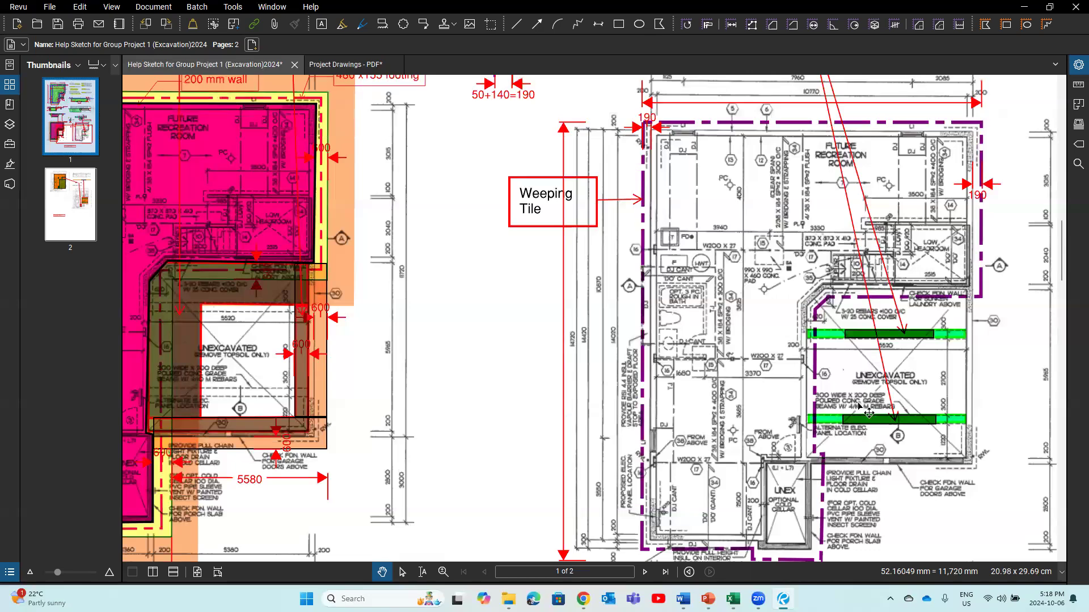
pyautogui.scroll(-2, 868, 411)
pyautogui.scroll(2, 868, 412)
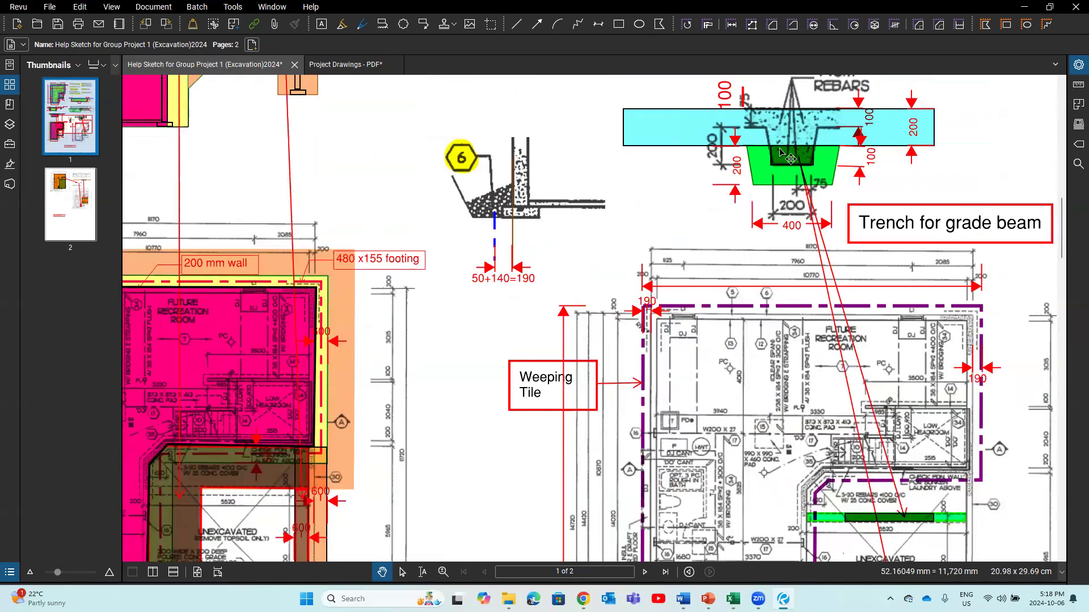
pyautogui.scroll(-3, 846, 348)
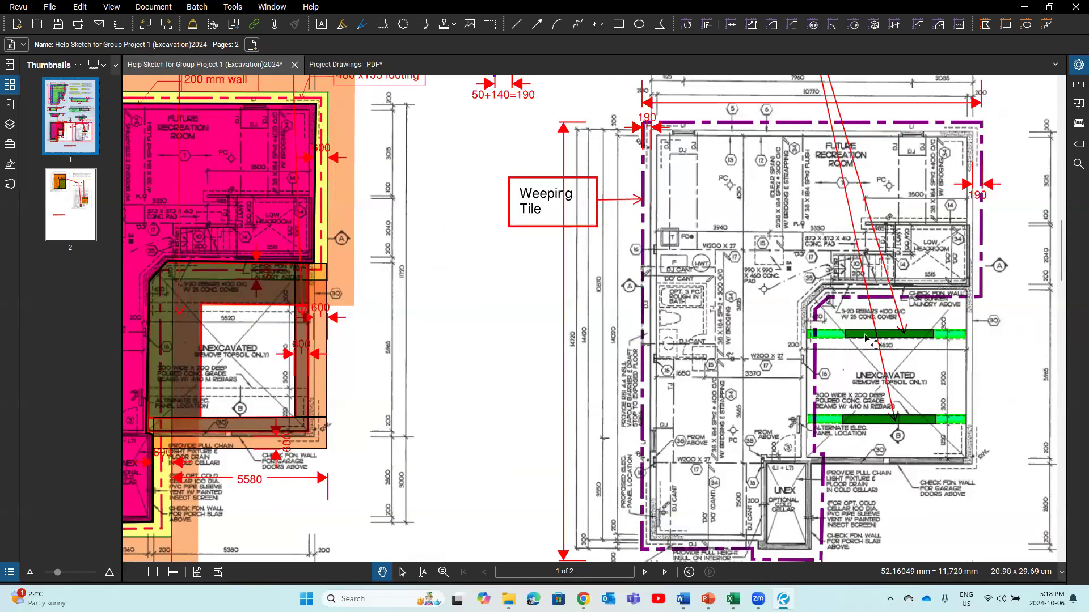
pyautogui.scroll(3, 875, 345)
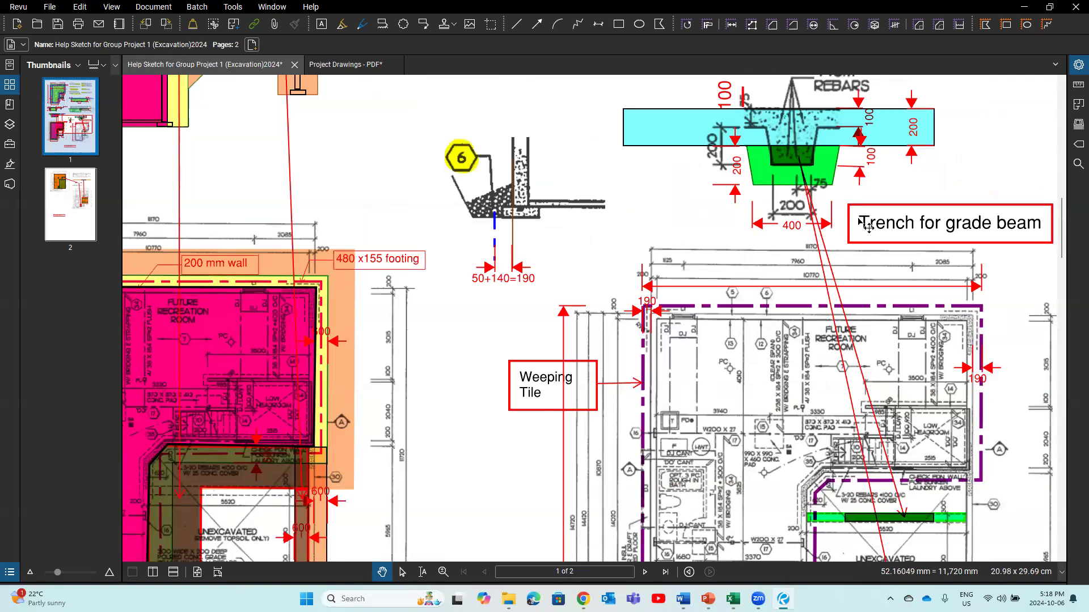
# Step: Check the trench depth below the slab base in the detail against the garage area on the excavation plan
pyautogui.scroll(2, 868, 227)
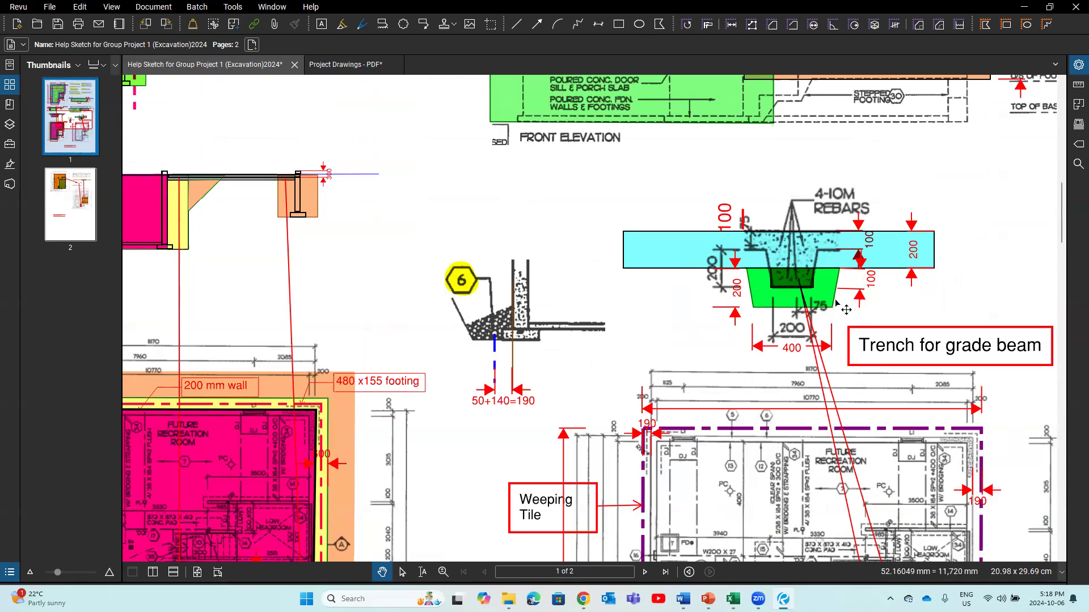
pyautogui.scroll(5, 639, 276)
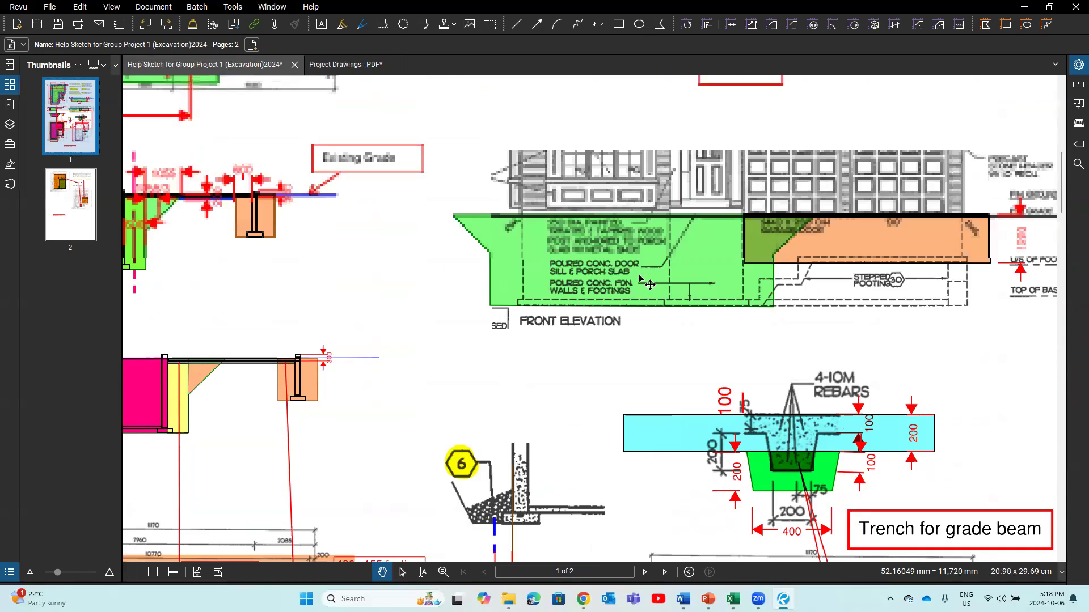
pyautogui.scroll(2, 366, 213)
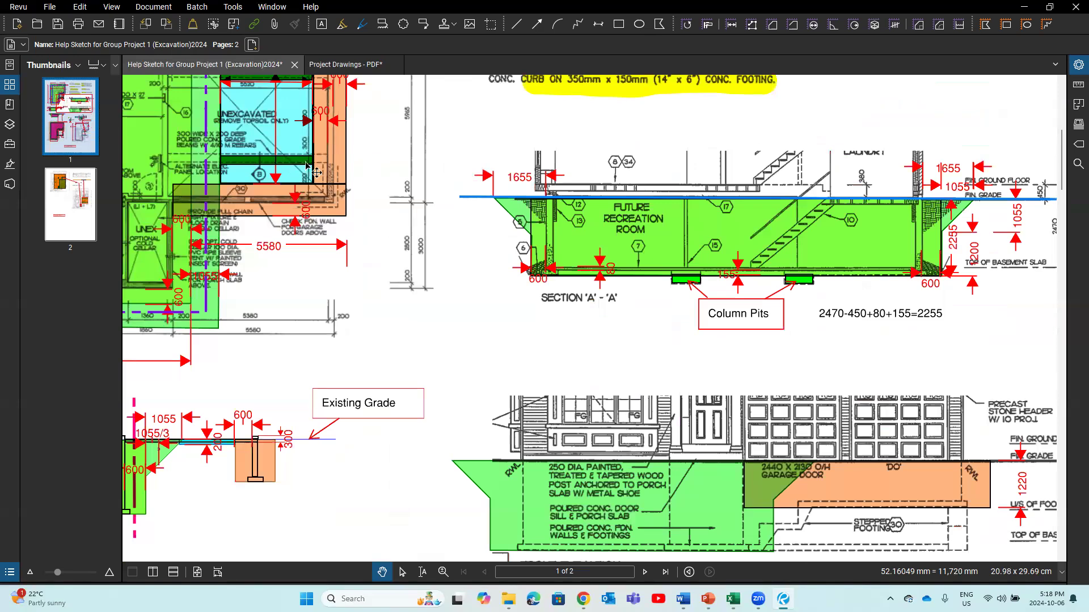
pyautogui.scroll(-7, 409, 243)
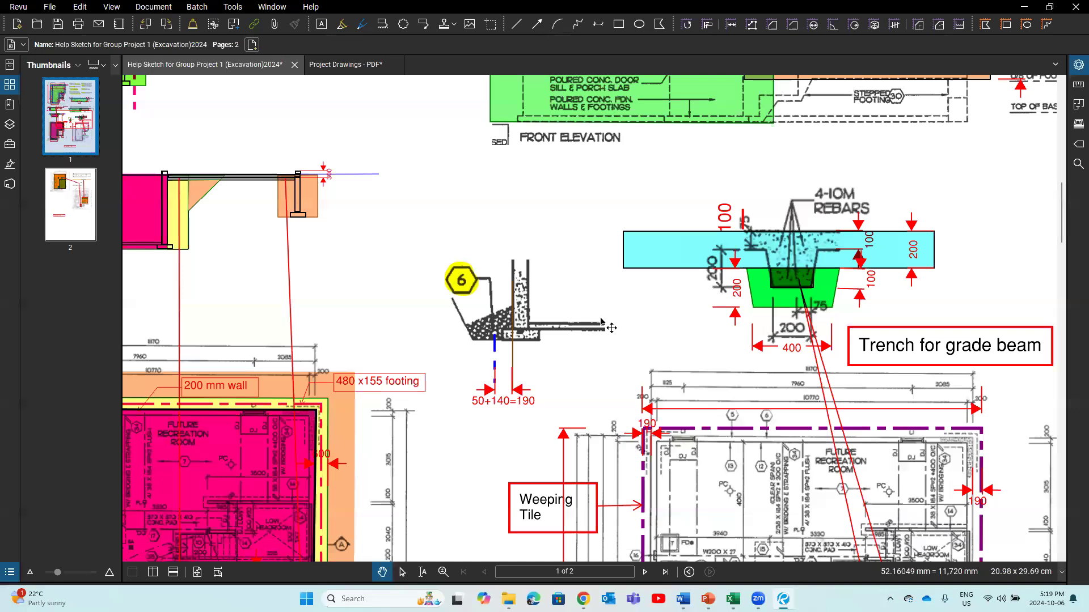
# Step: Switch to the Group project 1 template in Excel and select item 5, Excavate column footing pits
pyautogui.moveTo(733, 600)
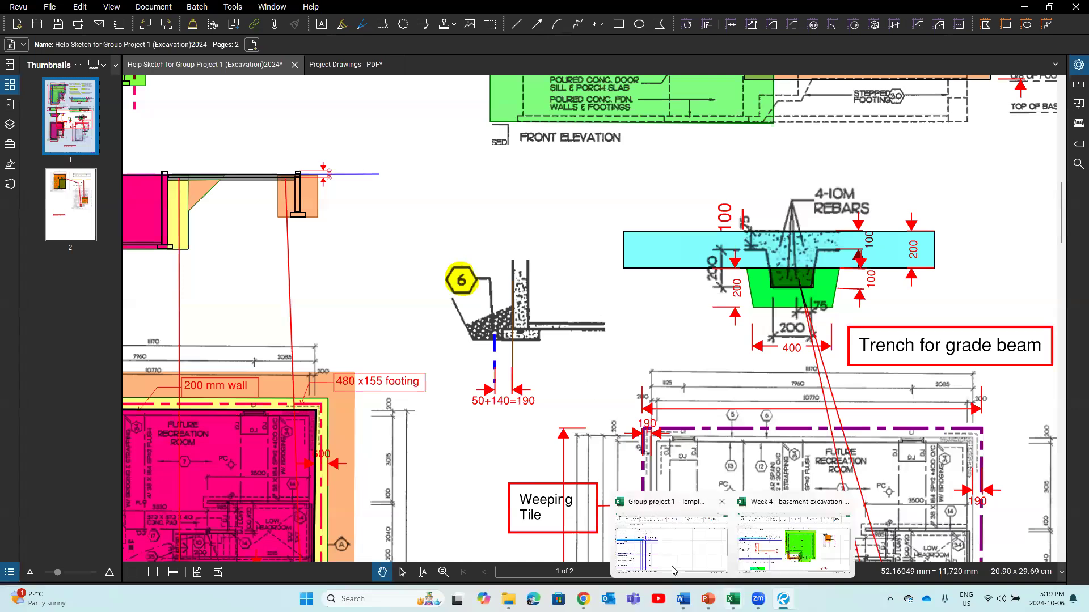
pyautogui.click(672, 542)
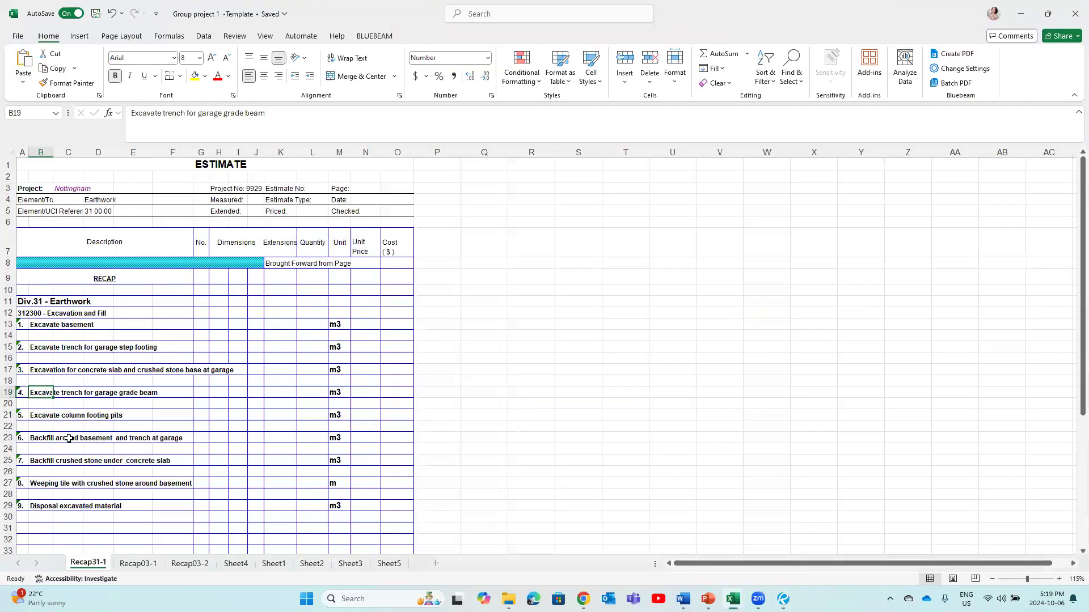
pyautogui.click(32, 418)
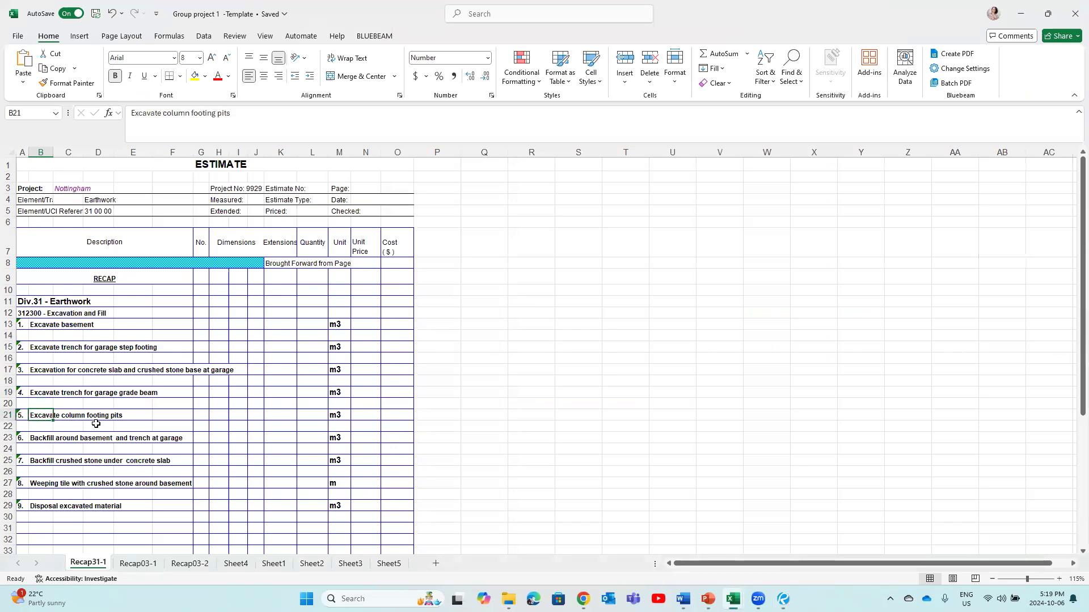
# Step: In Revu, examine the column pits in Section A-A and the matching column pads on the basement plan
pyautogui.click(783, 599)
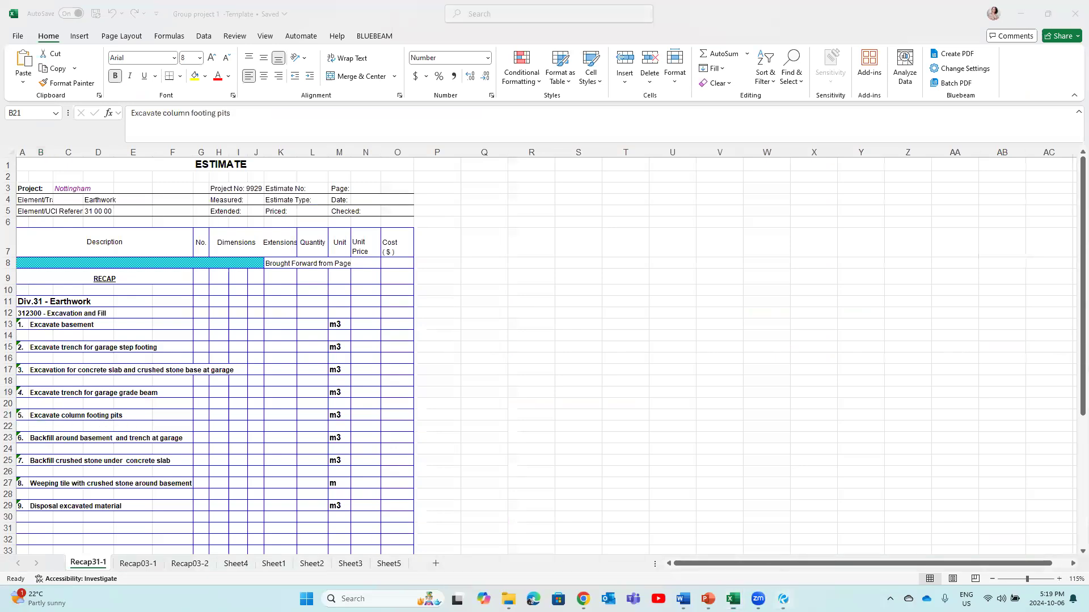
pyautogui.scroll(5, 669, 338)
pyautogui.scroll(4, 669, 338)
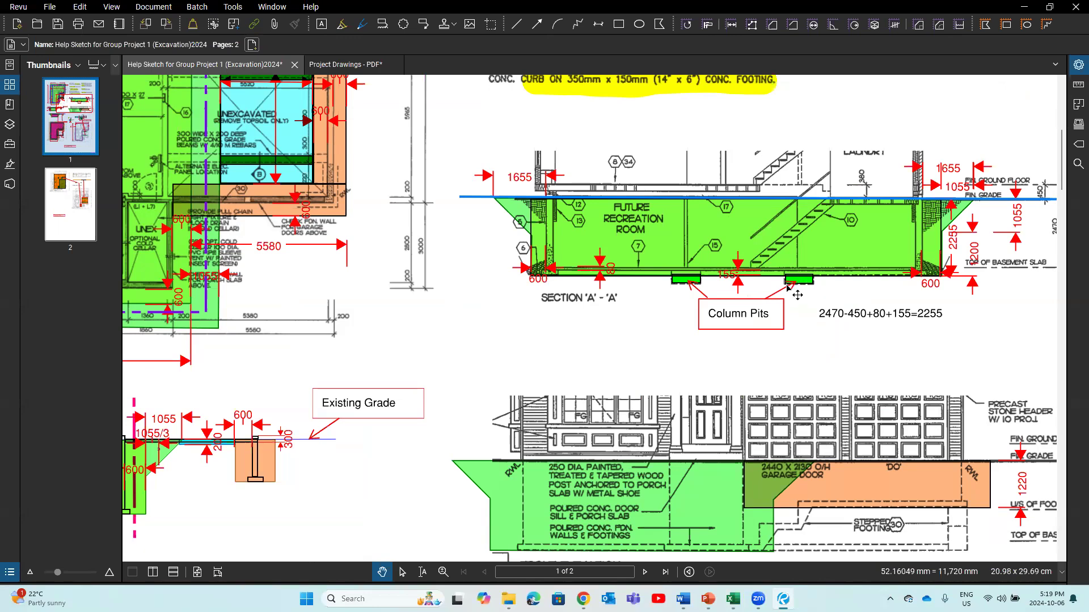
pyautogui.scroll(3, 392, 251)
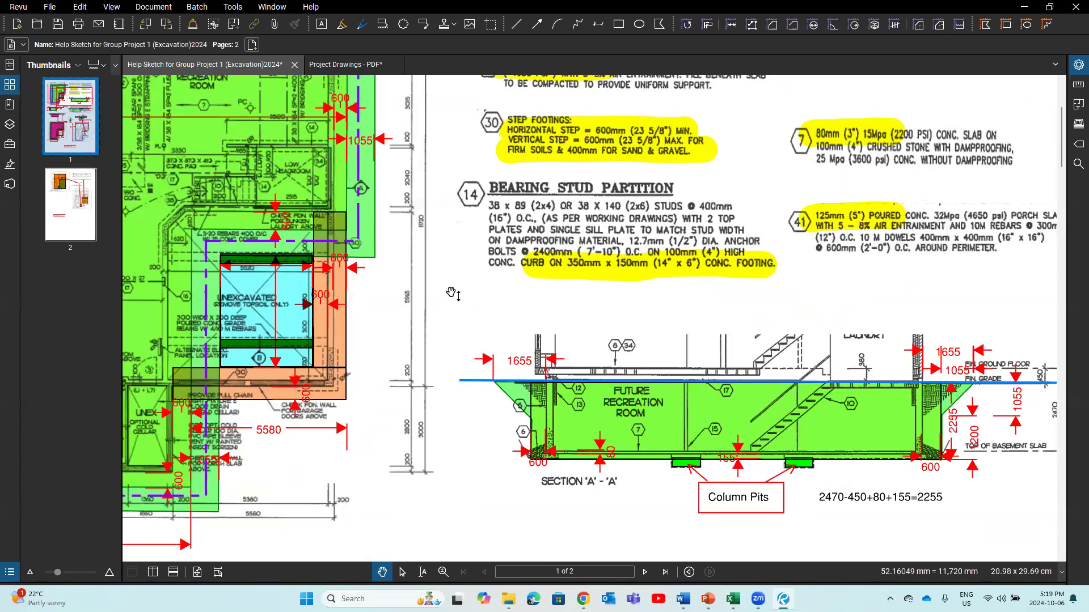
pyautogui.hscroll(-3, 459, 290)
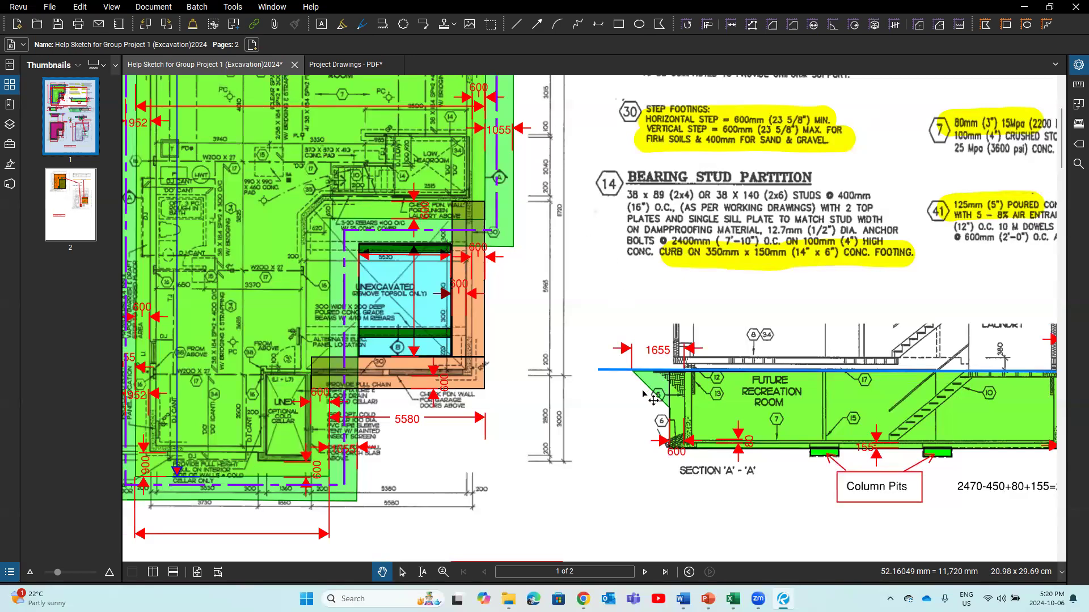
# Step: Switch back to the Excel template and select item 6, Backfill around basement and trench at garage
pyautogui.moveTo(734, 599)
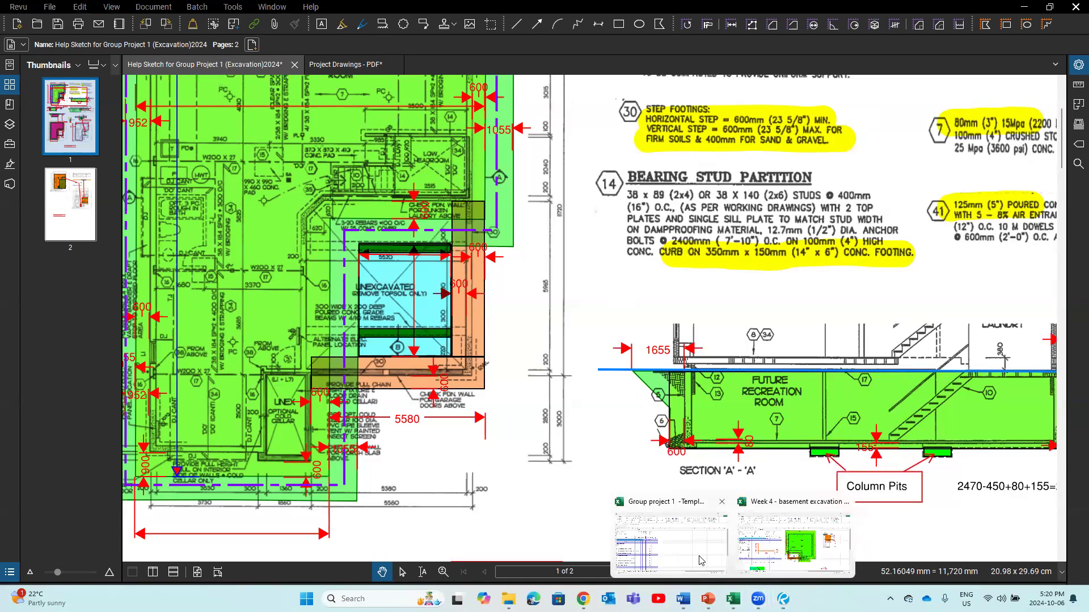
pyautogui.click(692, 554)
pyautogui.click(42, 438)
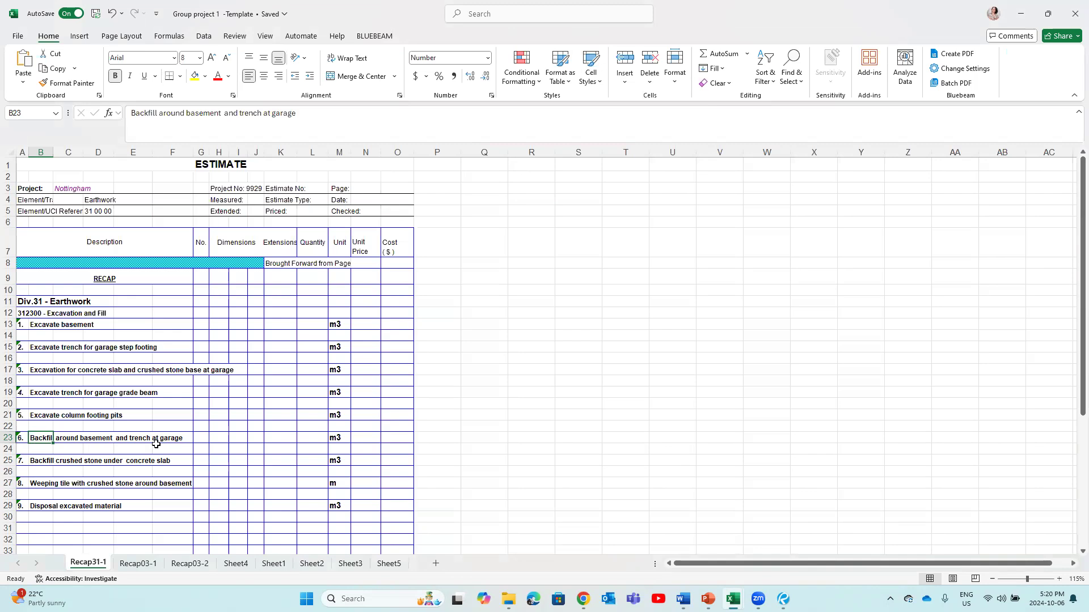
# Step: In Revu, examine the backfill zones around the basement and garage trench in the coloured cross-section and the plan beneath it
pyautogui.click(783, 599)
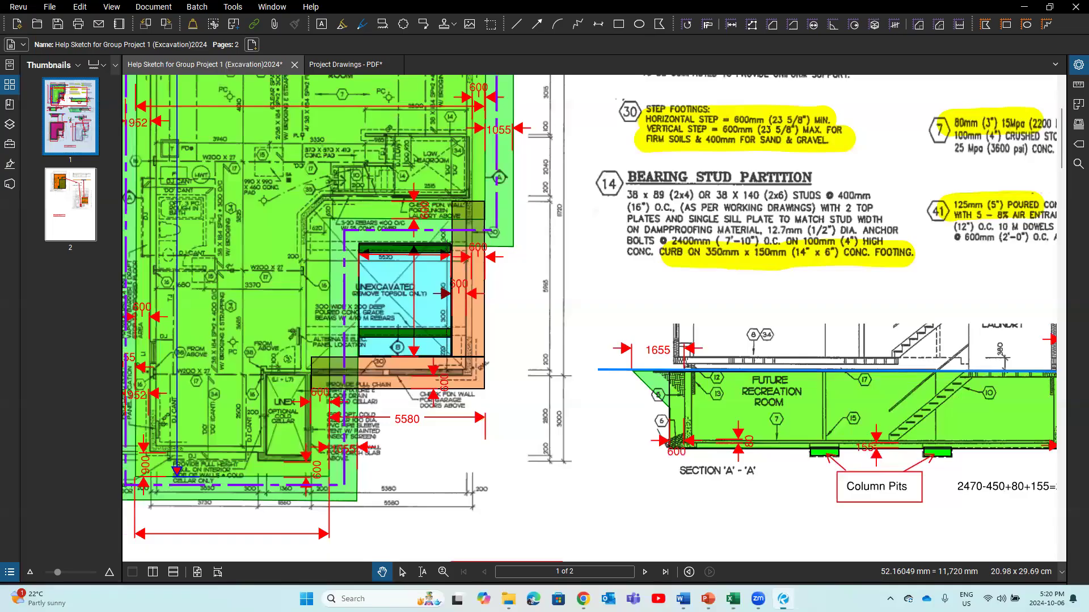
pyautogui.scroll(-5, 612, 488)
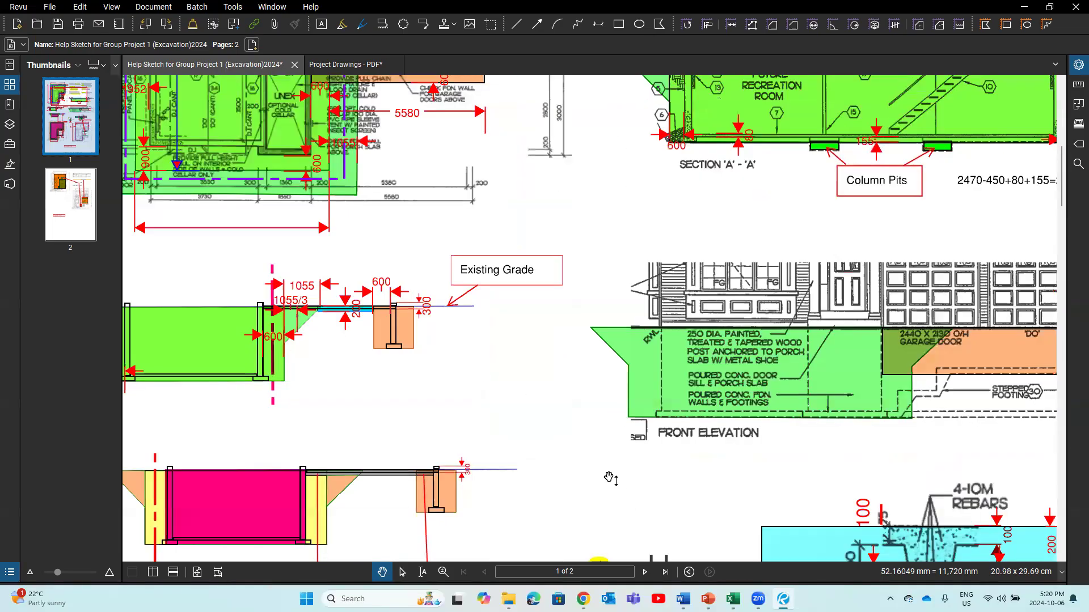
pyautogui.scroll(-2, 581, 473)
pyautogui.moveTo(526, 430); pyautogui.dragTo(674, 278)
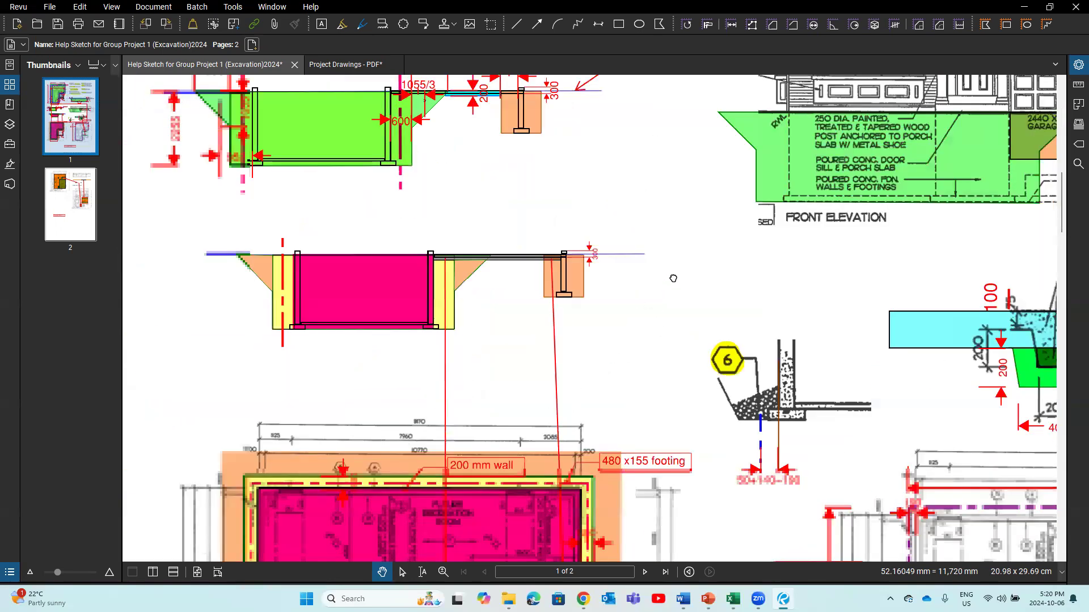
pyautogui.scroll(-2, 678, 255)
pyautogui.scroll(-1, 677, 255)
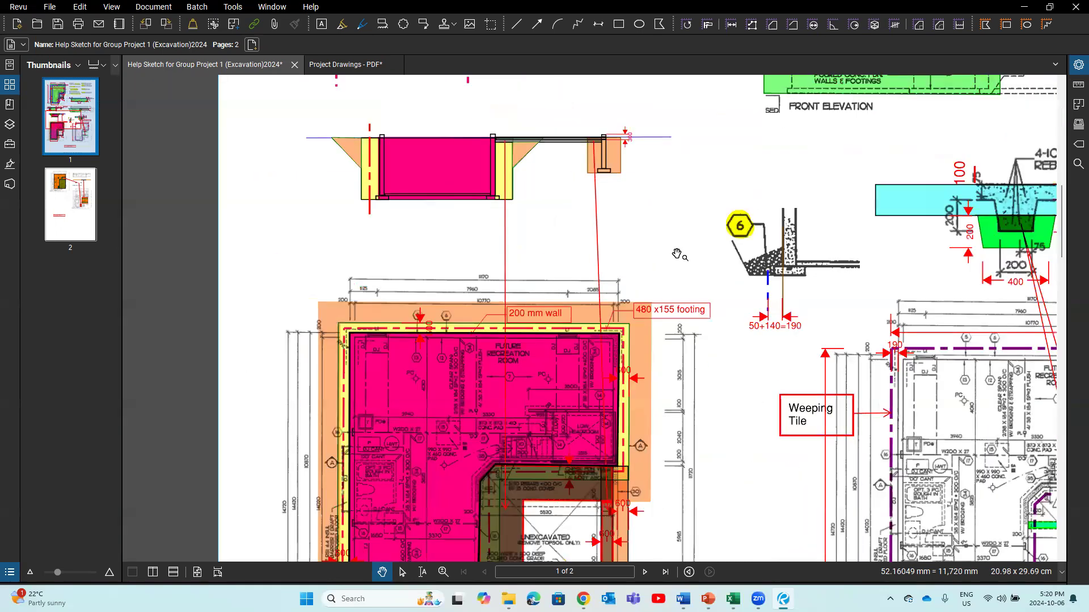
# Step: Examine the garage footing trench in the coloured cross-section and its matching area on the pink basement plan
pyautogui.scroll(-2, 676, 255)
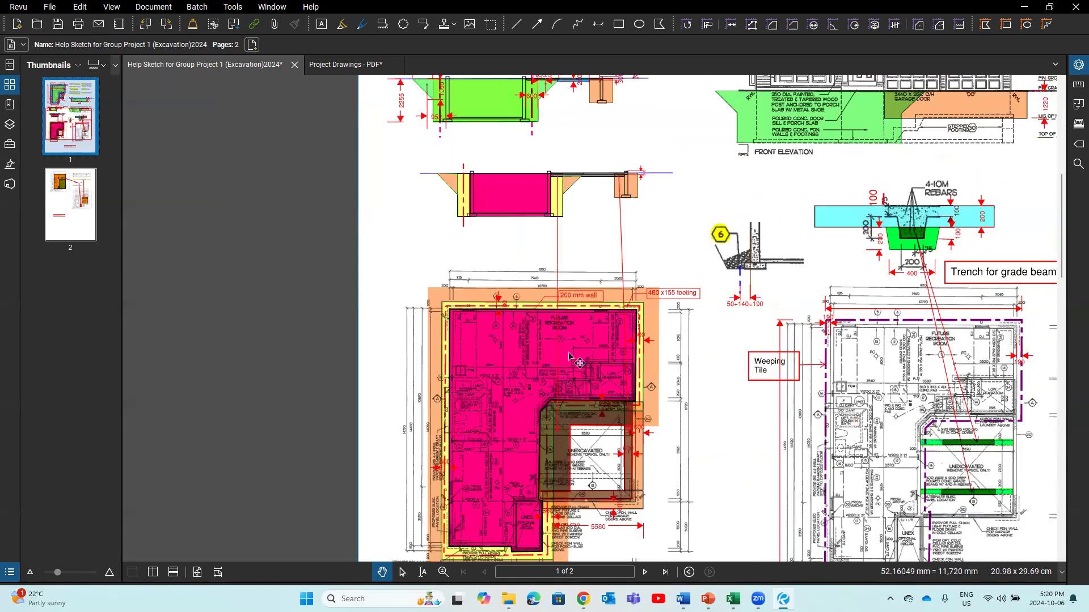
pyautogui.moveTo(579, 361); pyautogui.dragTo(544, 309)
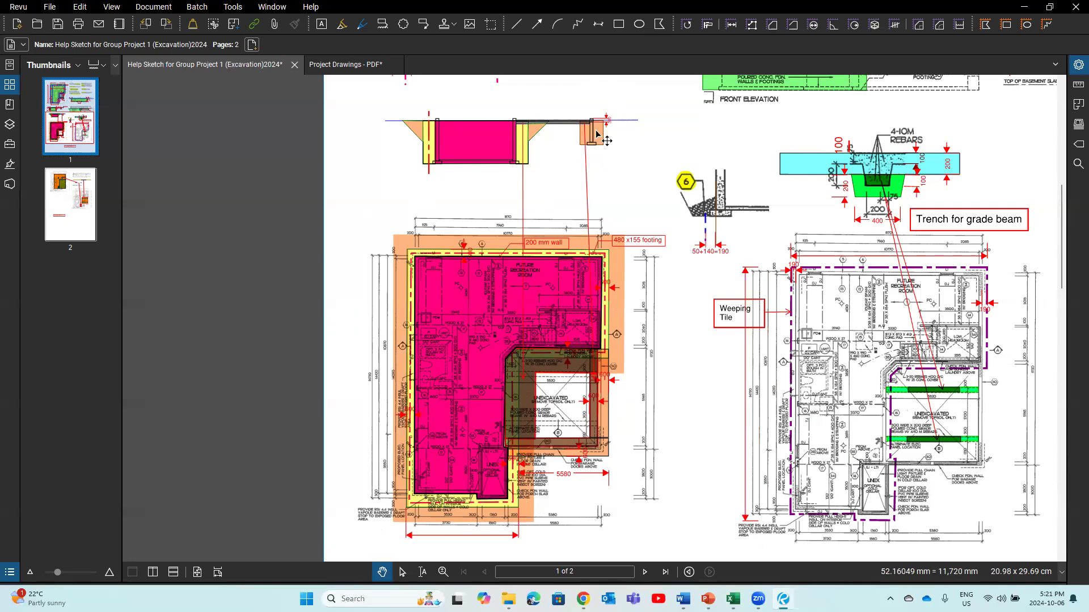
pyautogui.scroll(1, 607, 142)
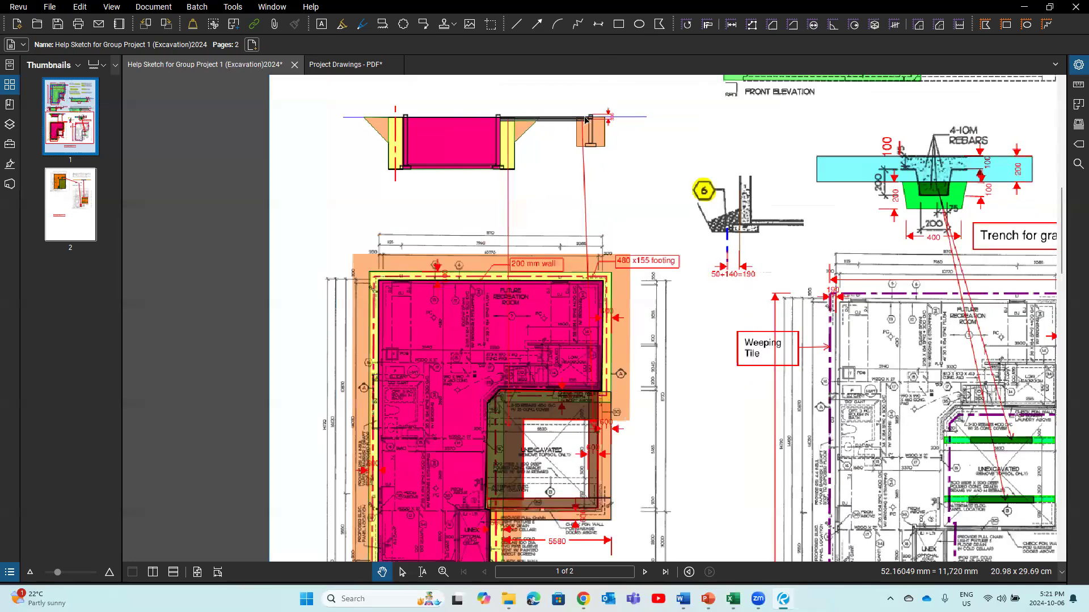
pyautogui.scroll(1, 585, 120)
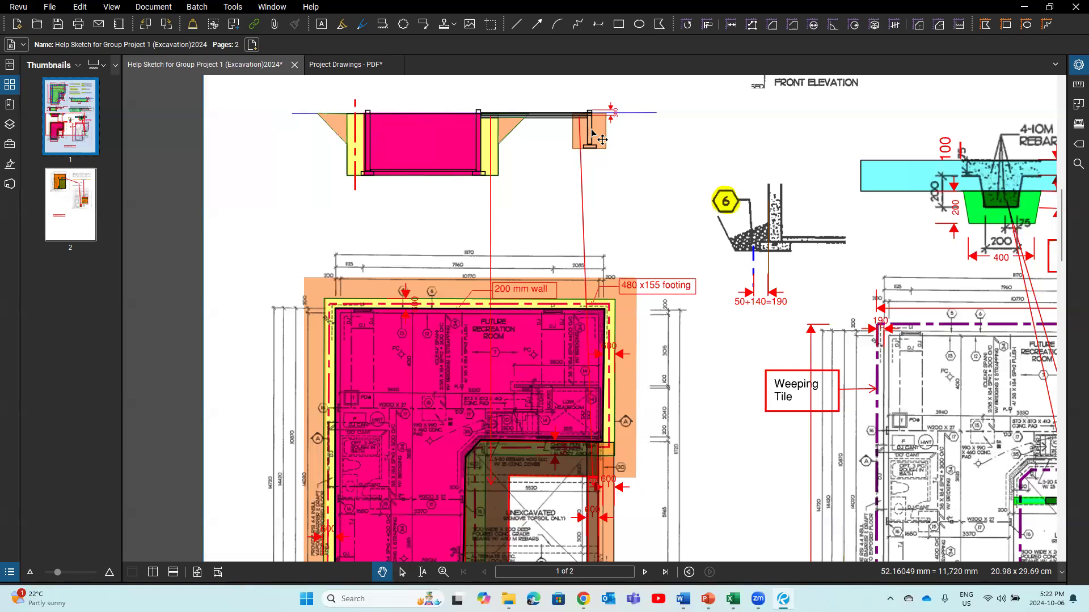
pyautogui.scroll(1, 585, 153)
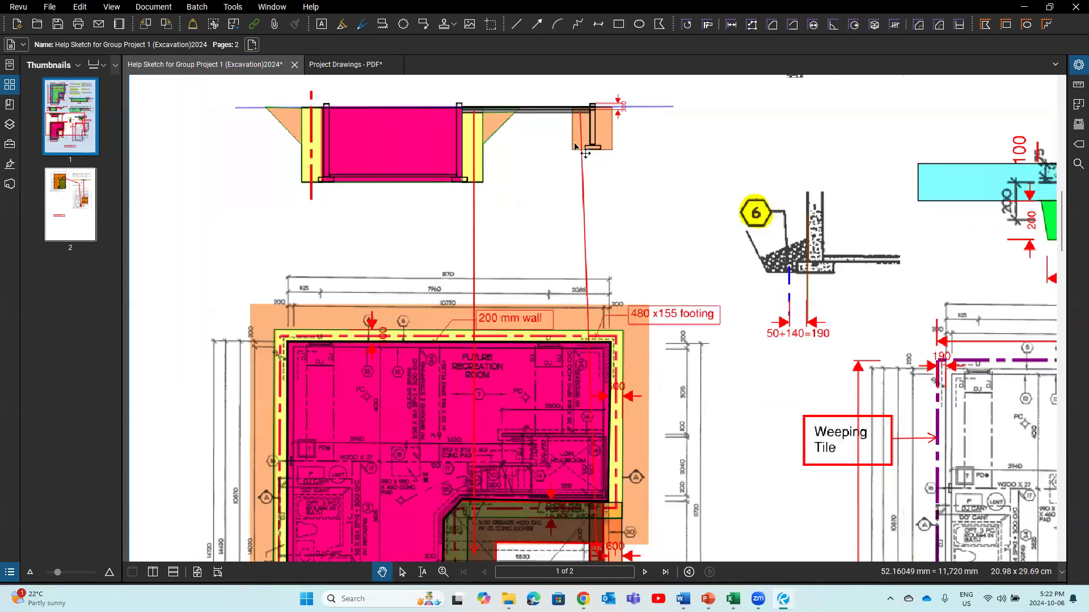
pyautogui.scroll(1, 585, 153)
pyautogui.scroll(1, 583, 168)
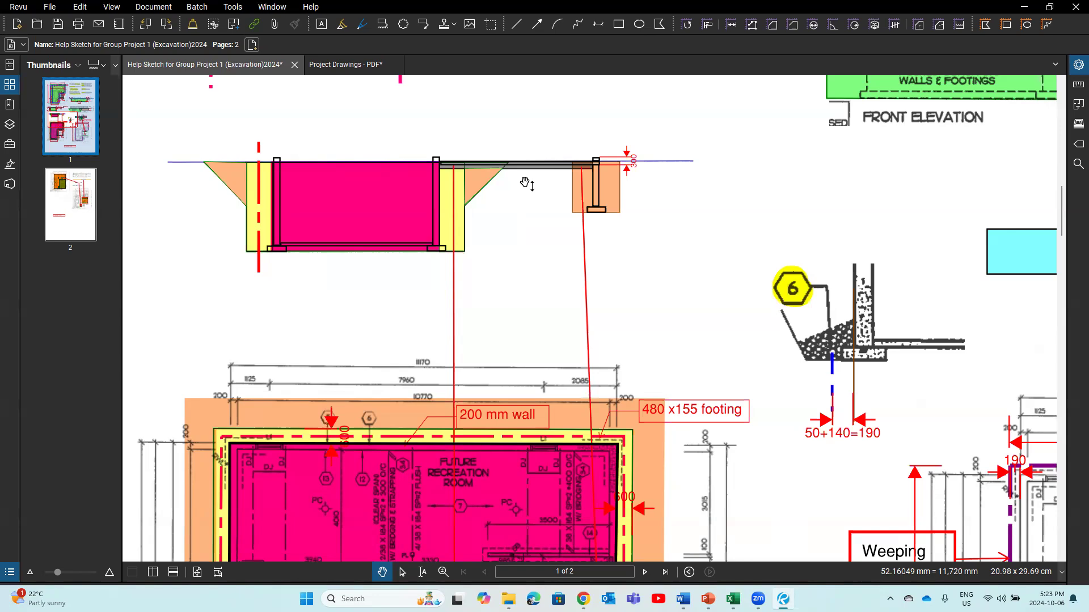
# Step: Compare the garage trench on the pink plan with the cross-section and the green excavation plan
pyautogui.scroll(-4, 526, 185)
pyautogui.scroll(-2, 533, 193)
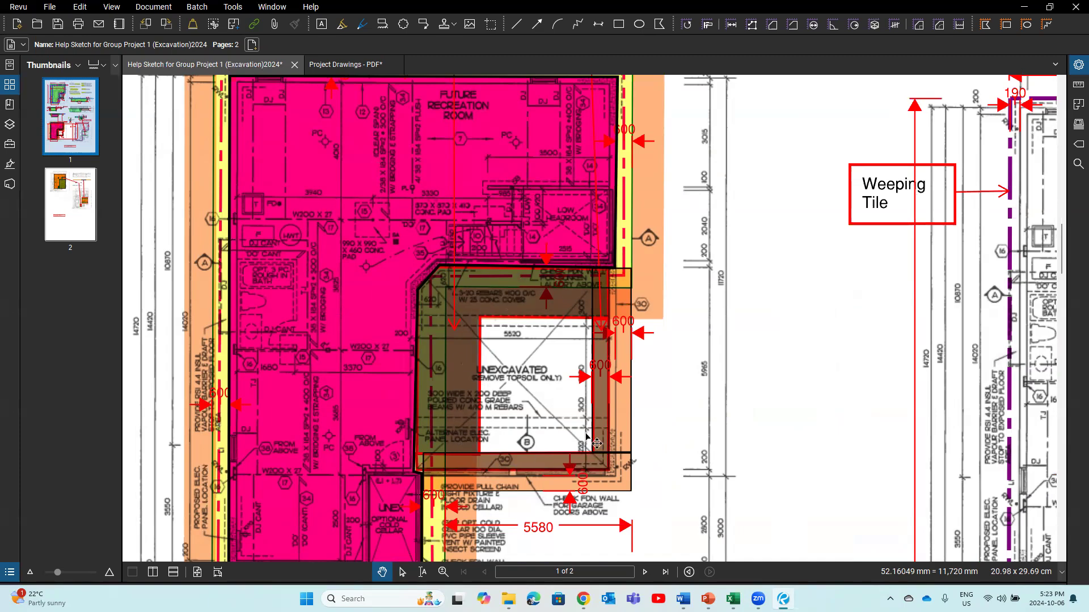
pyautogui.scroll(3, 603, 330)
pyautogui.scroll(9, 598, 322)
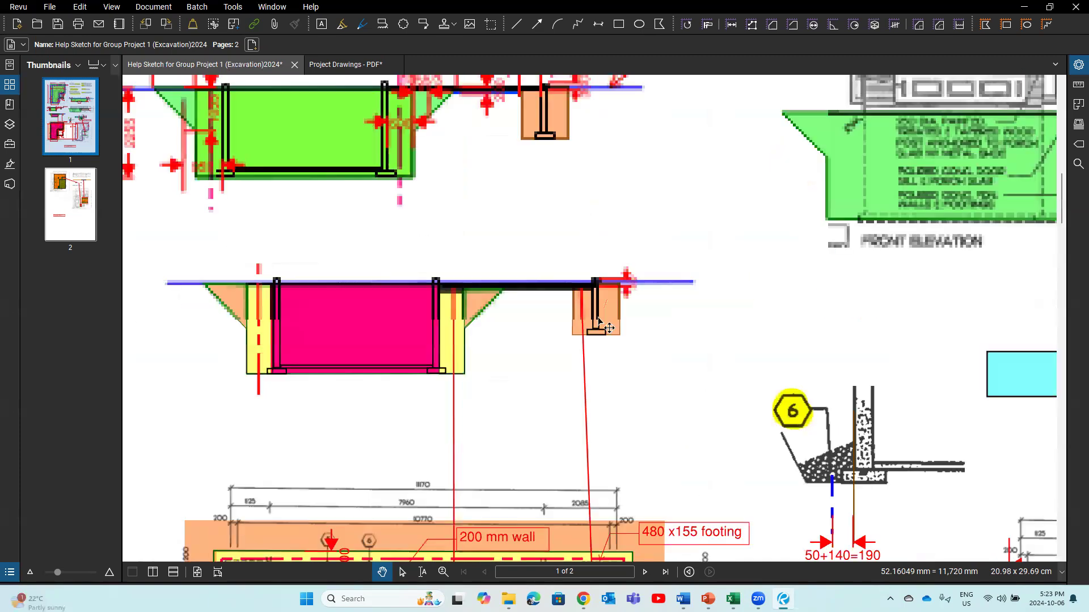
pyautogui.scroll(5, 547, 320)
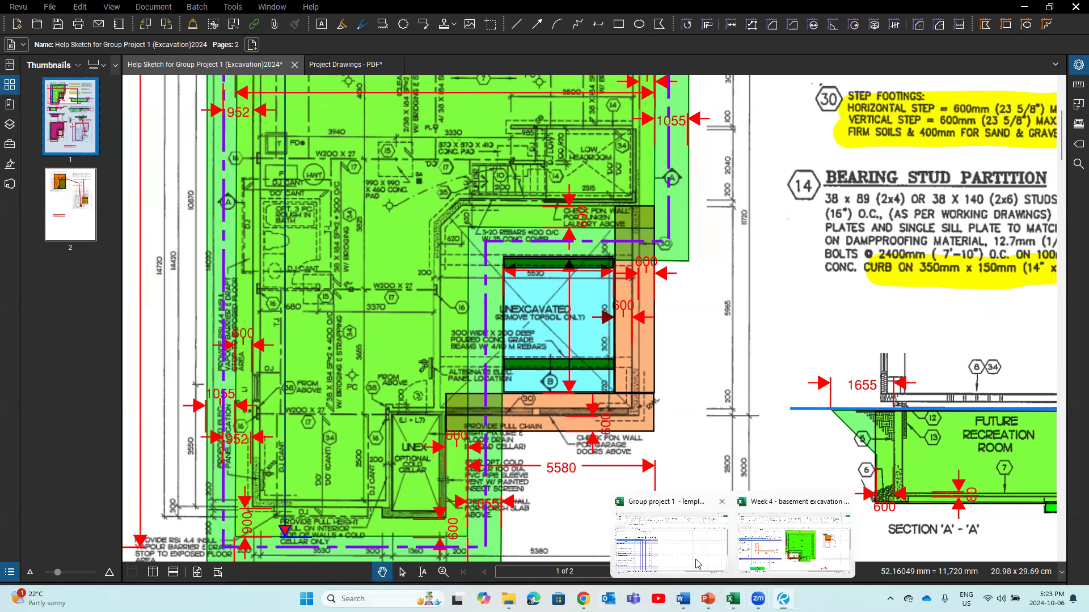
# Step: Switch to the Group project 1 template in Excel and select item 7, Backfill crushed stone under concrete slab
pyautogui.click(699, 564)
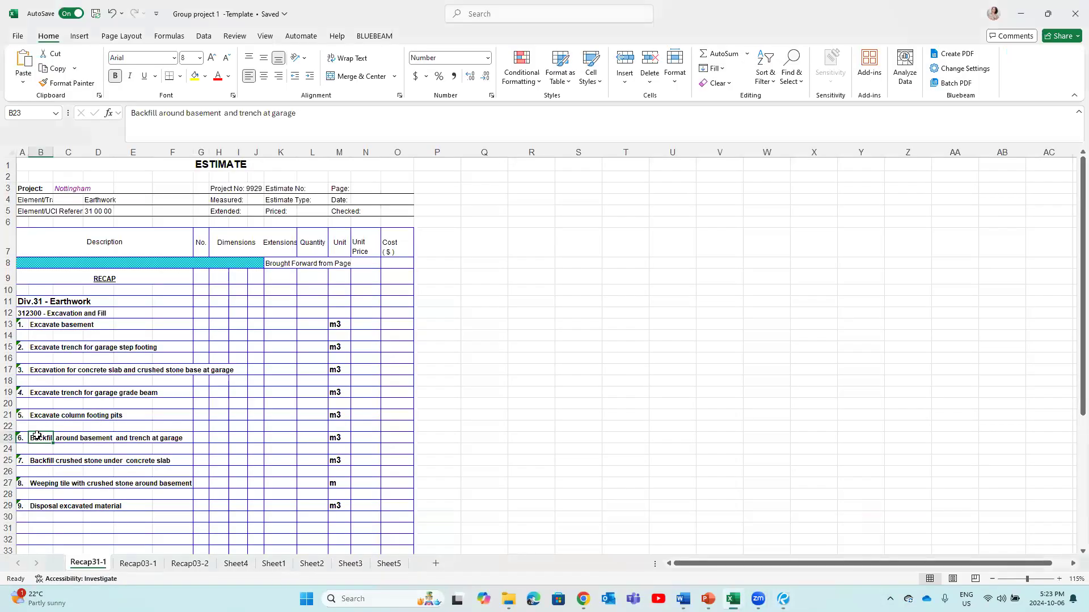
pyautogui.click(41, 464)
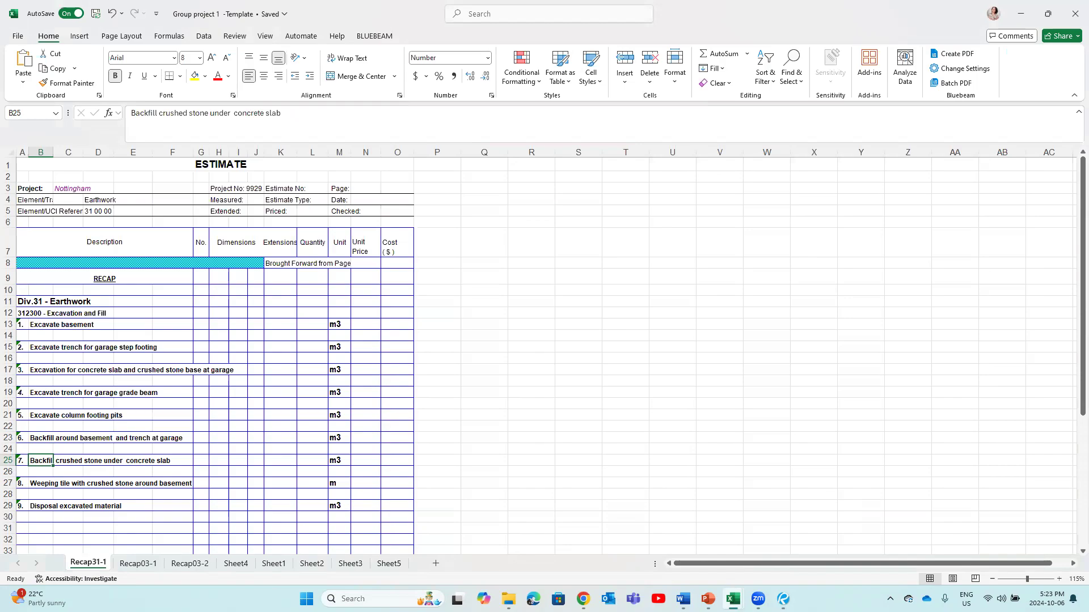
# Step: In Revu, go to page 2 of the help sketch and examine the backfill granular base section and orange basement plan
pyautogui.hotkey('alt', 'Tab')
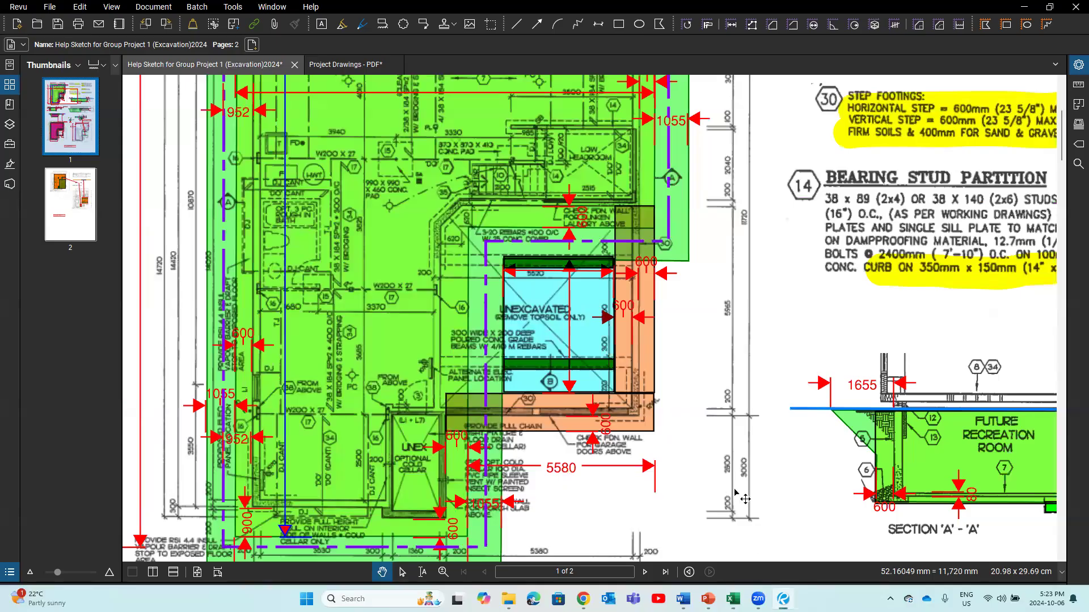
pyautogui.scroll(-3, 732, 485)
pyautogui.scroll(-10, 731, 485)
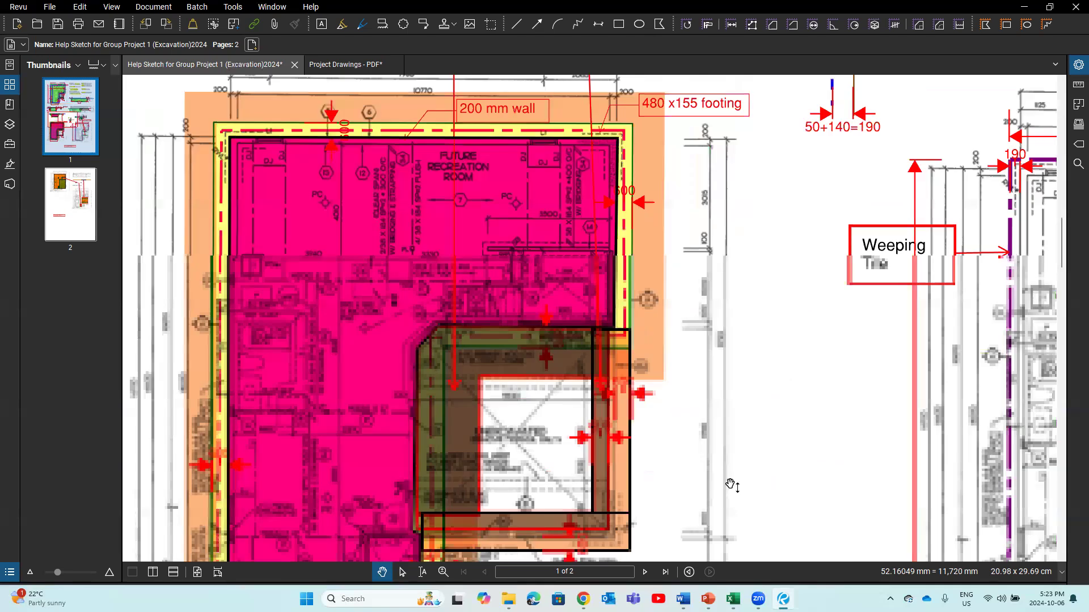
pyautogui.scroll(-4, 730, 486)
pyautogui.click(49, 204)
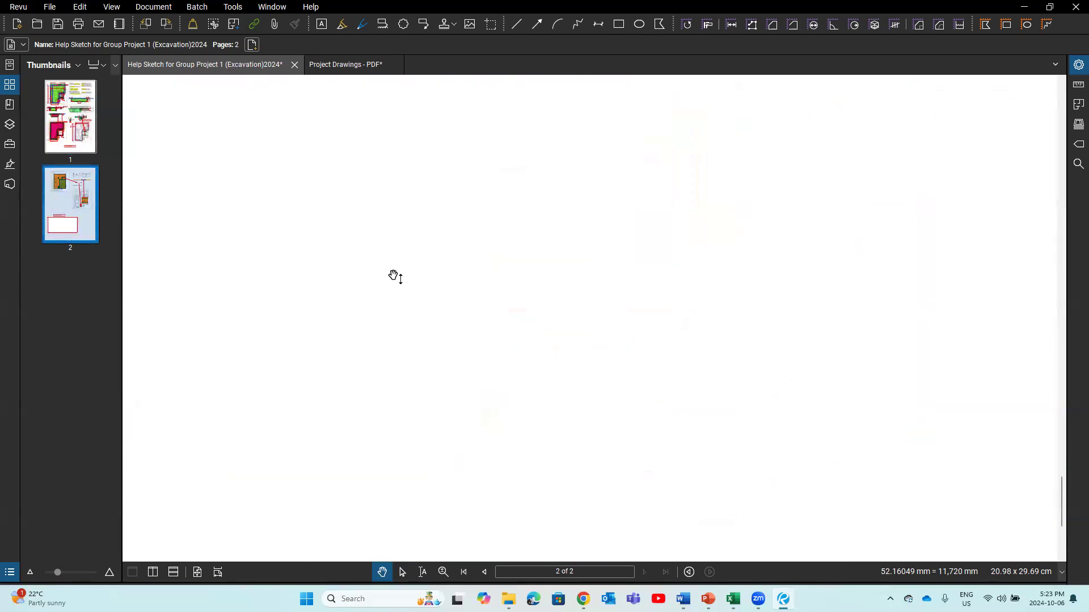
pyautogui.scroll(10, 395, 277)
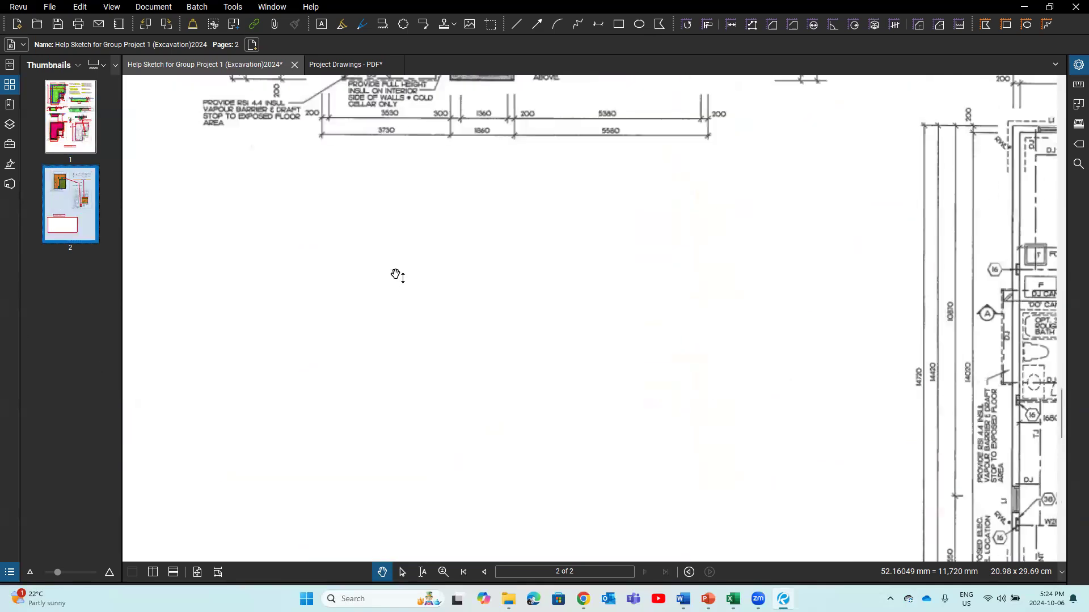
pyautogui.scroll(-3, 395, 277)
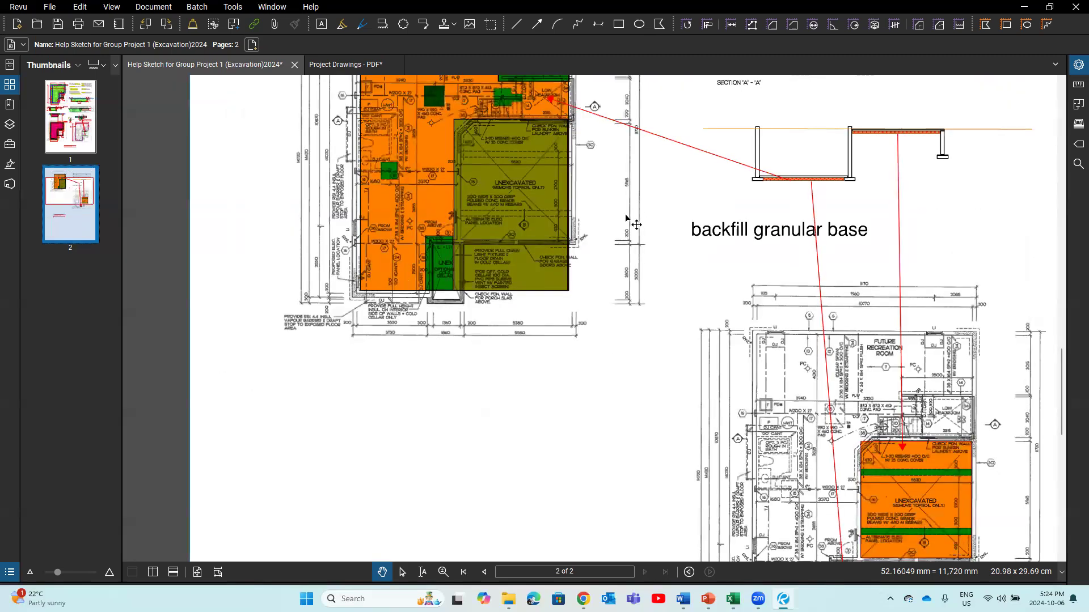
pyautogui.scroll(2, 542, 397)
pyautogui.hscroll(1, 541, 397)
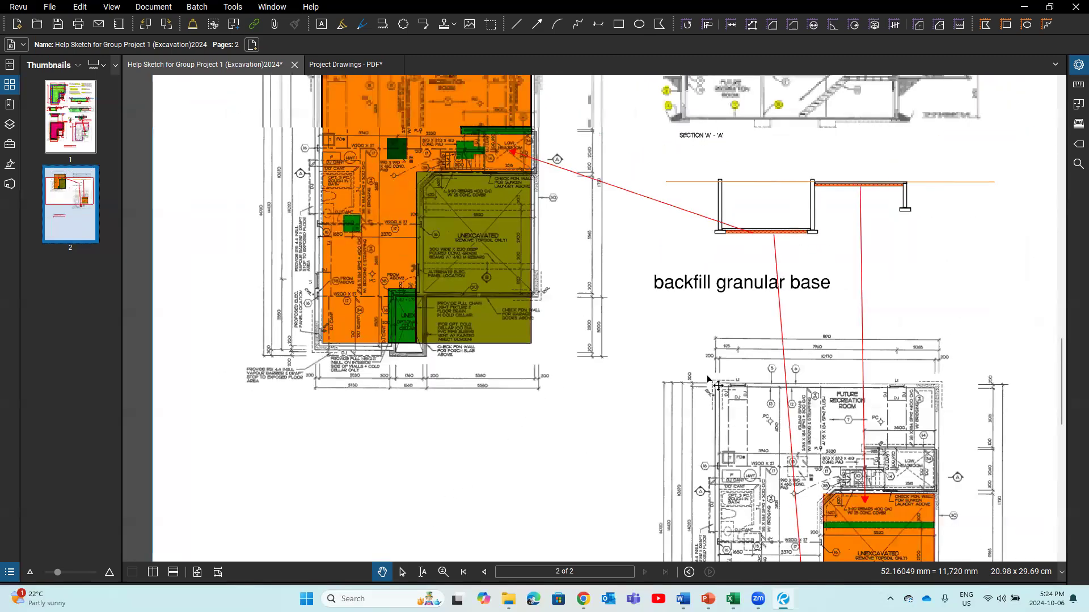
pyautogui.scroll(2, 711, 381)
pyautogui.hscroll(2, 711, 382)
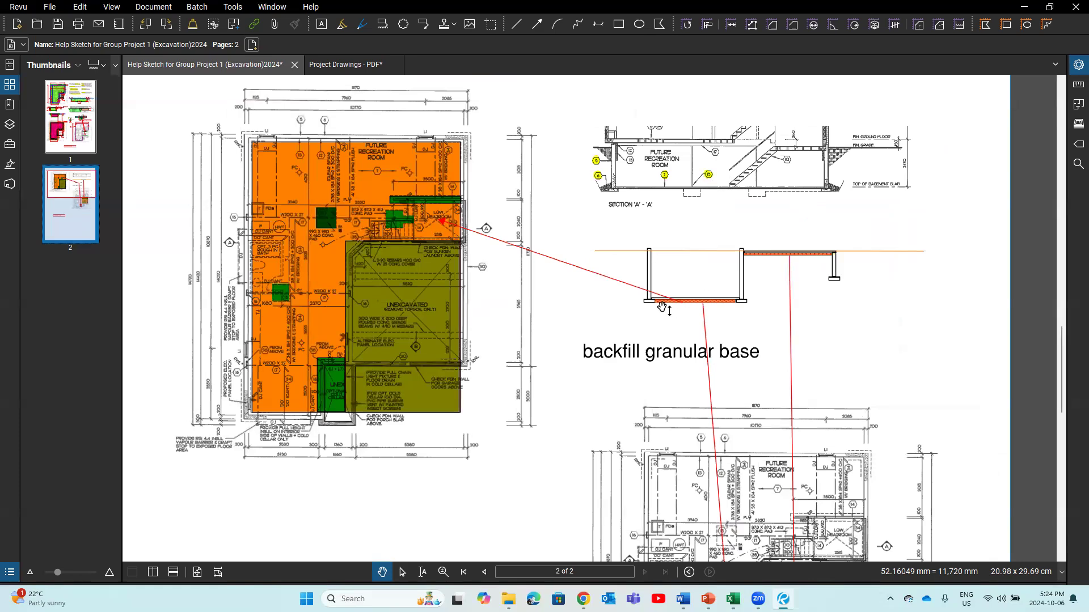
pyautogui.scroll(1, 662, 307)
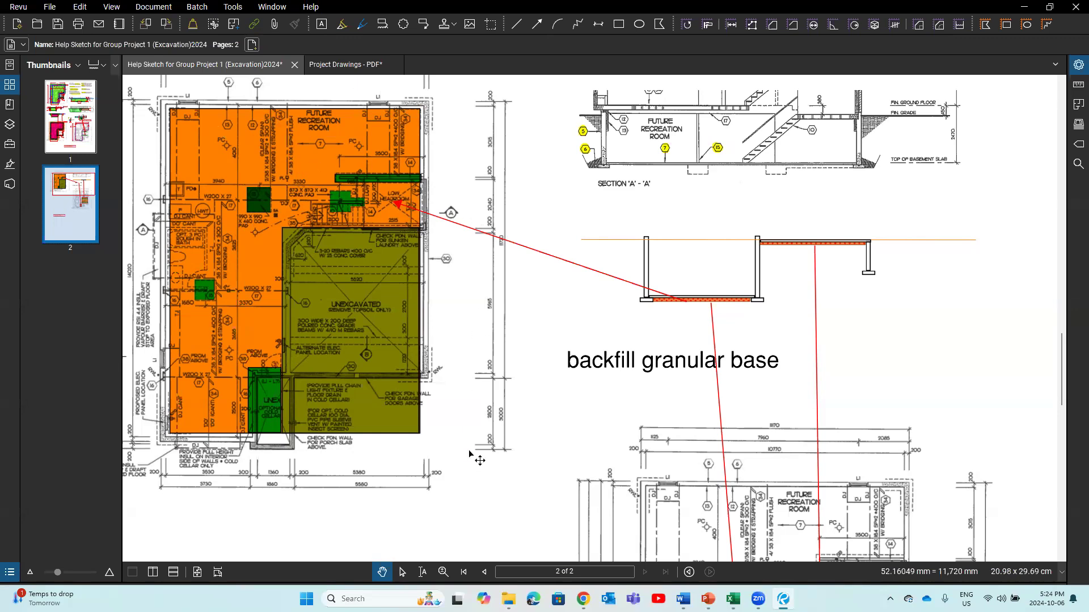
# Step: Add one horizontal and one vertical dimension line spanning the full width and length of the orange granular base area on the upper plan
pyautogui.moveTo(342, 510); pyautogui.dragTo(411, 564)
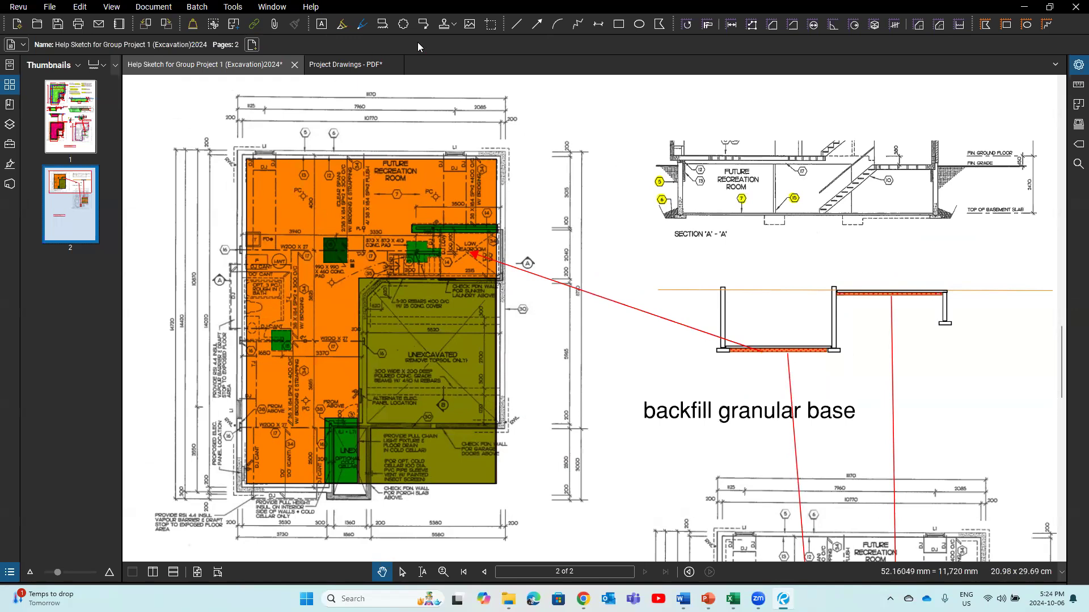
pyautogui.click(599, 25)
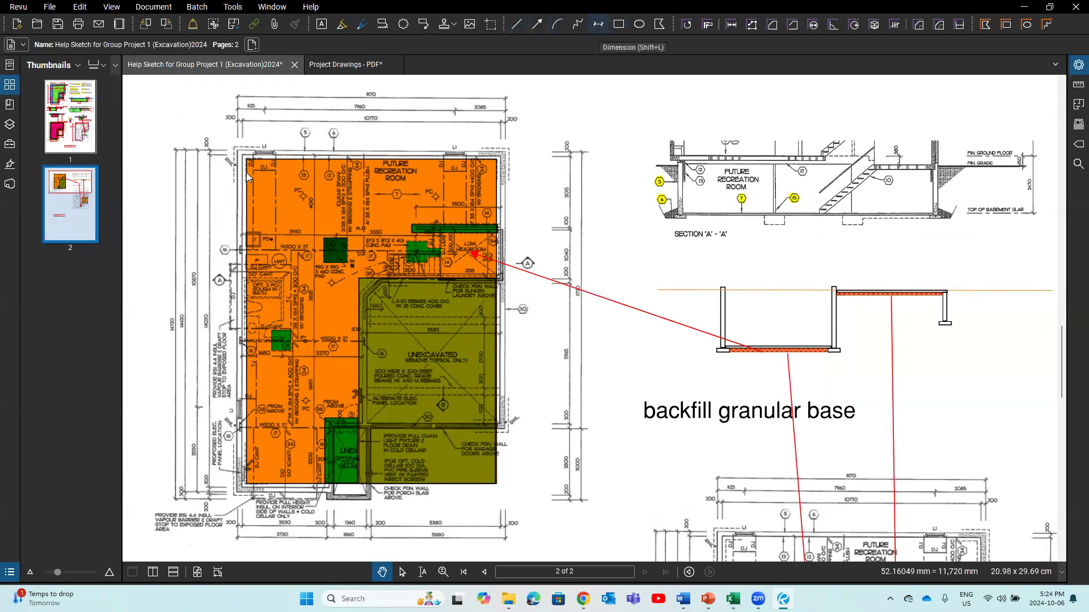
pyautogui.click(247, 173)
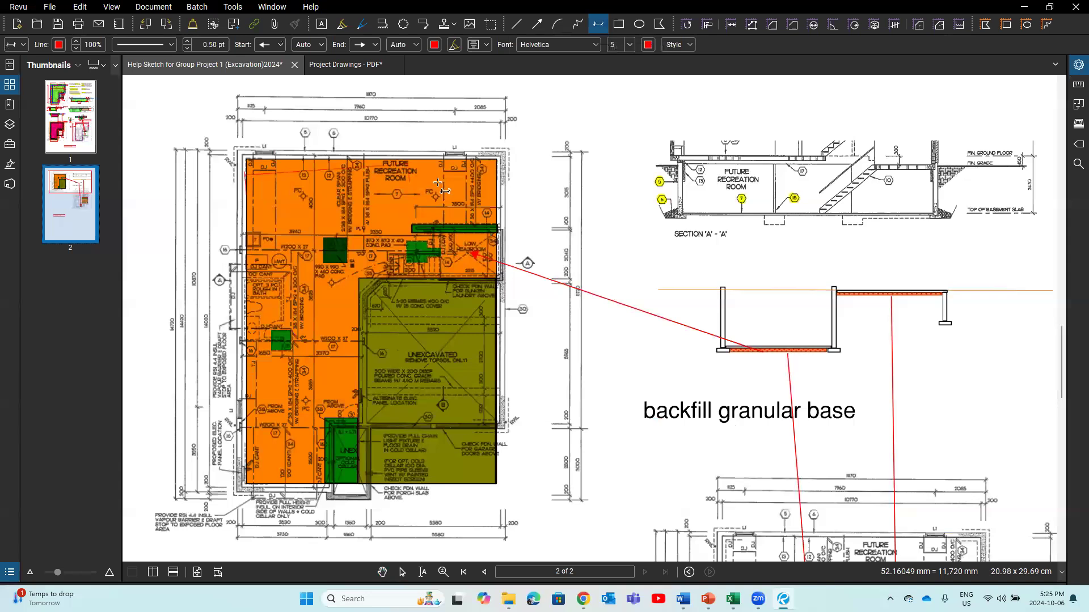
pyautogui.click(497, 195)
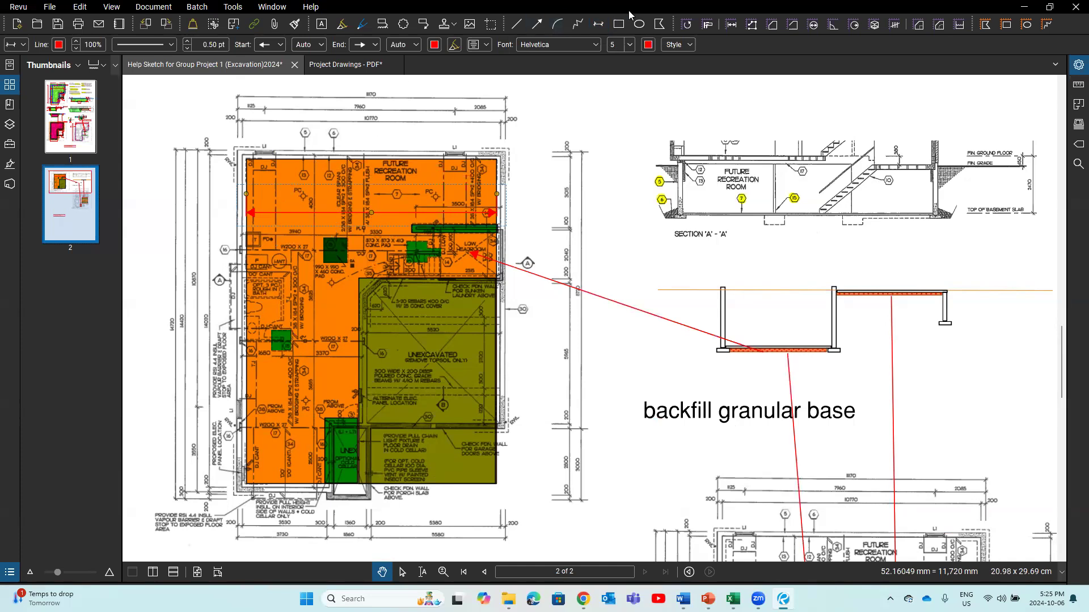
pyautogui.click(603, 25)
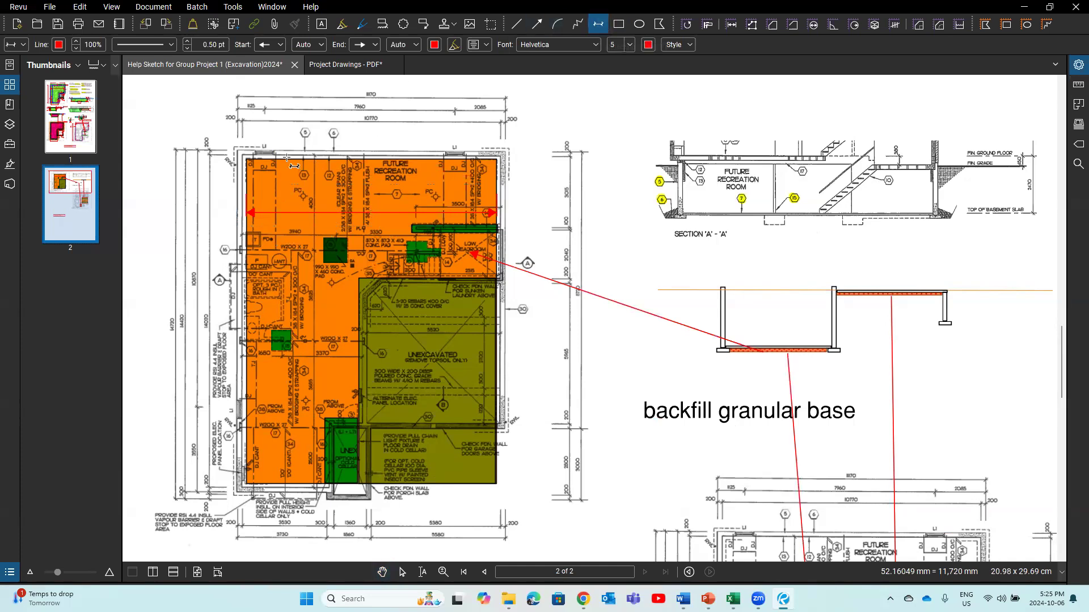
pyautogui.click(300, 161)
pyautogui.click(267, 483)
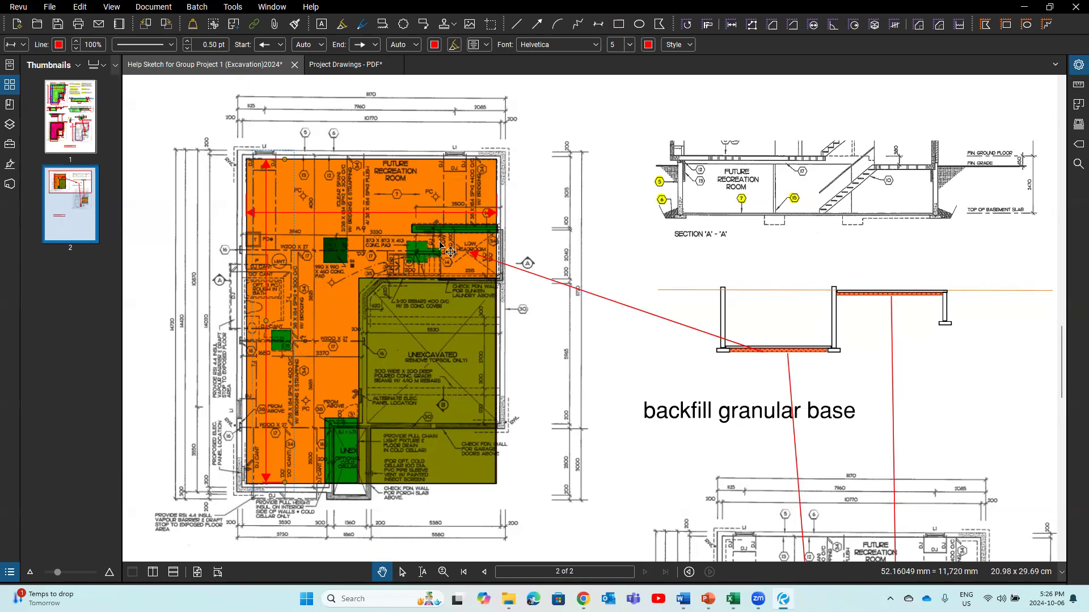
# Step: Examine the granular base areas under the garage and cold cellar on the lower plan of page 2
pyautogui.scroll(-6, 494, 321)
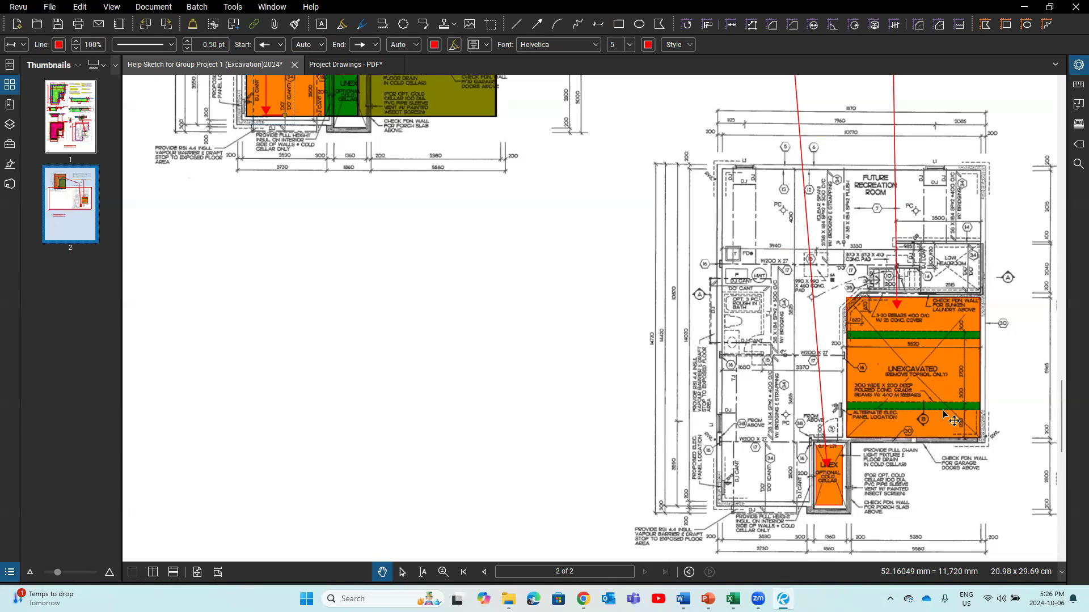
pyautogui.scroll(-3, 954, 421)
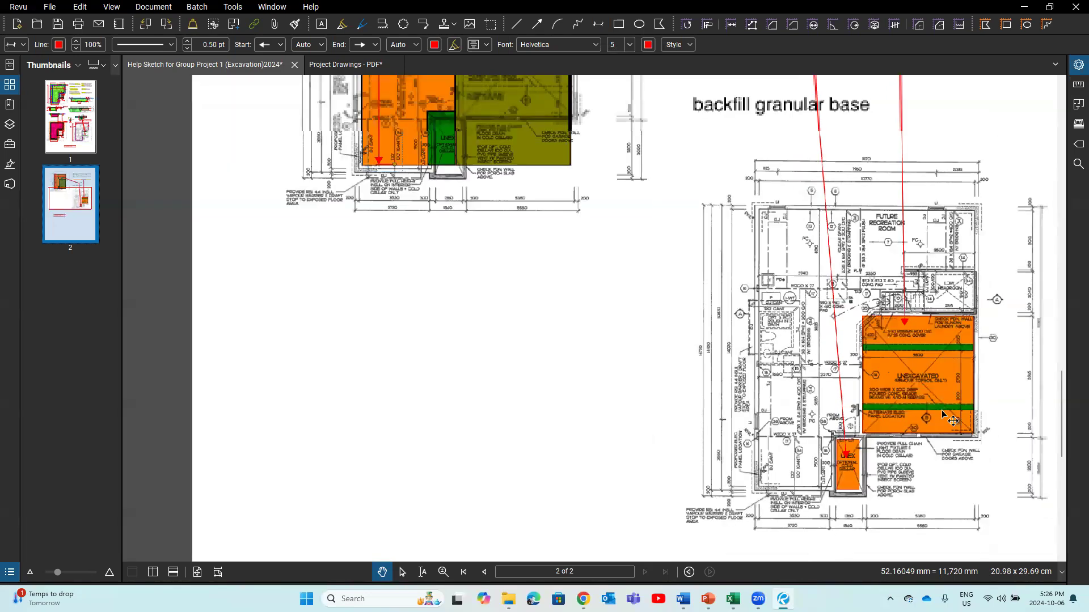
pyautogui.click(605, 511)
pyautogui.scroll(-2, 605, 510)
pyautogui.moveTo(605, 511); pyautogui.dragTo(588, 435)
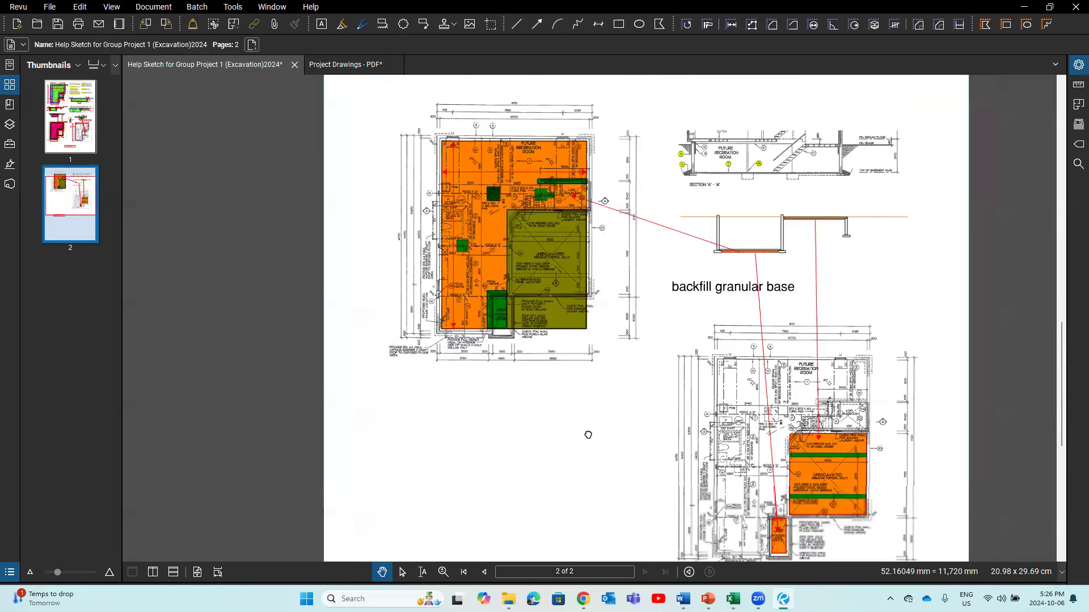
# Step: Switch to the Excel template and select item 8, Weeping tile with crushed stone around basement, and its unit cell
pyautogui.moveTo(733, 599)
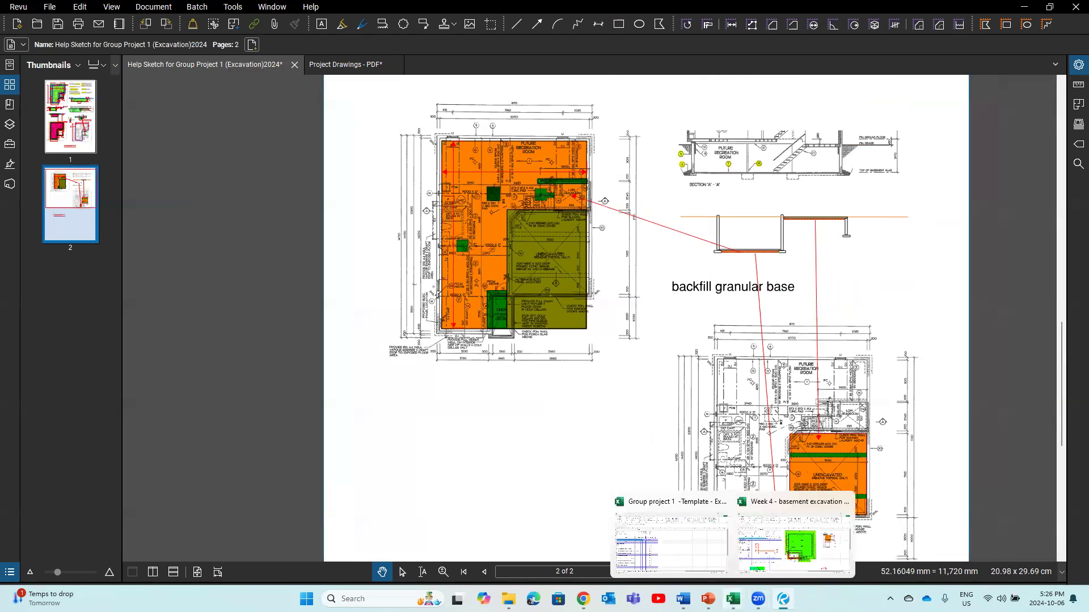
pyautogui.click(668, 565)
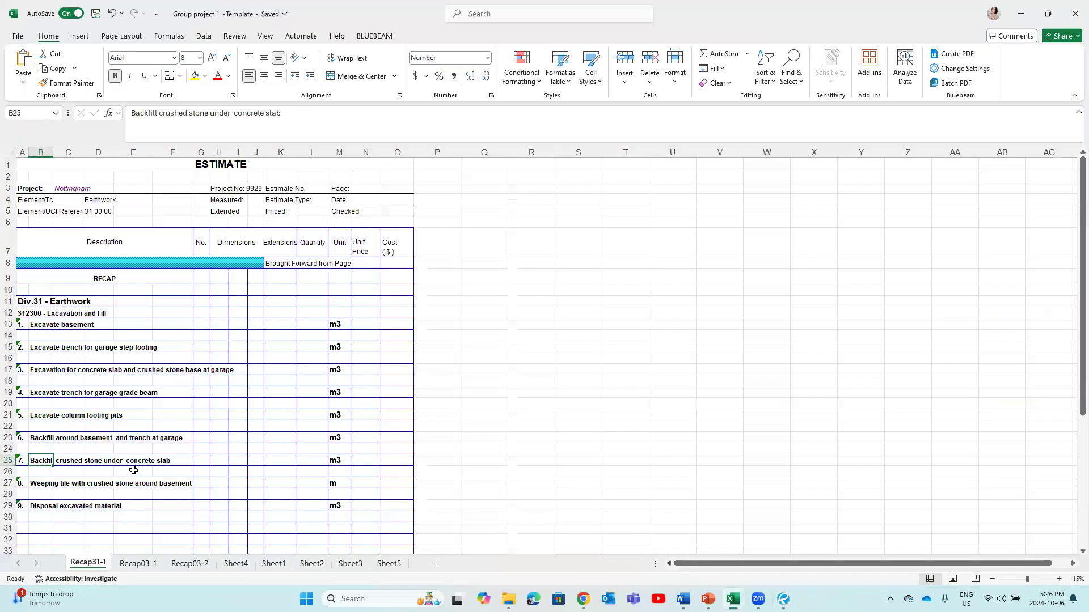
pyautogui.click(45, 486)
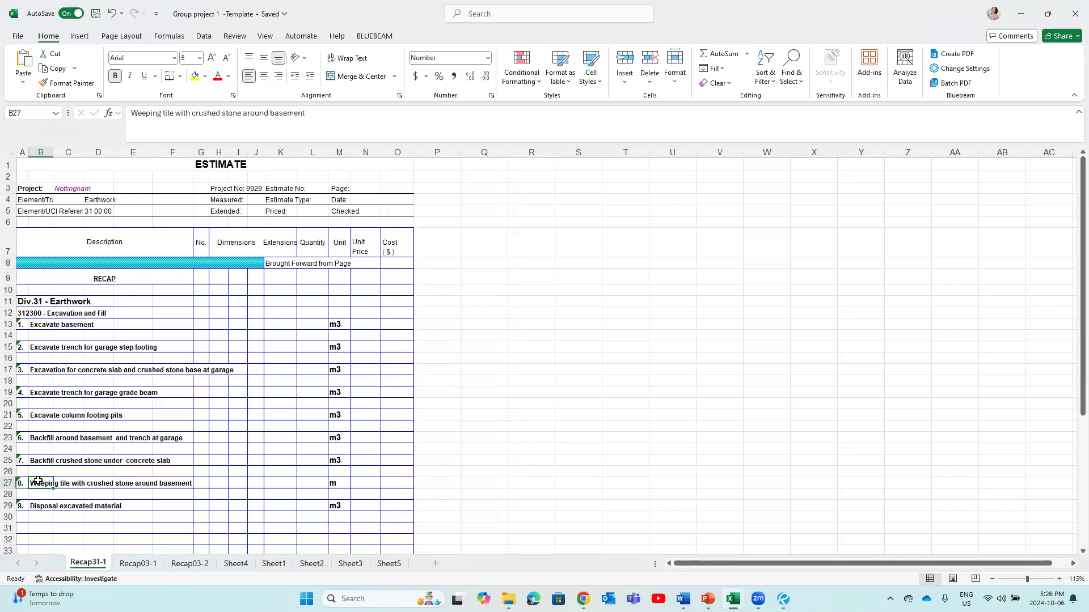
pyautogui.click(335, 485)
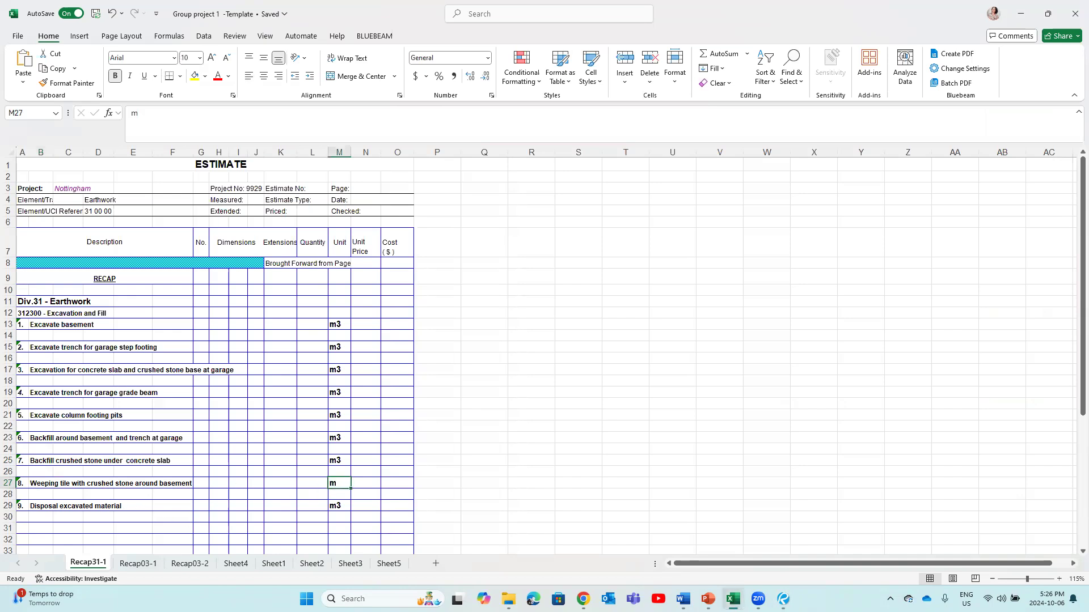
# Step: Switch to Revu and examine the weeping tile plan and footing detail 6 on page 1 of the help sketch
pyautogui.hotkey('alt', 'Tab')
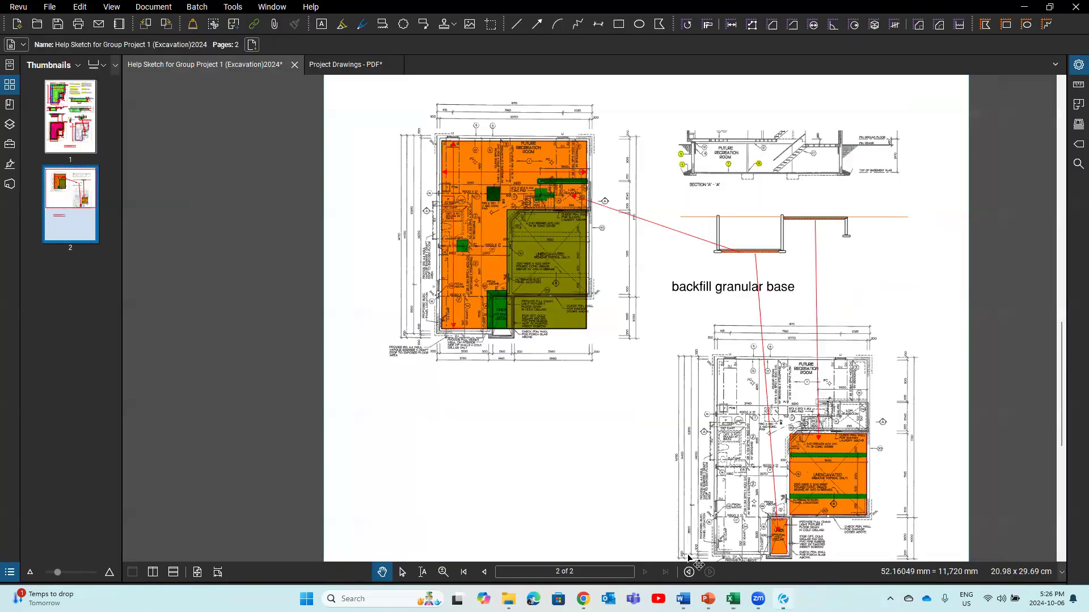
pyautogui.scroll(10, 644, 310)
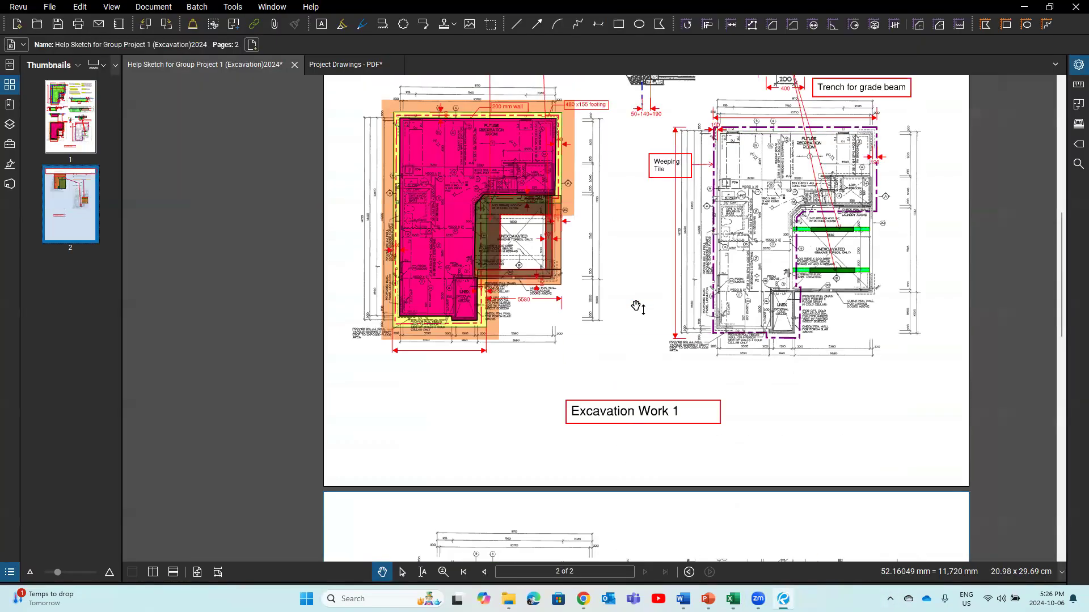
pyautogui.scroll(2, 637, 308)
pyautogui.scroll(2, 654, 232)
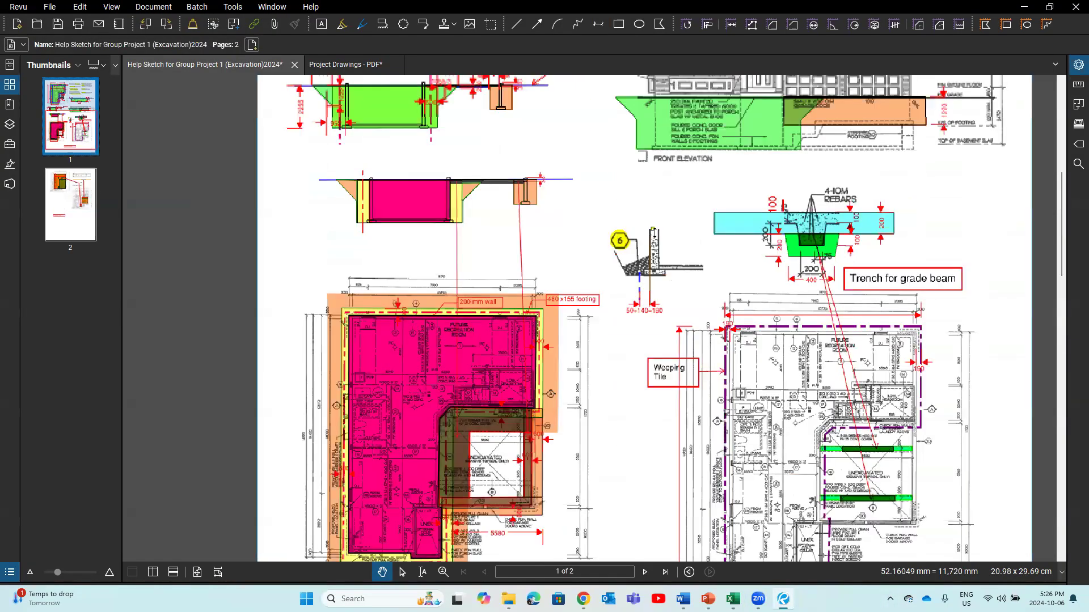
pyautogui.scroll(1, 652, 228)
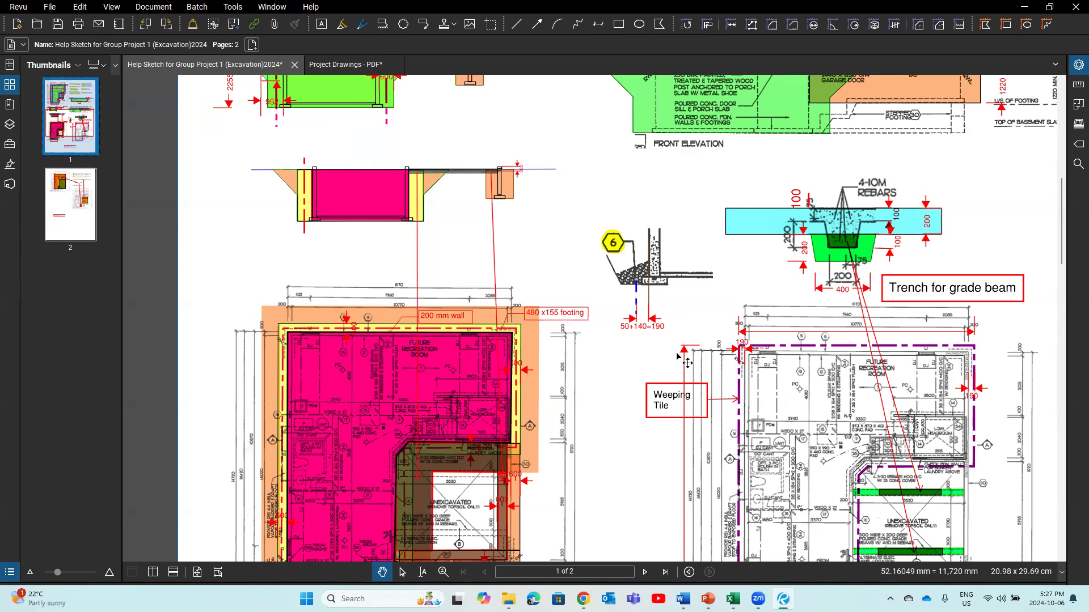
pyautogui.scroll(-2, 686, 361)
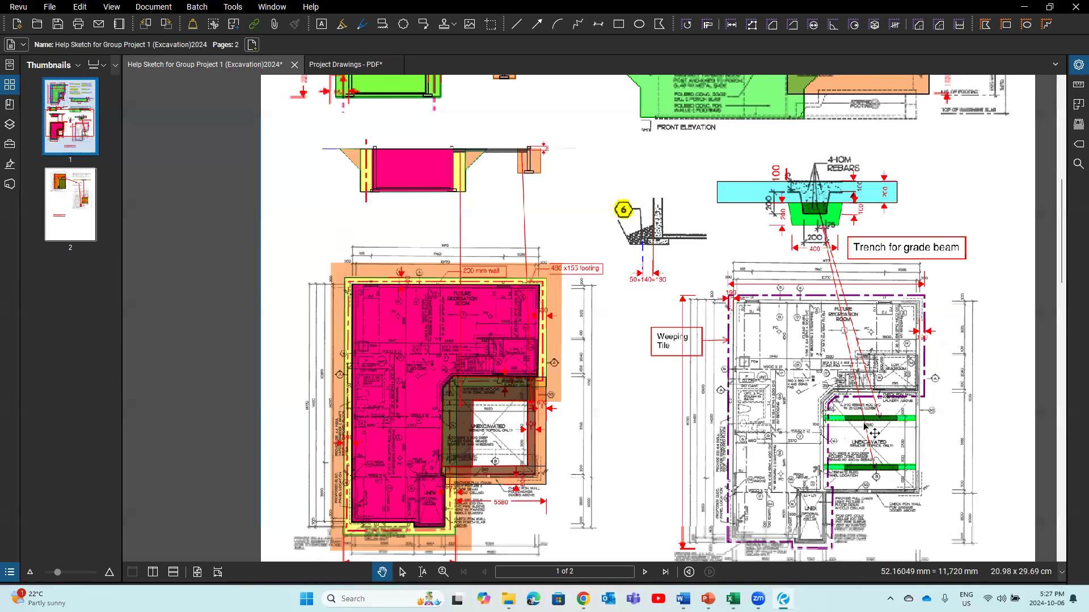
pyautogui.scroll(-1, 931, 429)
pyautogui.click(911, 423)
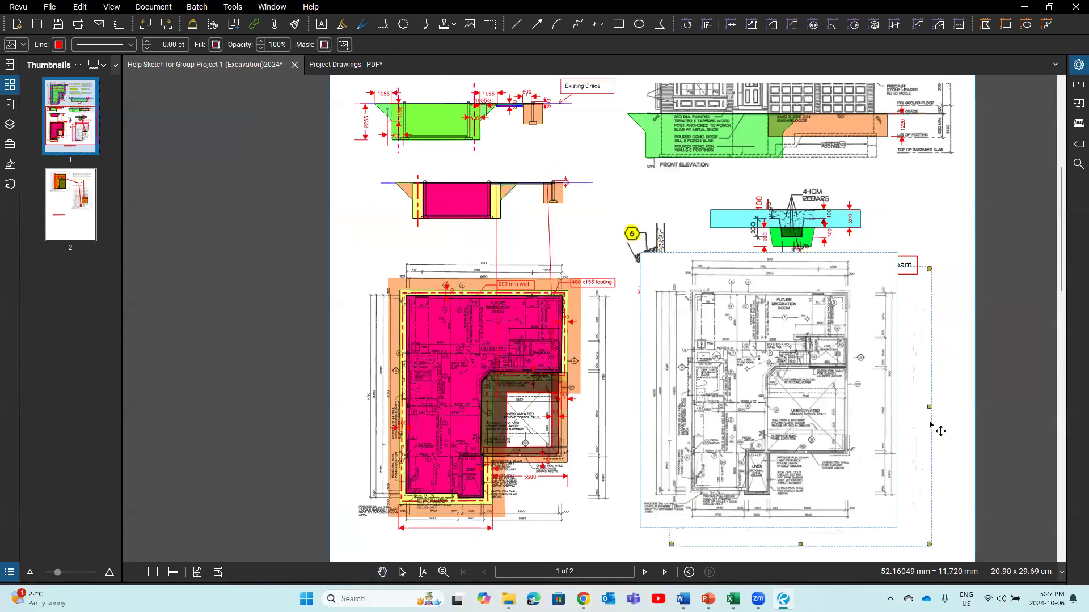
pyautogui.click(79, 6)
pyautogui.click(85, 23)
# Step: Examine the dashed purple weeping tile line and its offset dimensions around the basement plan
pyautogui.moveTo(949, 422); pyautogui.dragTo(784, 395)
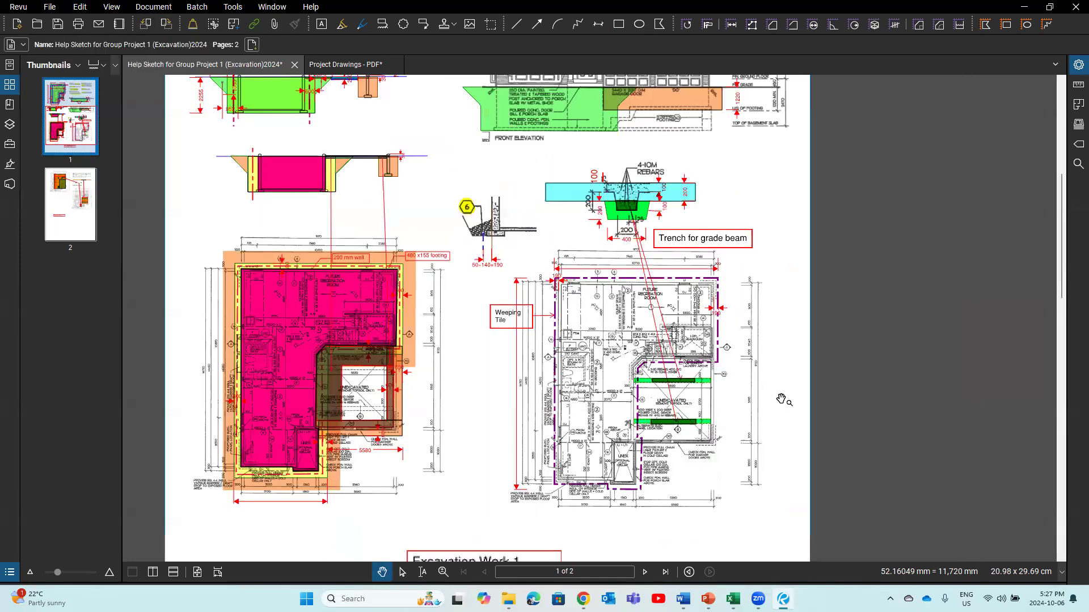
pyautogui.scroll(1, 781, 400)
pyautogui.scroll(1, 786, 403)
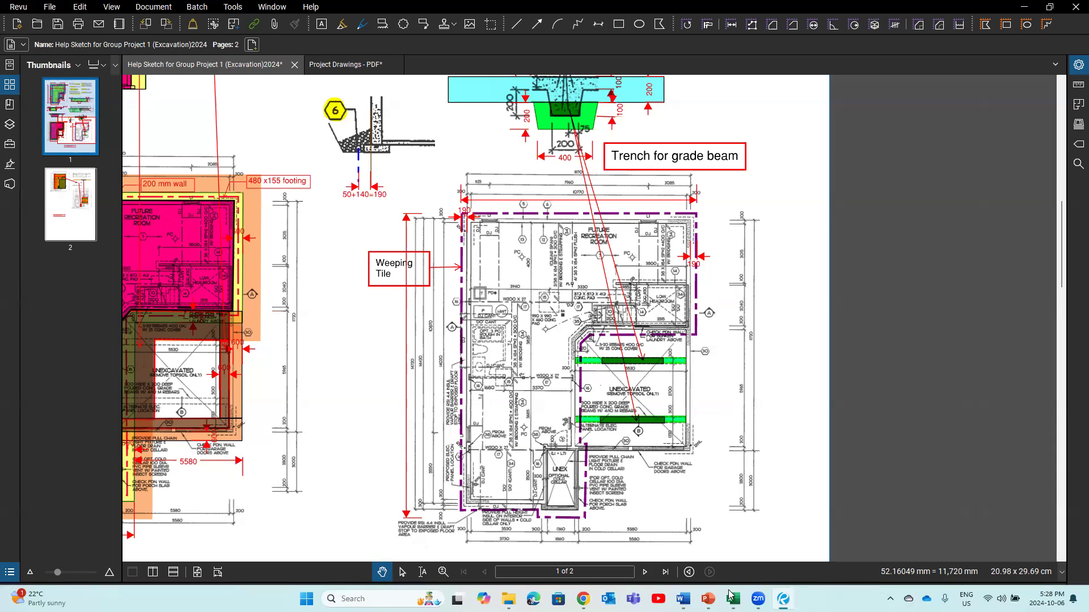
# Step: Switch to the Excel template and select item 9, Disposal excavated material, on the Recap31-1 sheet
pyautogui.moveTo(732, 597)
pyautogui.click(719, 562)
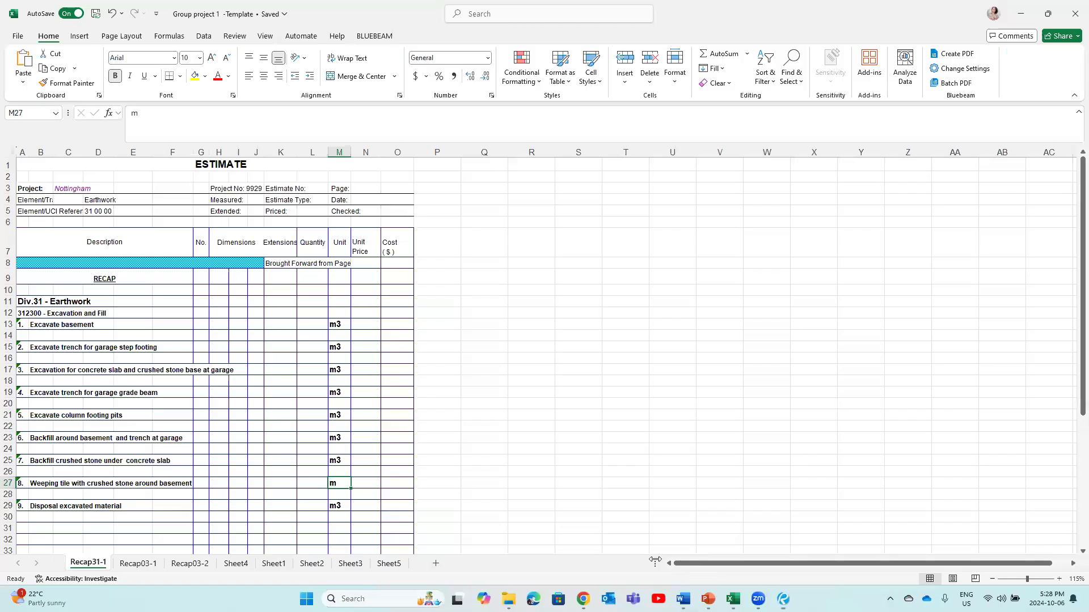
pyautogui.click(45, 508)
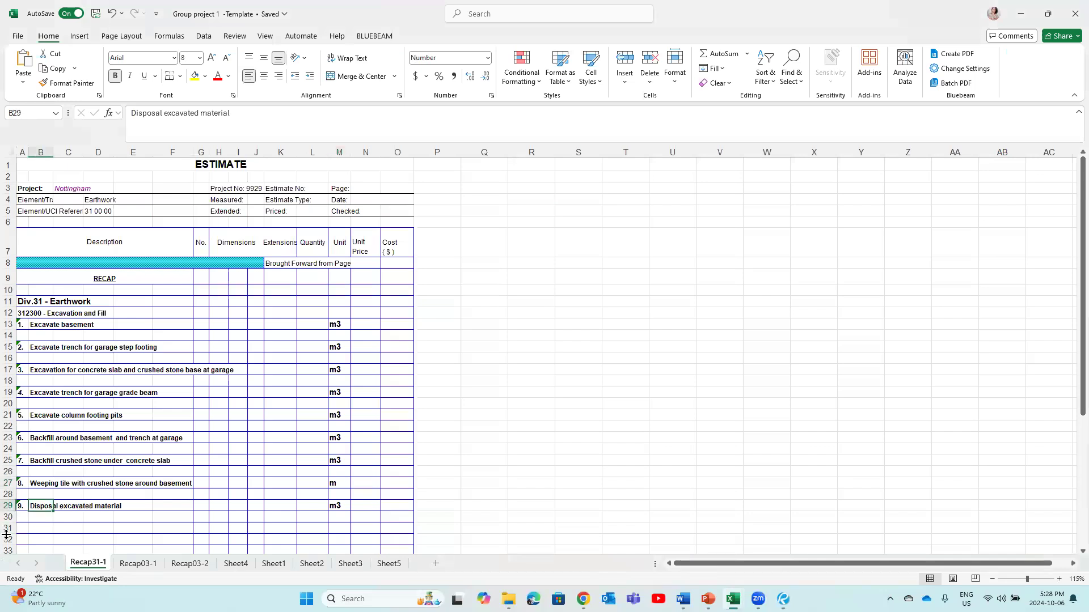